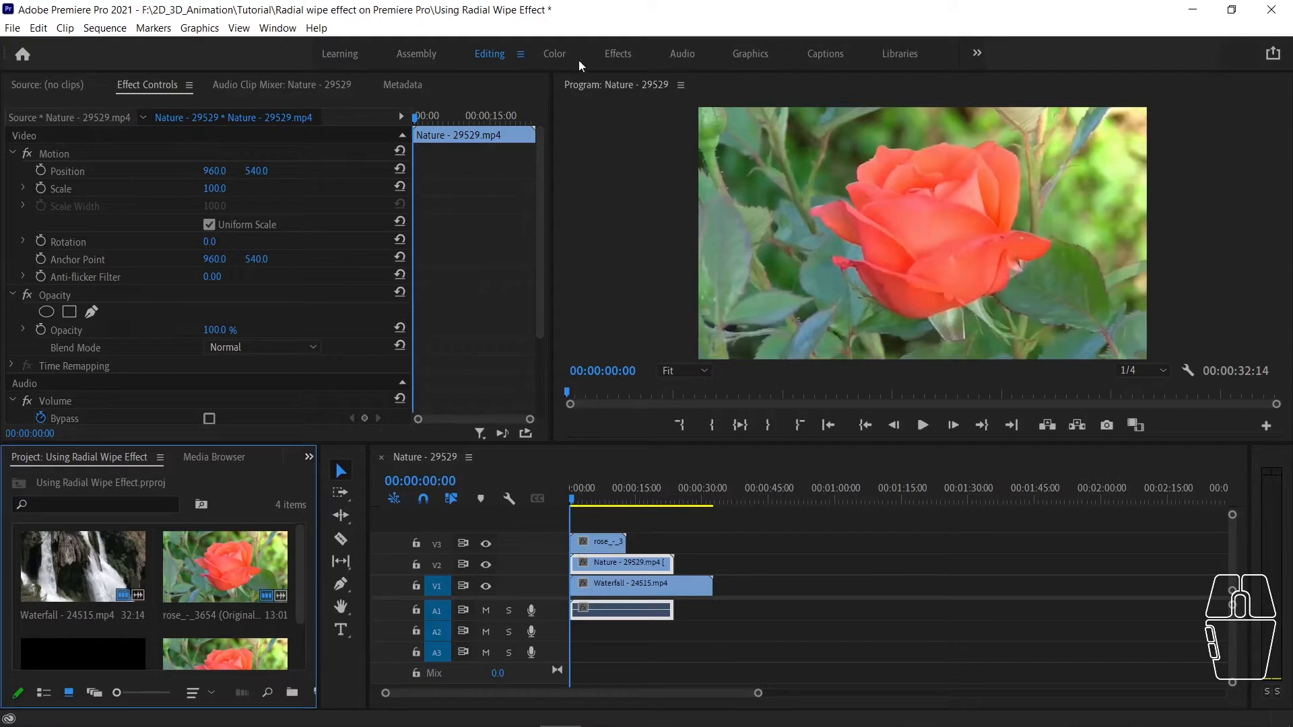
Show the Effects panel within the Editing workspace
click(619, 55)
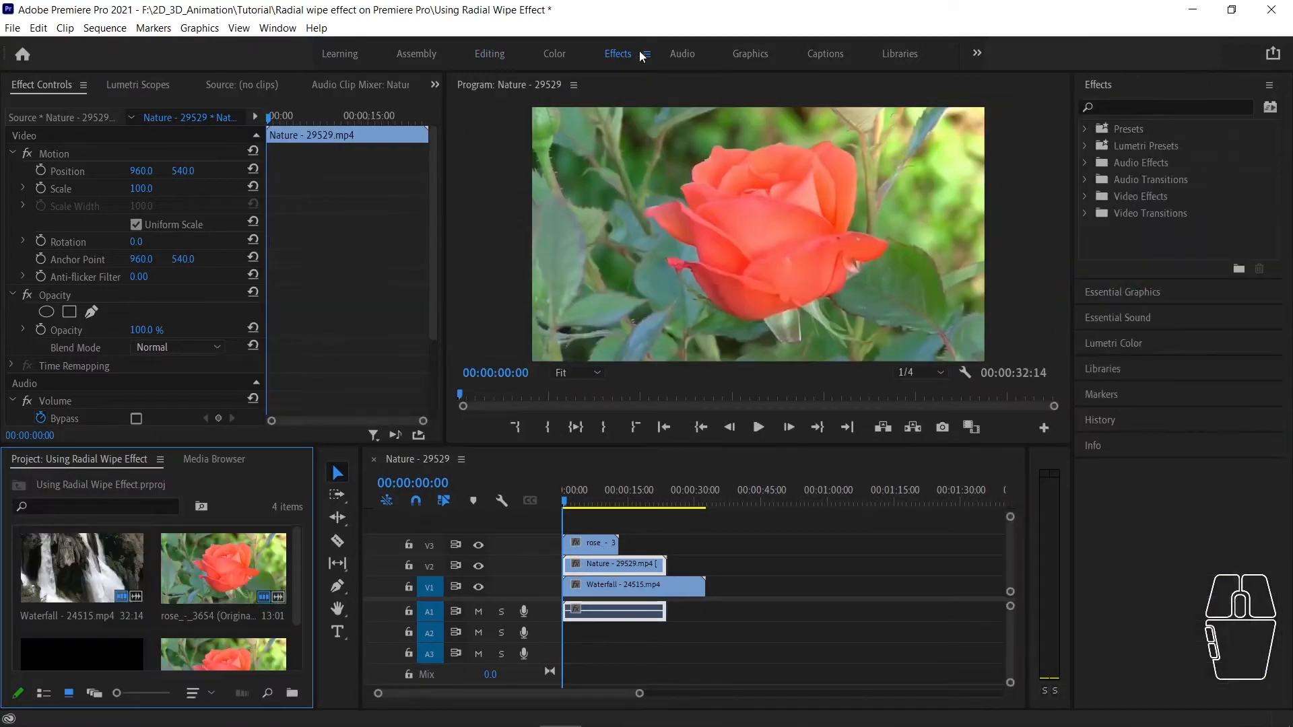
click(490, 54)
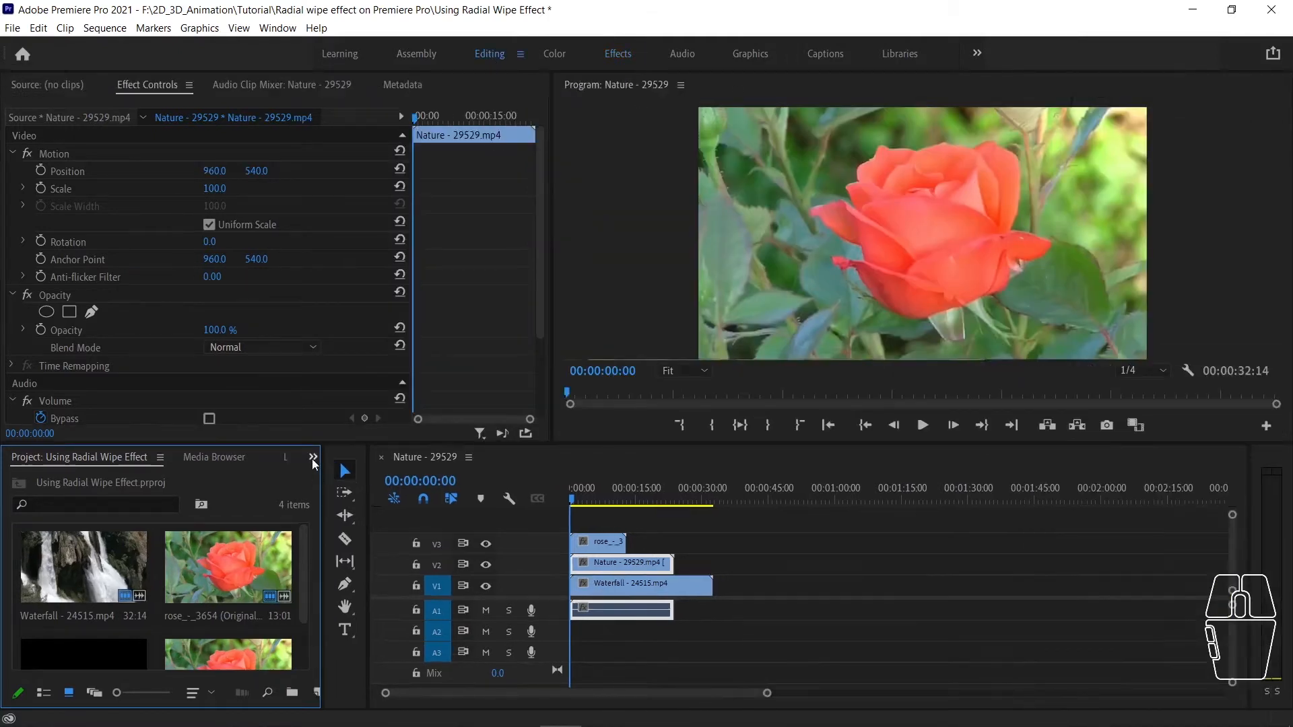
click(312, 458)
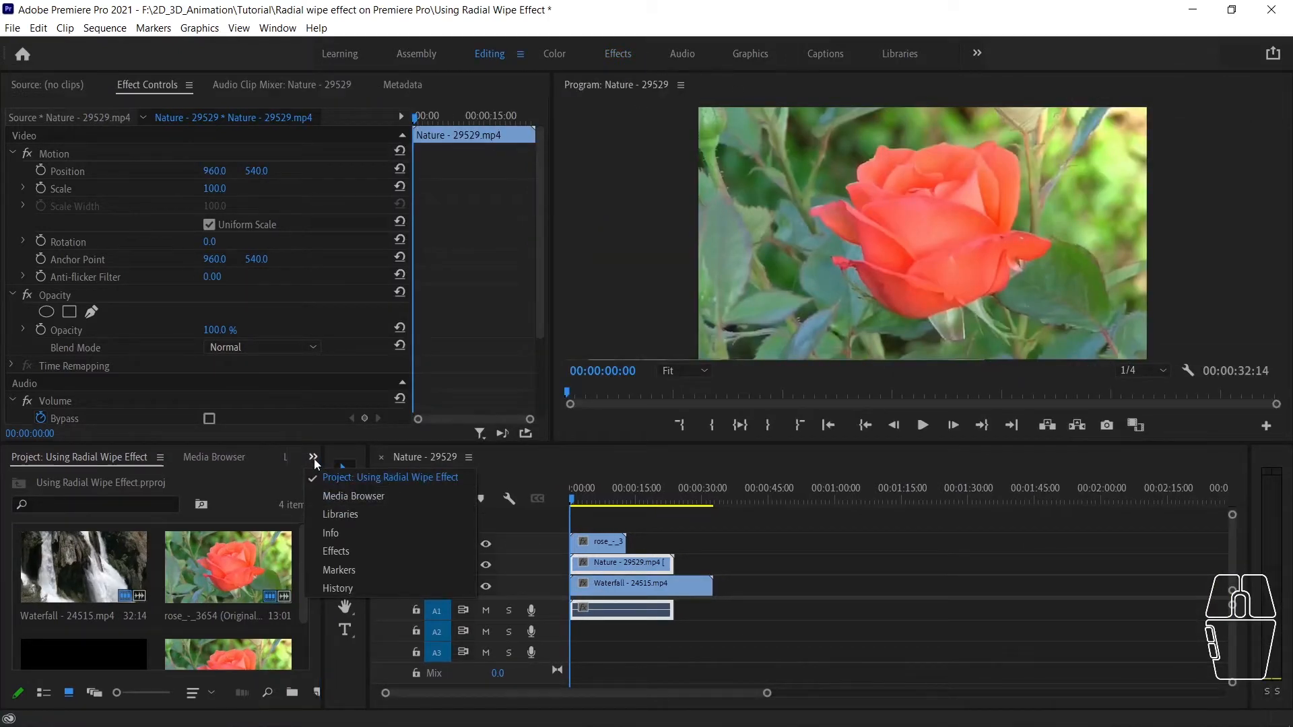
click(338, 554)
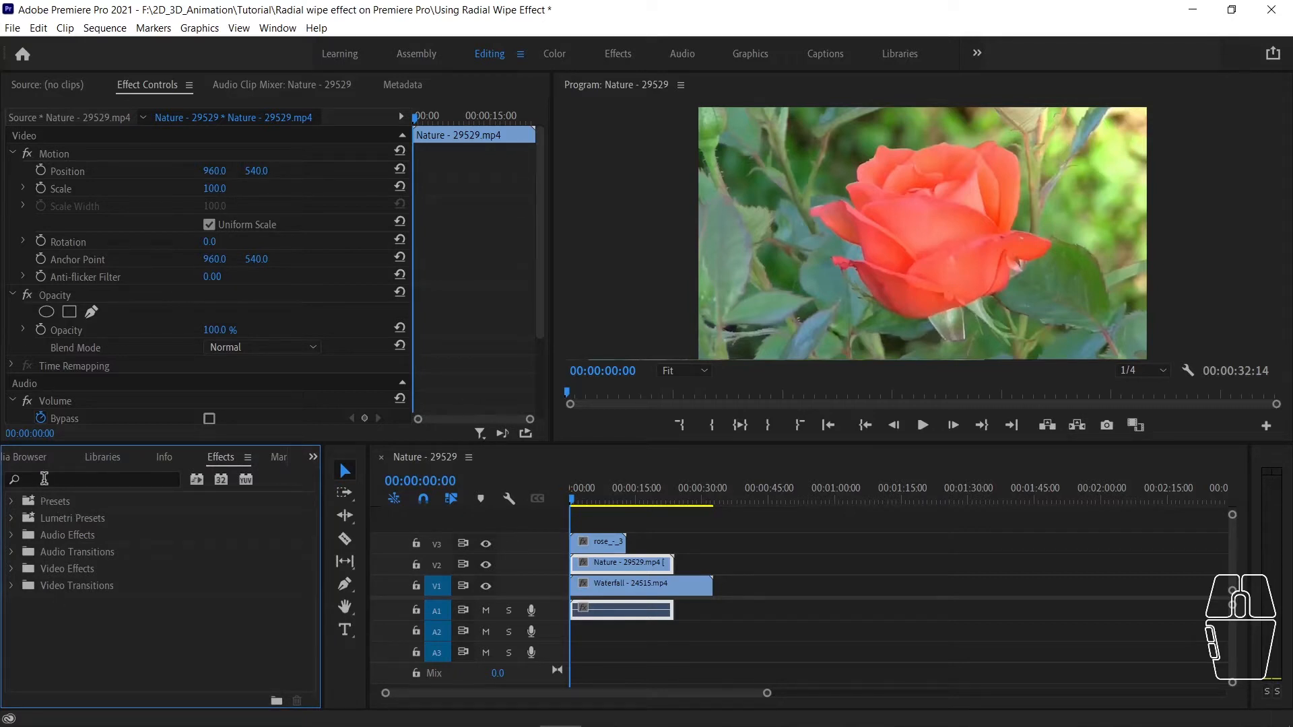
Search the effects for "Radial wipe" and apply the Radial Wipe video effect to the rose clip on V3, keeping its wipe direction Clockwise
click(44, 479)
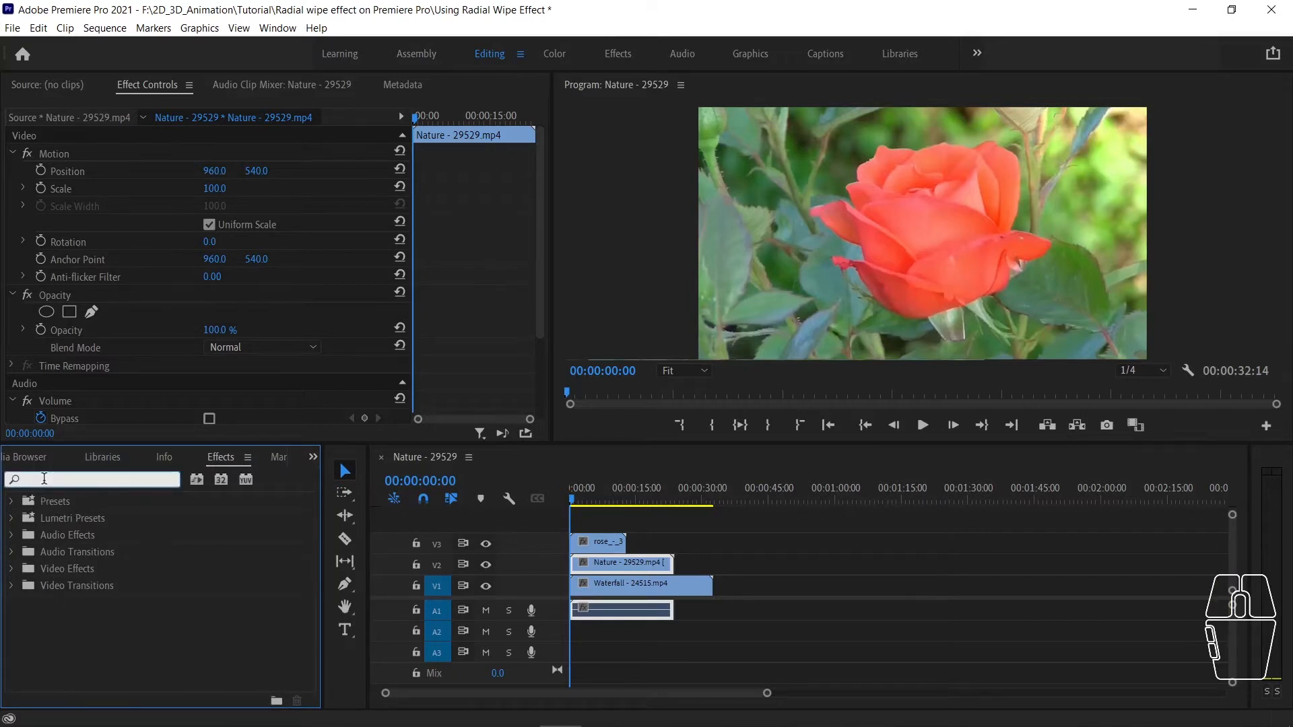
text(Ra)
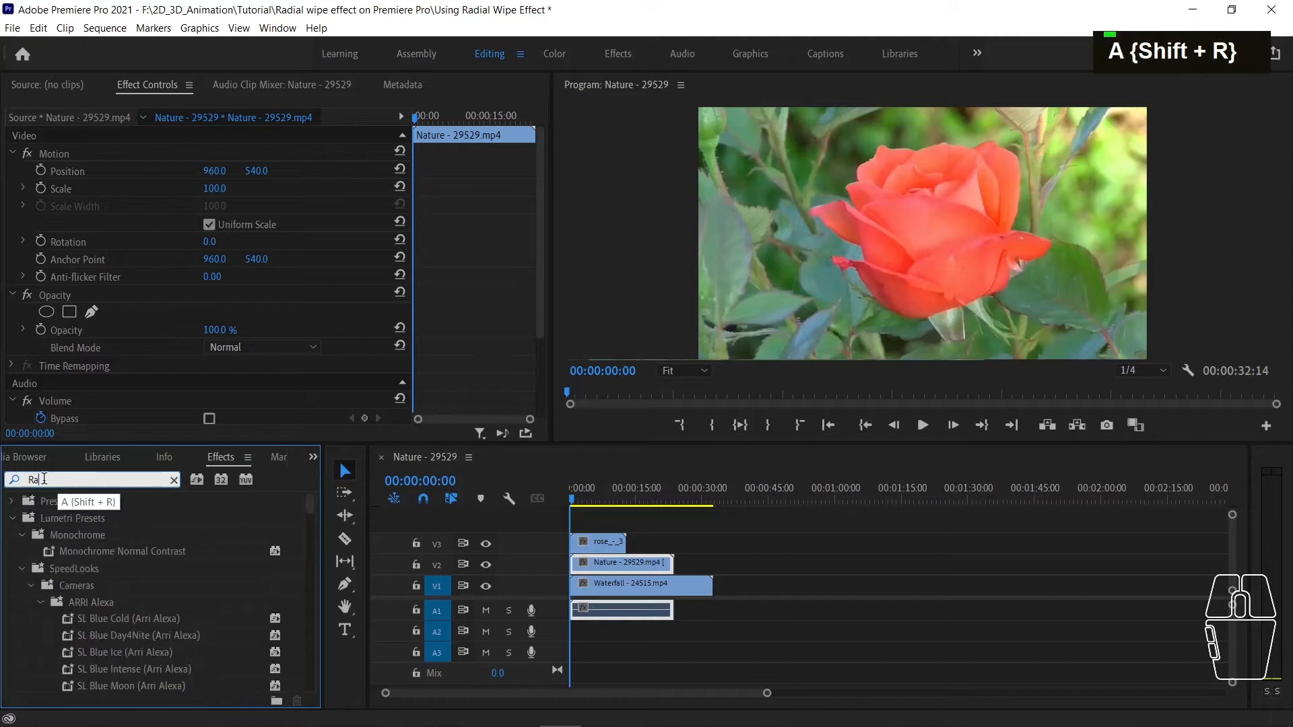
text(dial wipe)
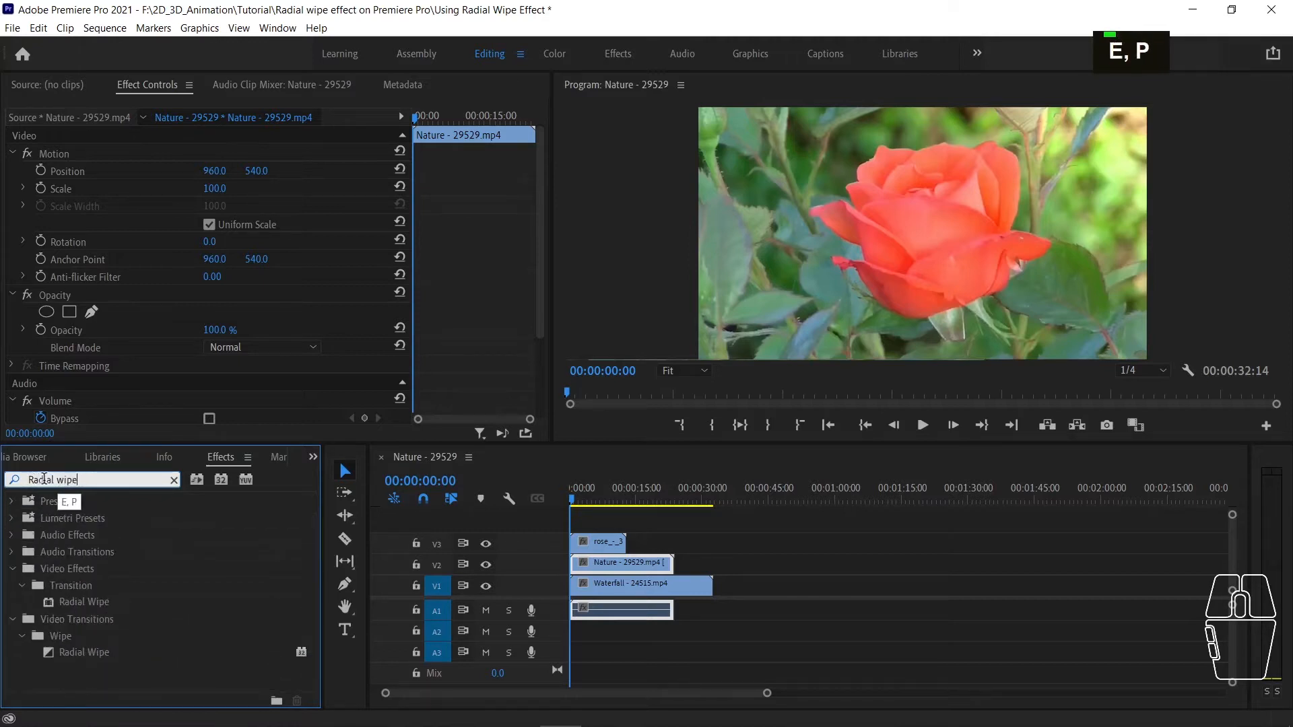
key(Delete)
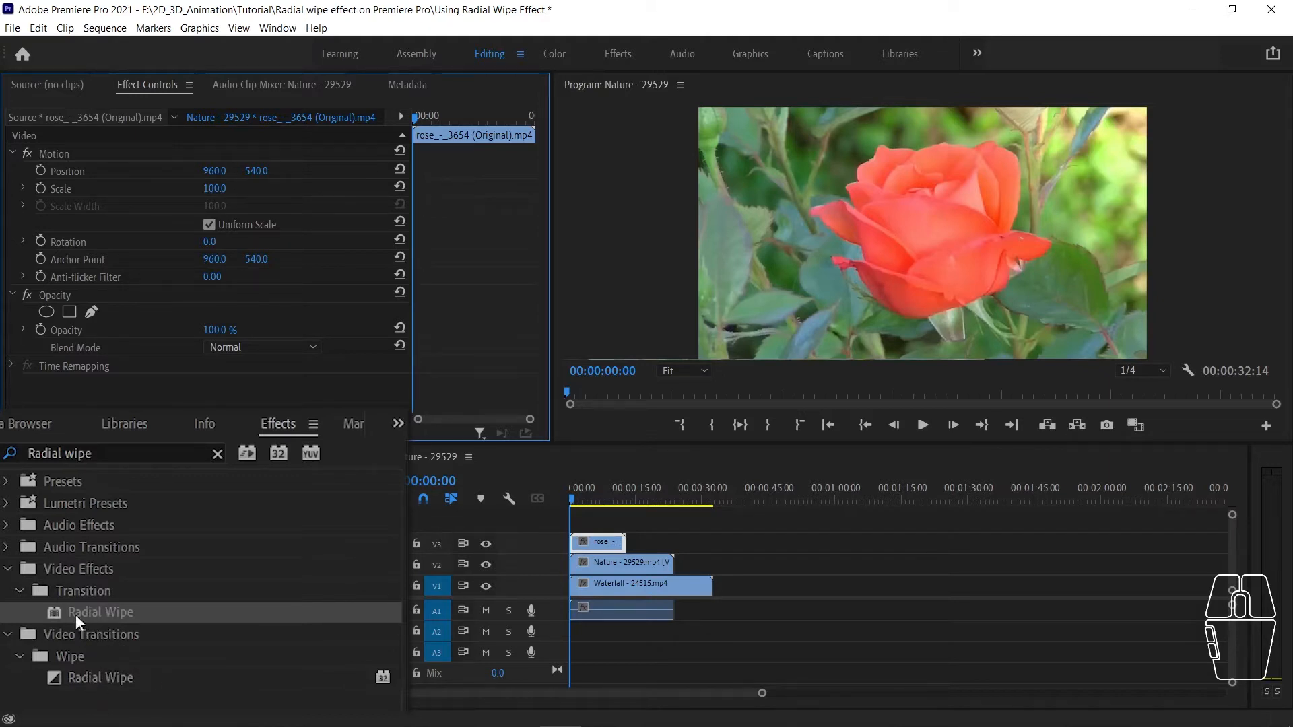
drag(75, 614, 604, 542)
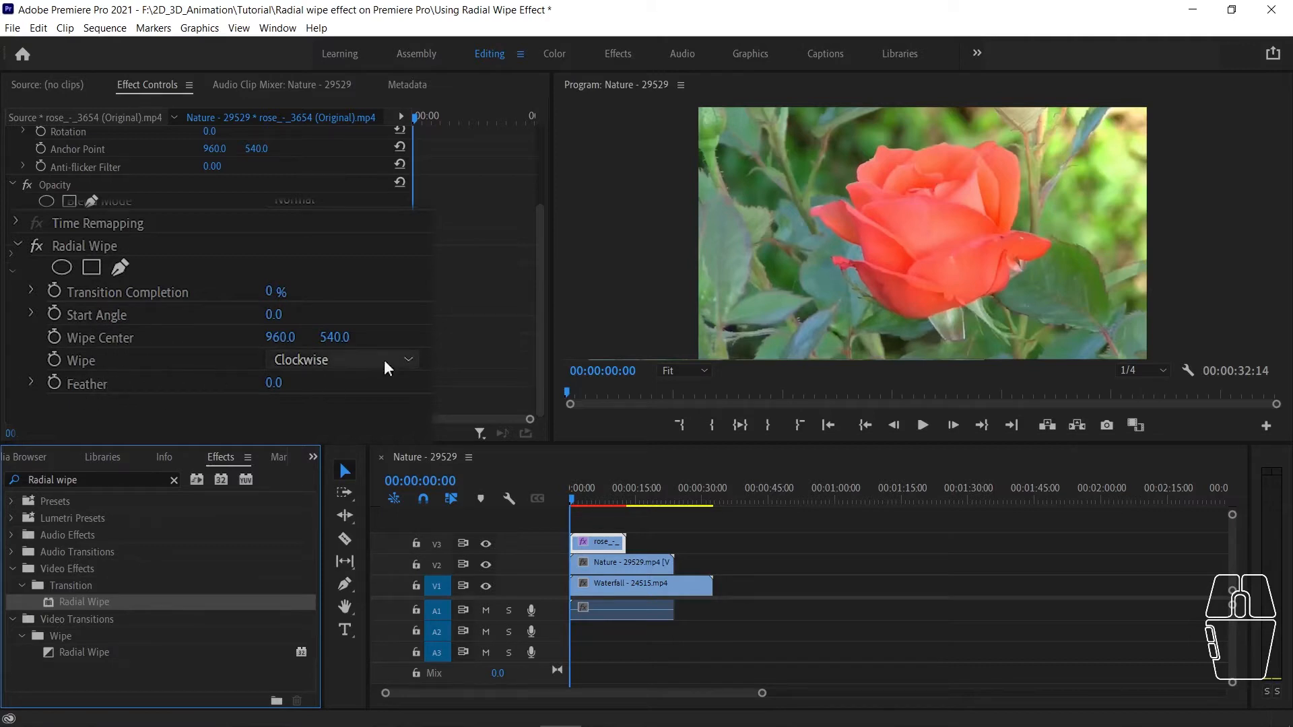
click(402, 362)
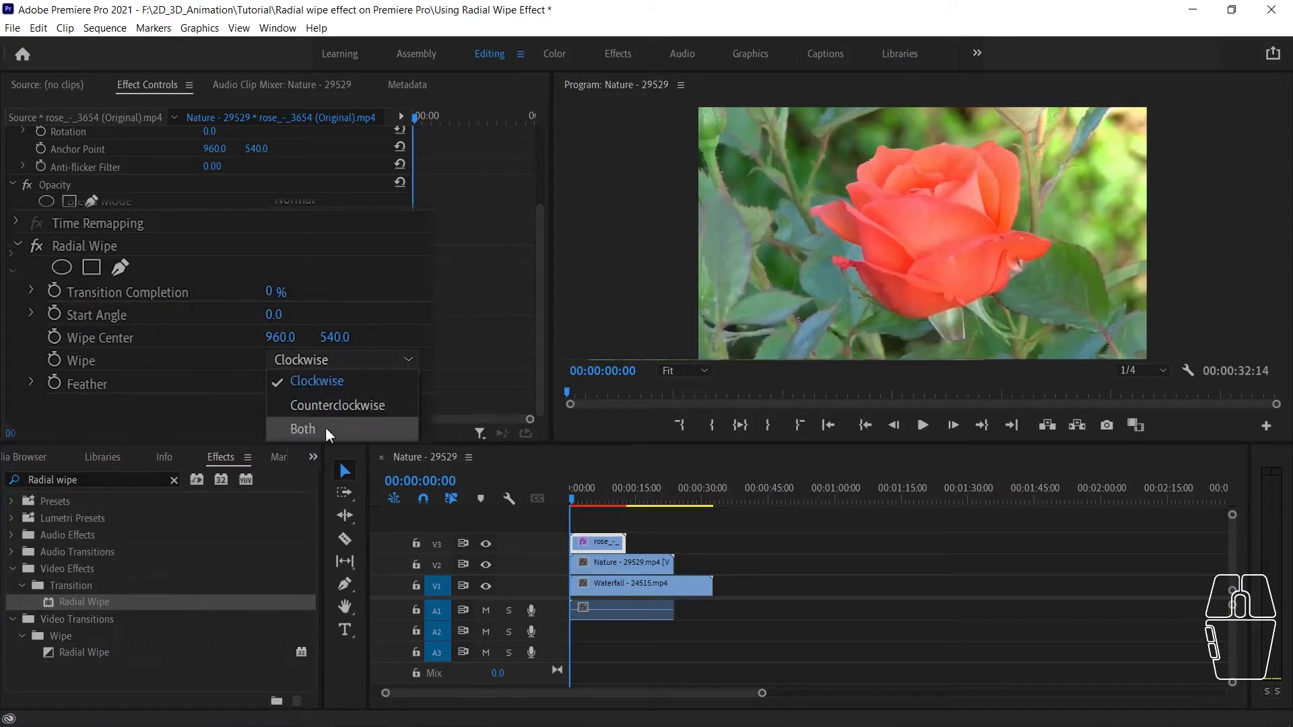
click(278, 430)
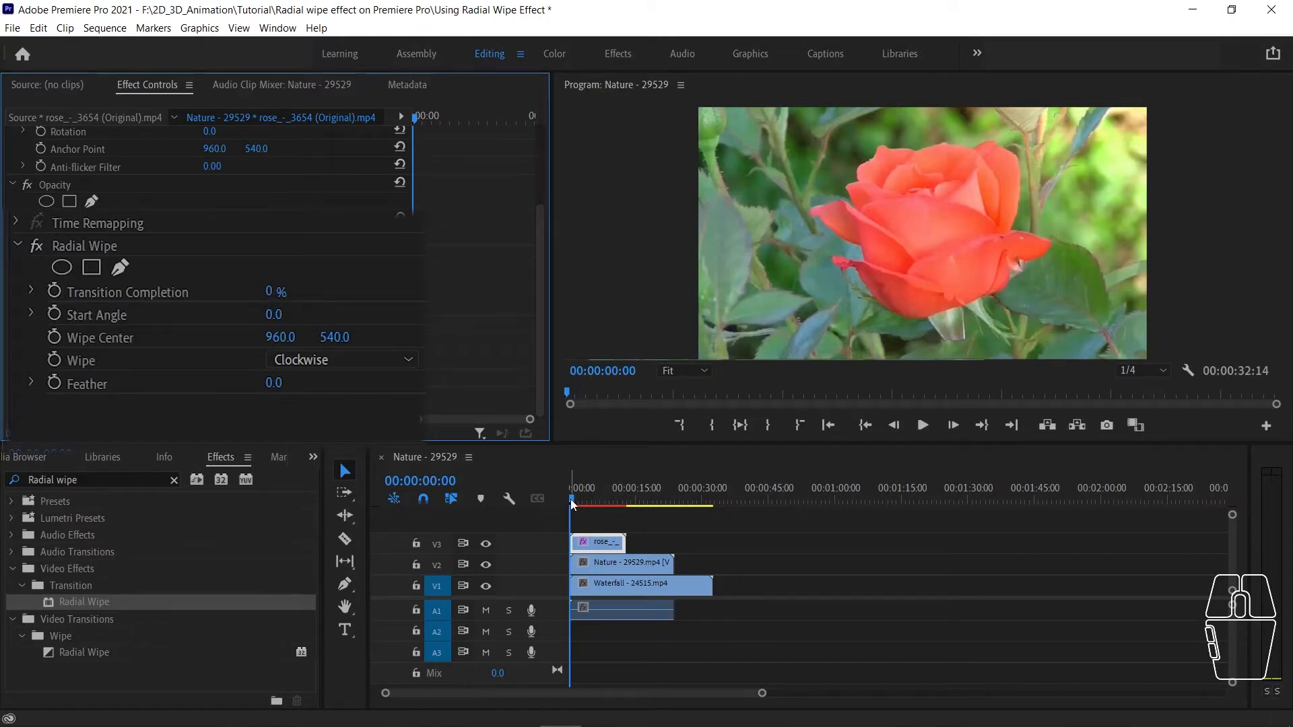
Move the playhead to 00:00:01:24 and add the Add Marker button to the Program monitor's controls
drag(572, 505, 608, 504)
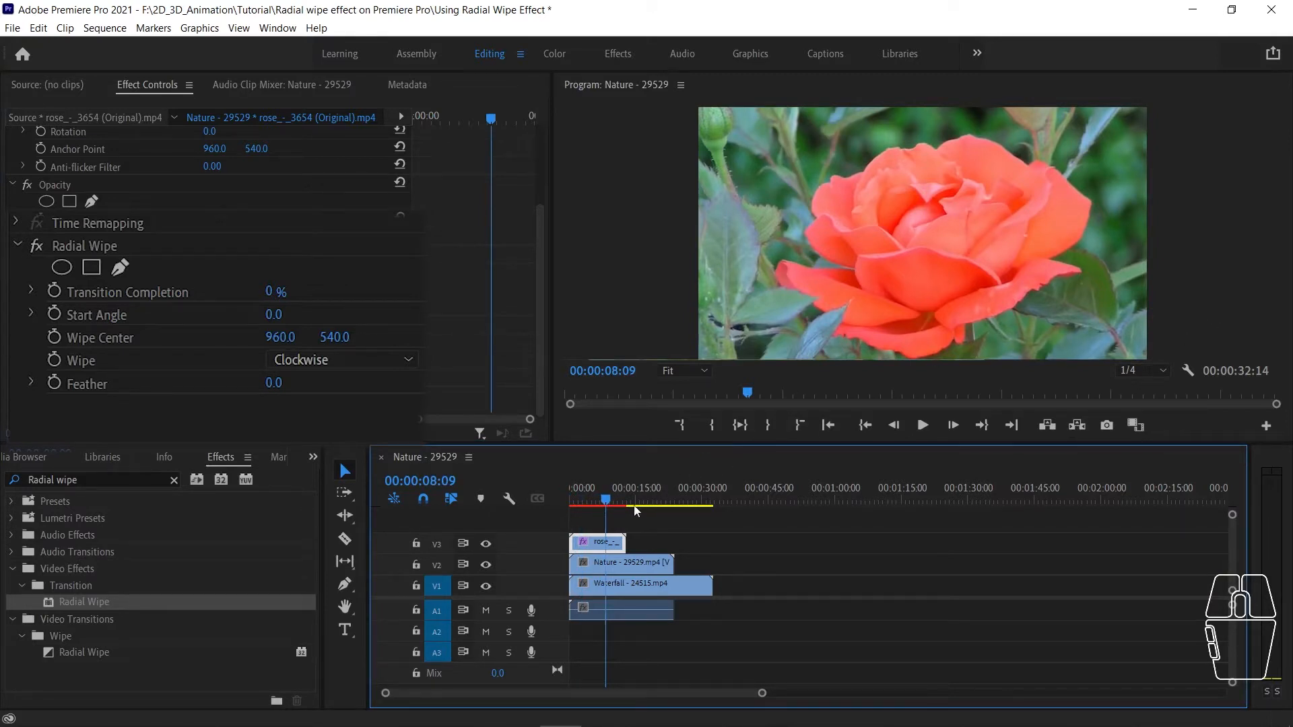
click(607, 396)
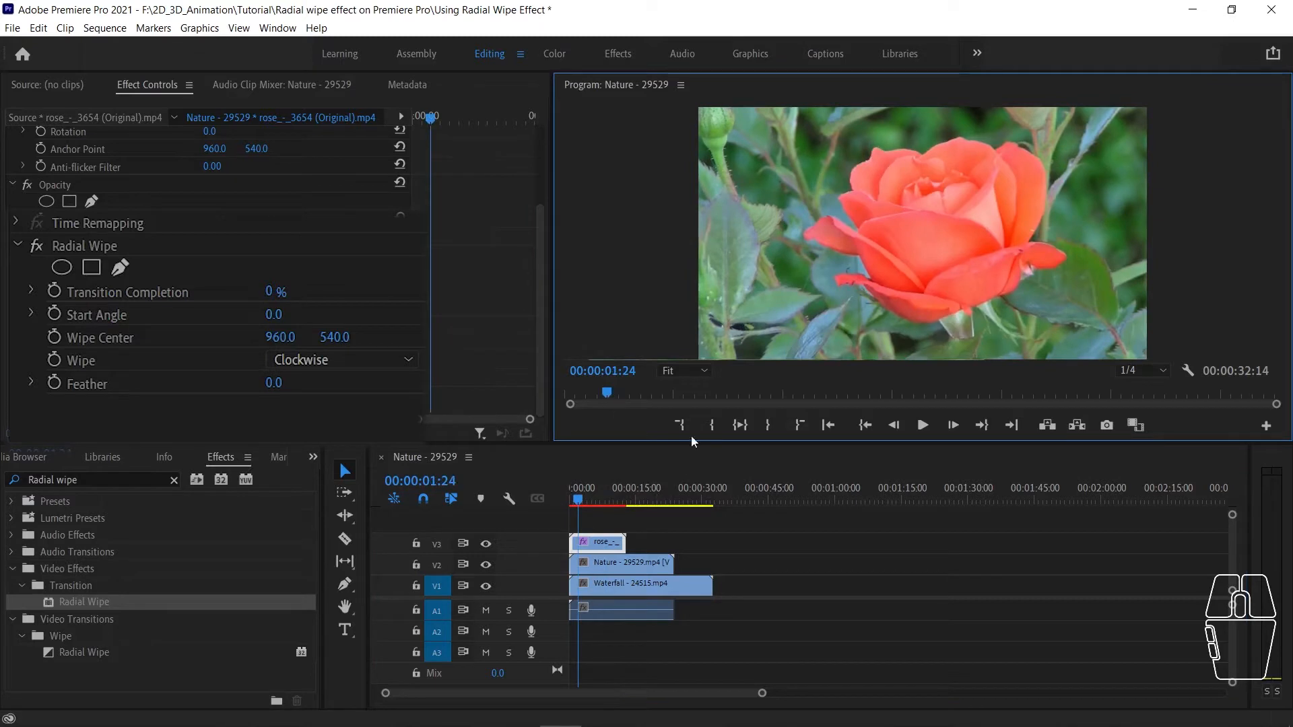
click(1267, 427)
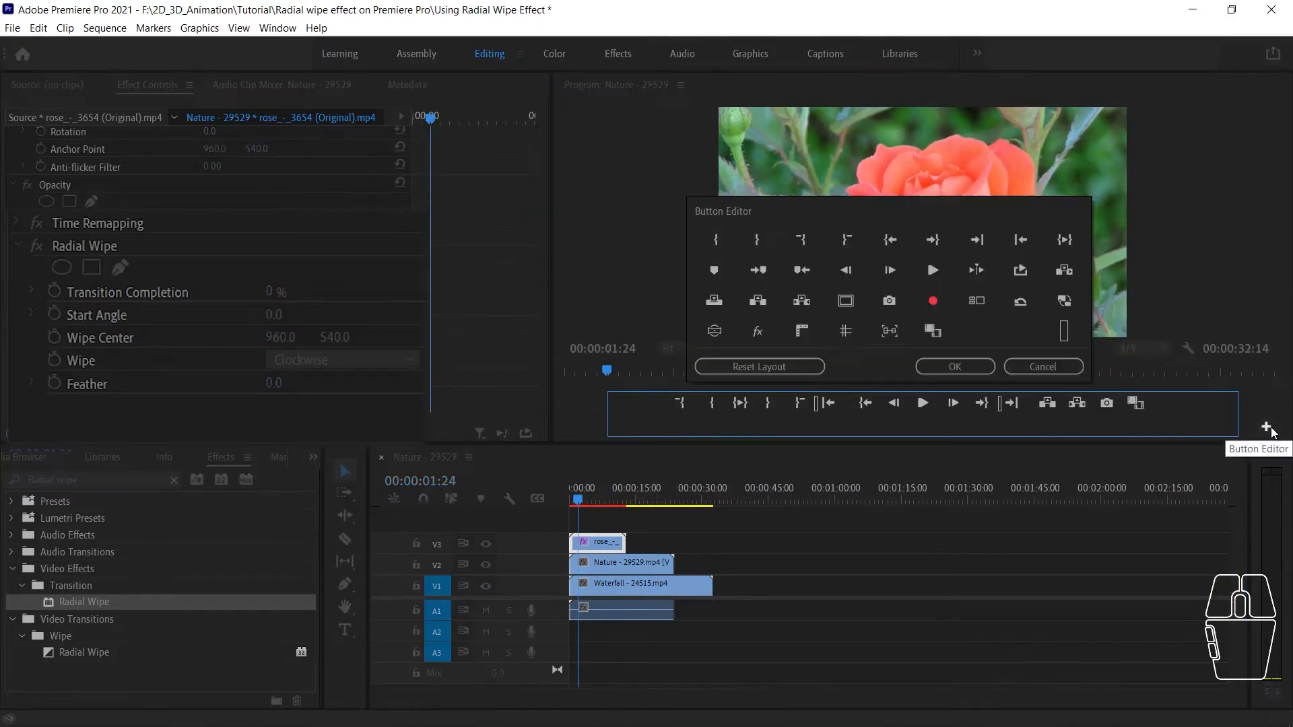
click(714, 273)
mouse_move(714, 273)
mouse_down()
mouse_move(702, 401)
mouse_move(653, 412)
mouse_move(664, 408)
mouse_up()
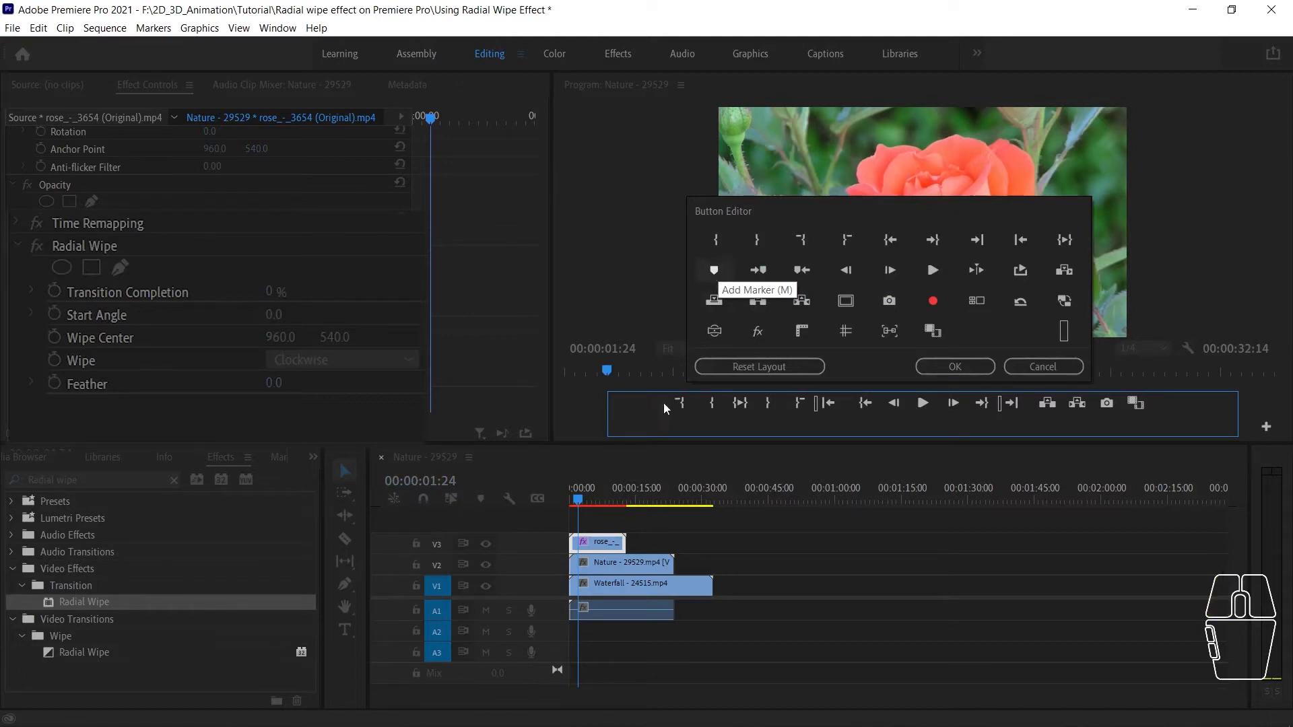
click(967, 366)
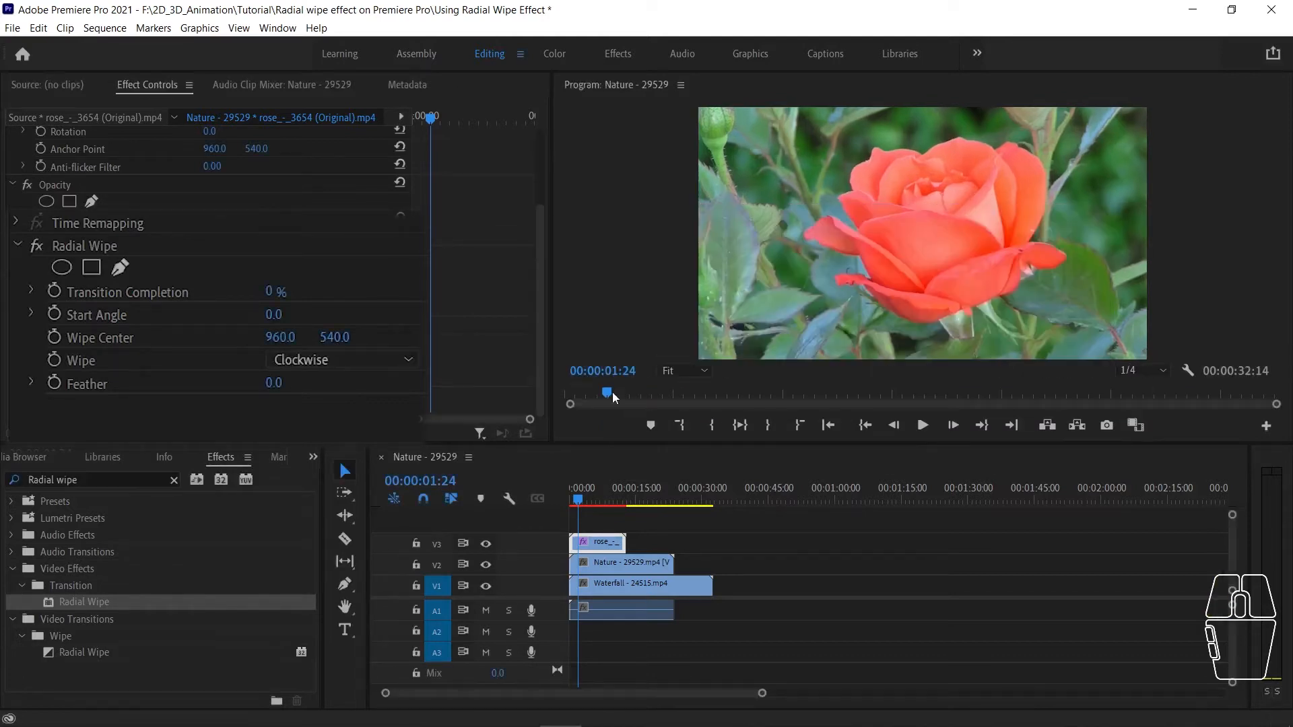
Place sequence markers at 00:00:01:24 and 00:00:03:12
click(650, 425)
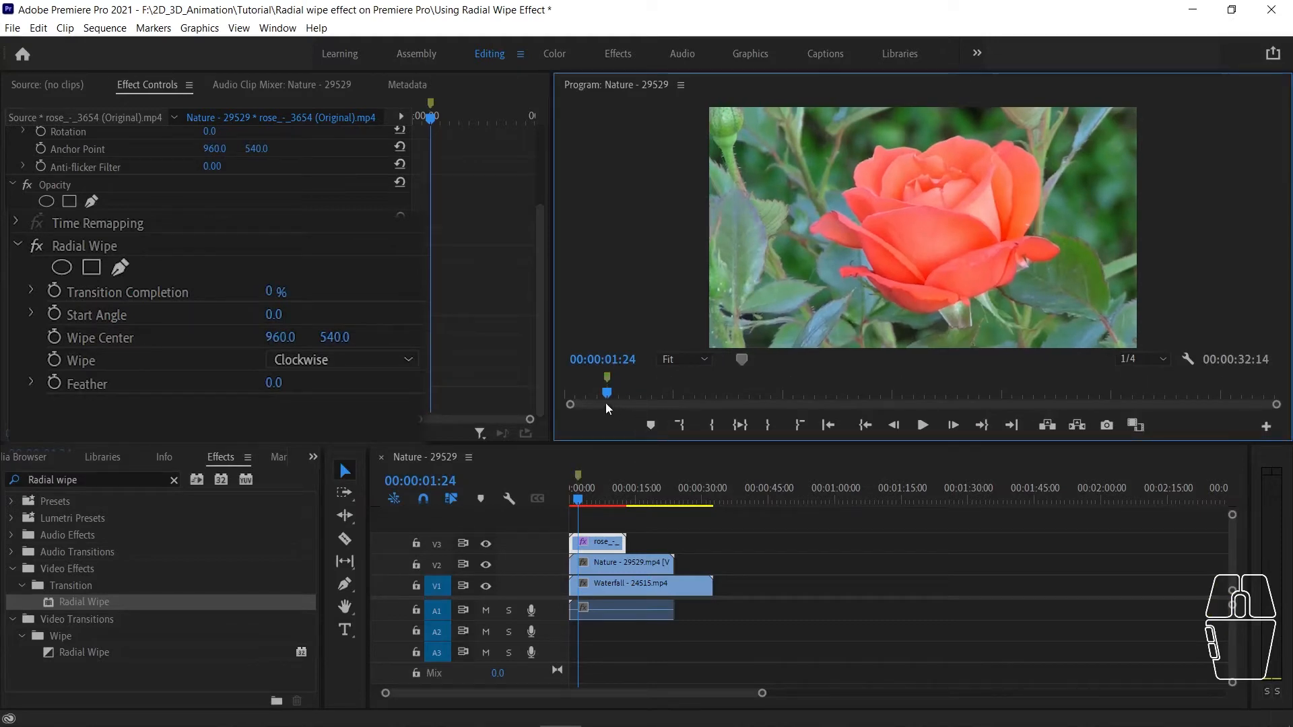
drag(606, 396, 642, 401)
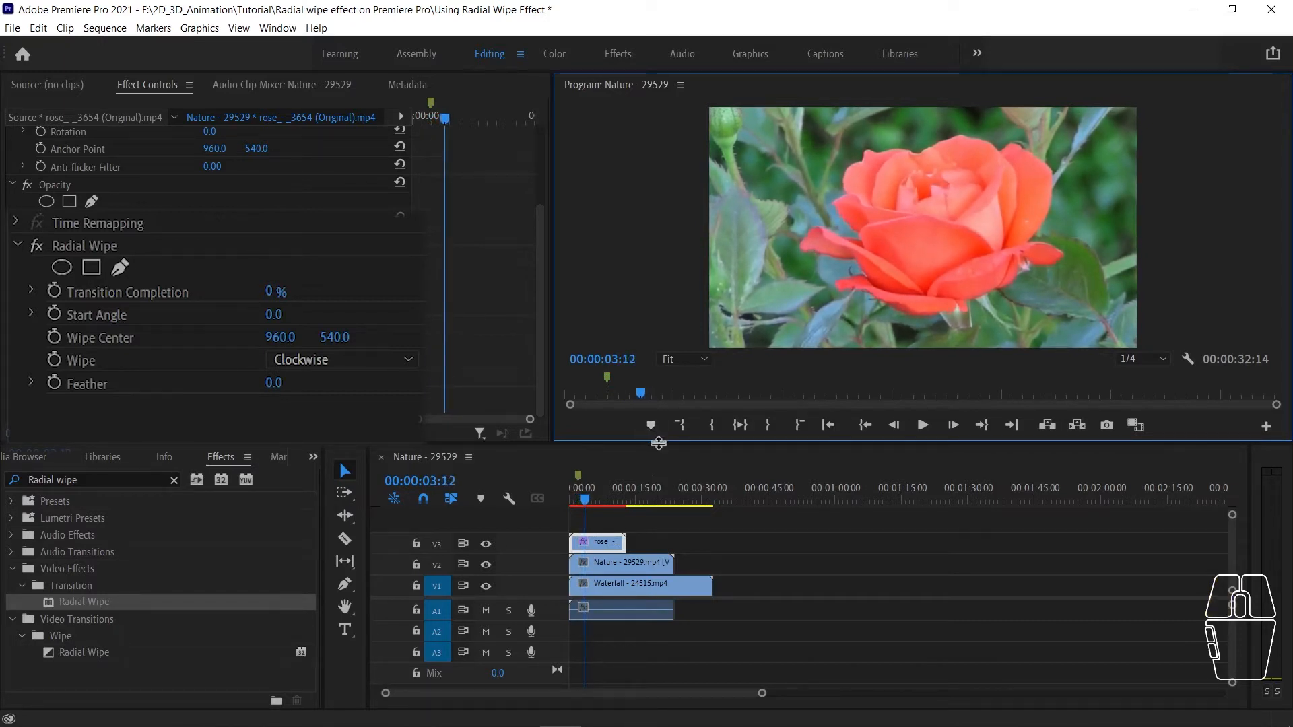
click(650, 424)
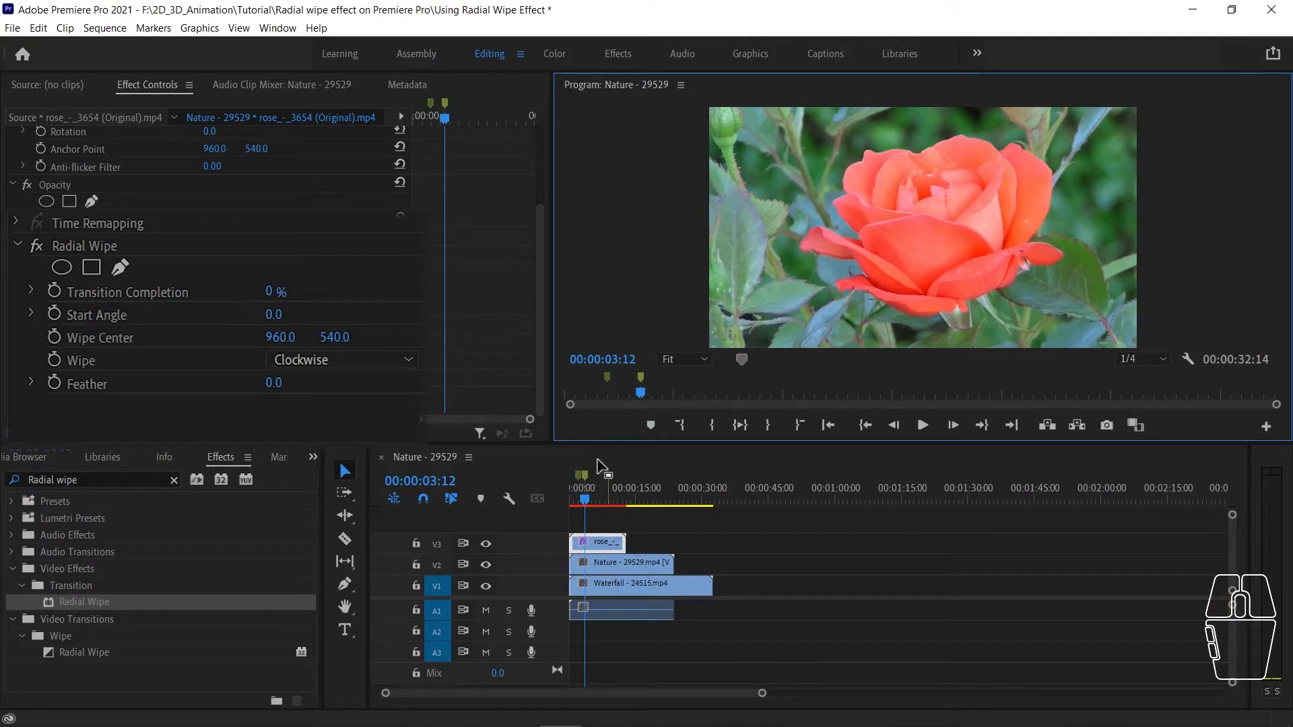
Start animating the Radial Wipe's Transition Completion with a 0 % keyframe at the first marker
click(608, 381)
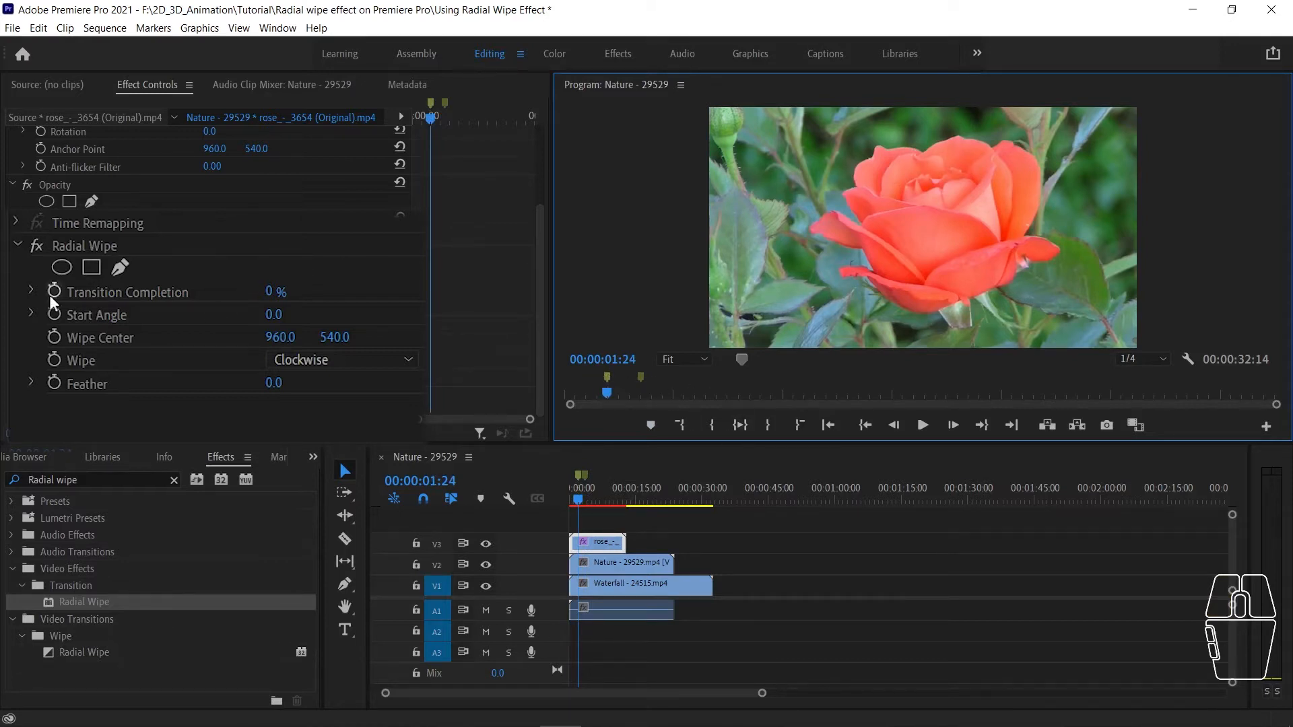
mouse_move(270, 301)
mouse_down()
mouse_move(338, 300)
mouse_move(268, 300)
mouse_up()
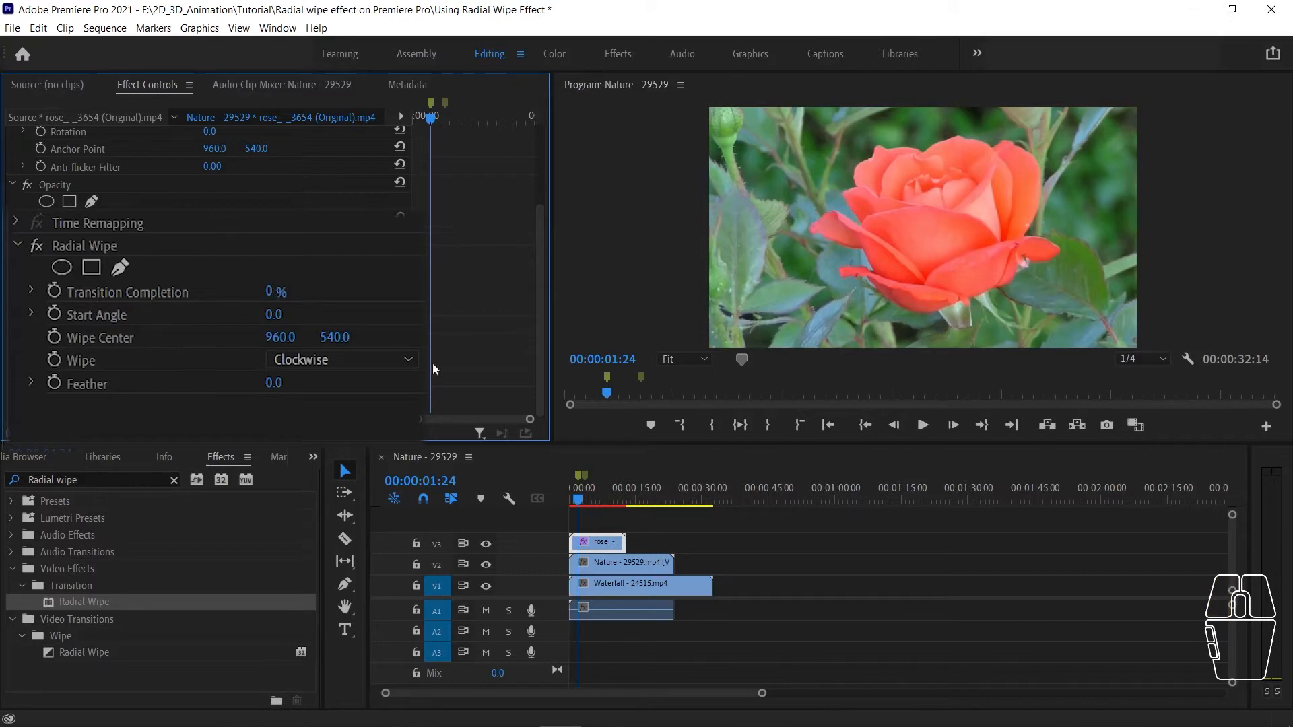
click(608, 381)
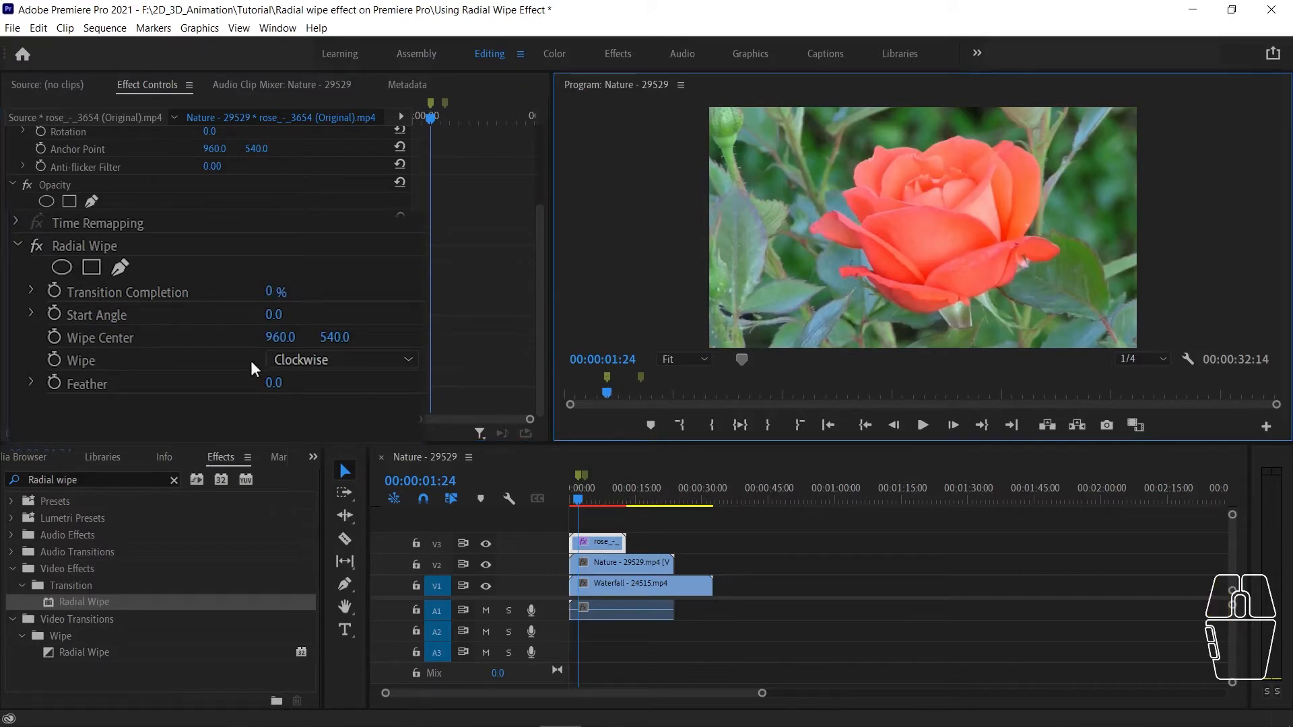
click(54, 294)
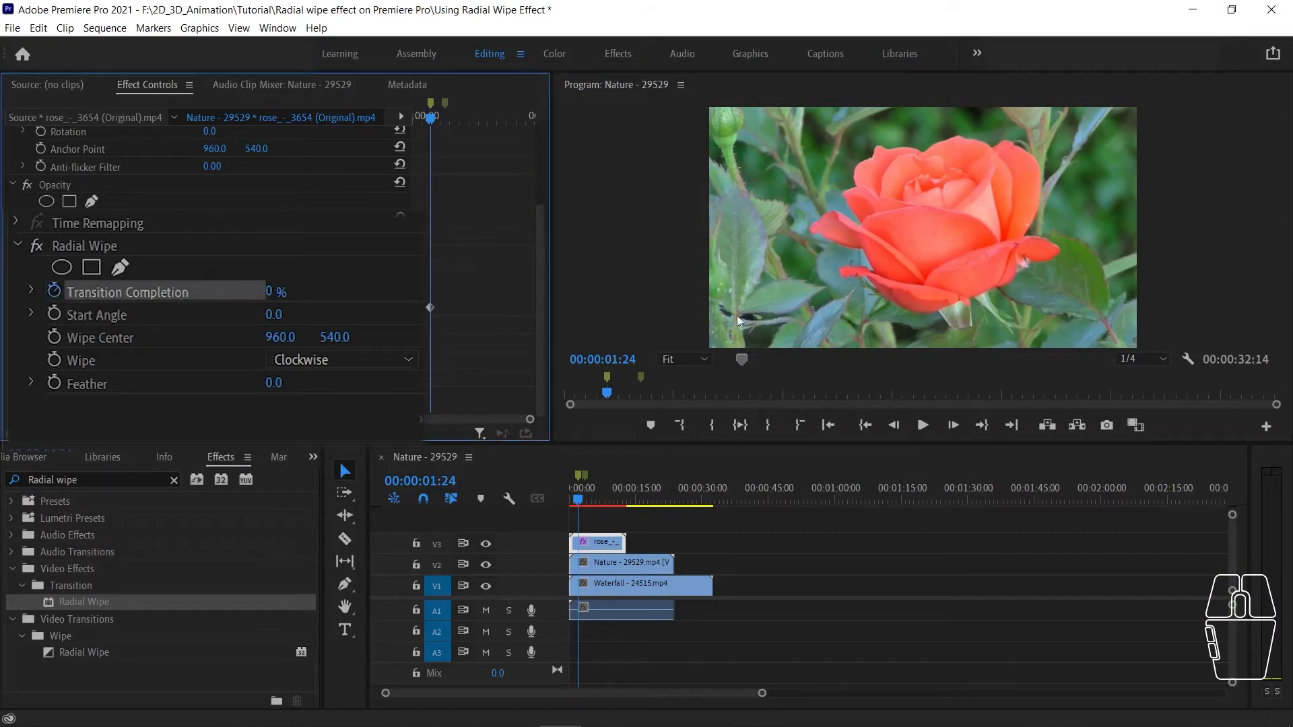
Set Transition Completion to 100 % at the second marker, 00:00:03:12
click(640, 377)
click(270, 291)
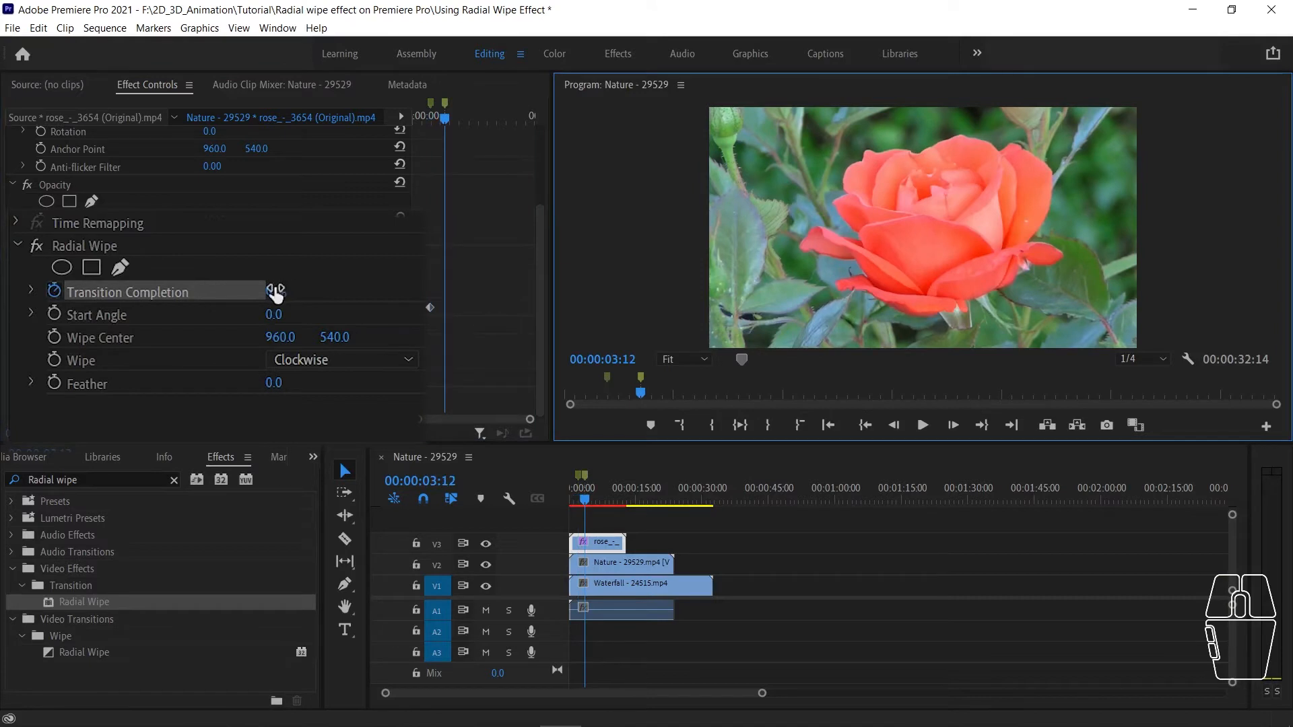
text(100)
key(Return)
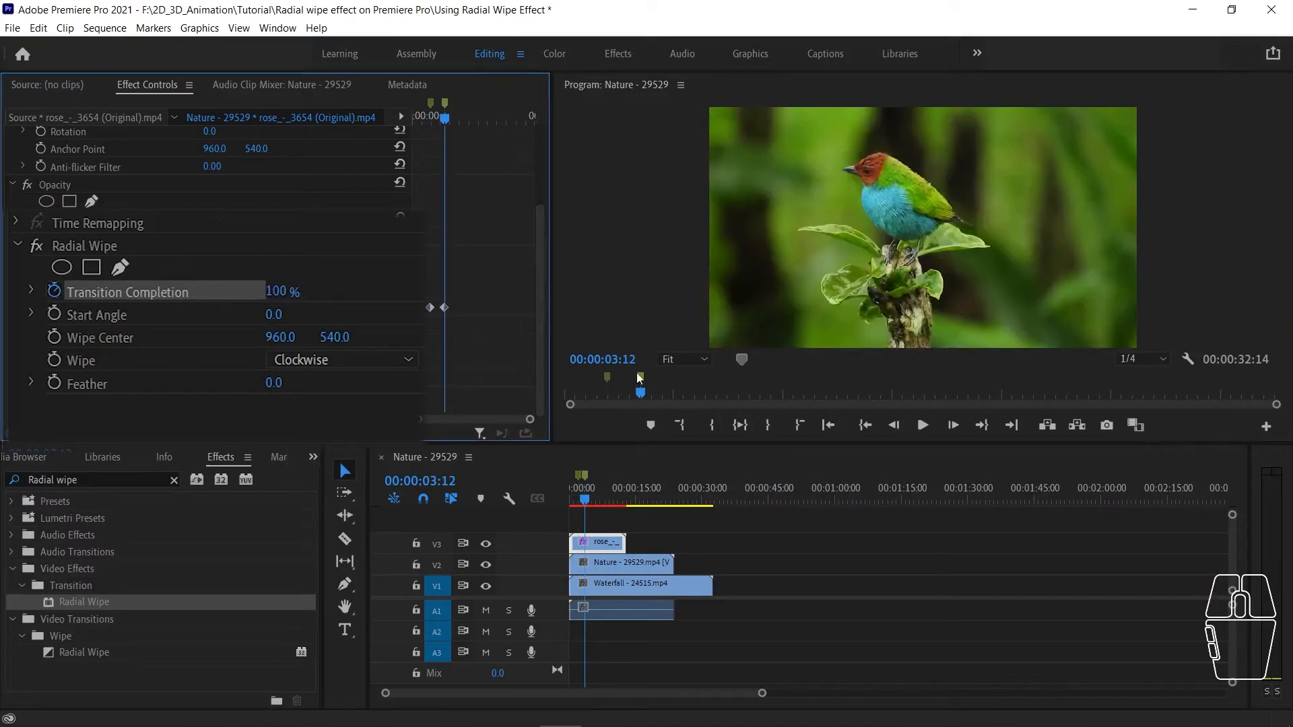
Play back the radial wipe from before the first marker and again from the sequence start
click(611, 386)
drag(608, 397, 594, 397)
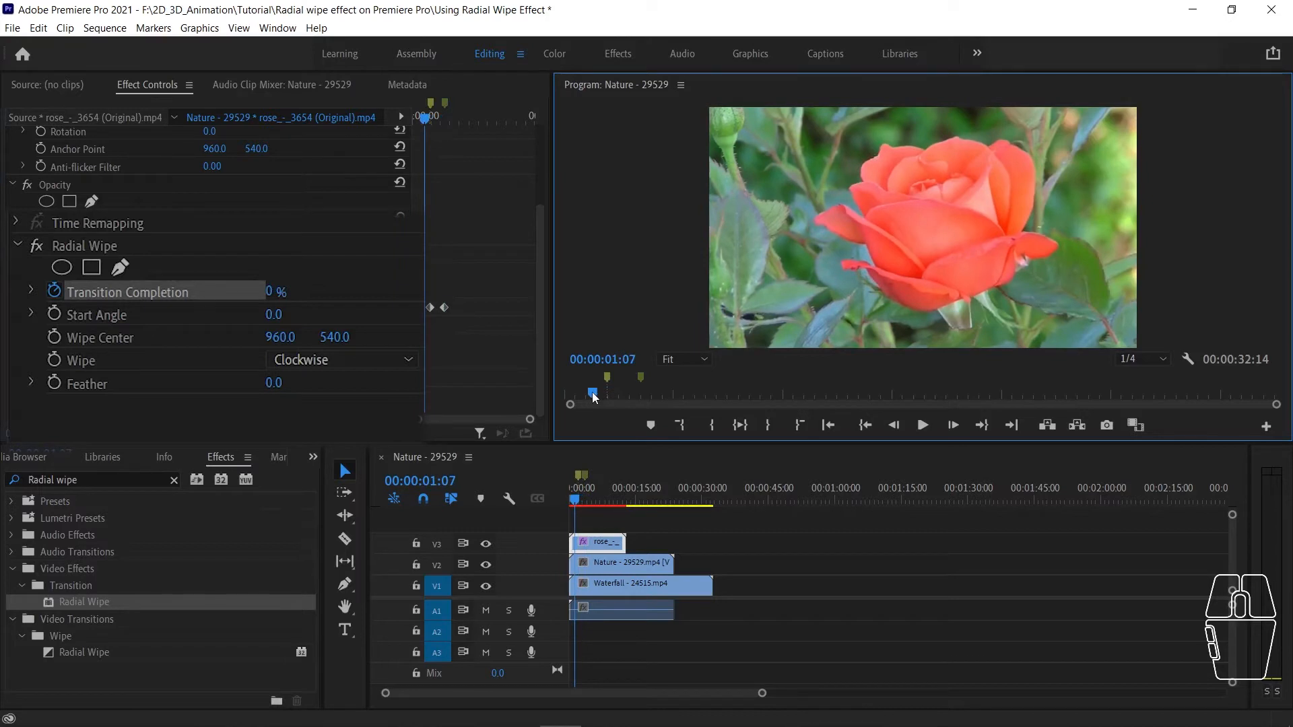
key(space)
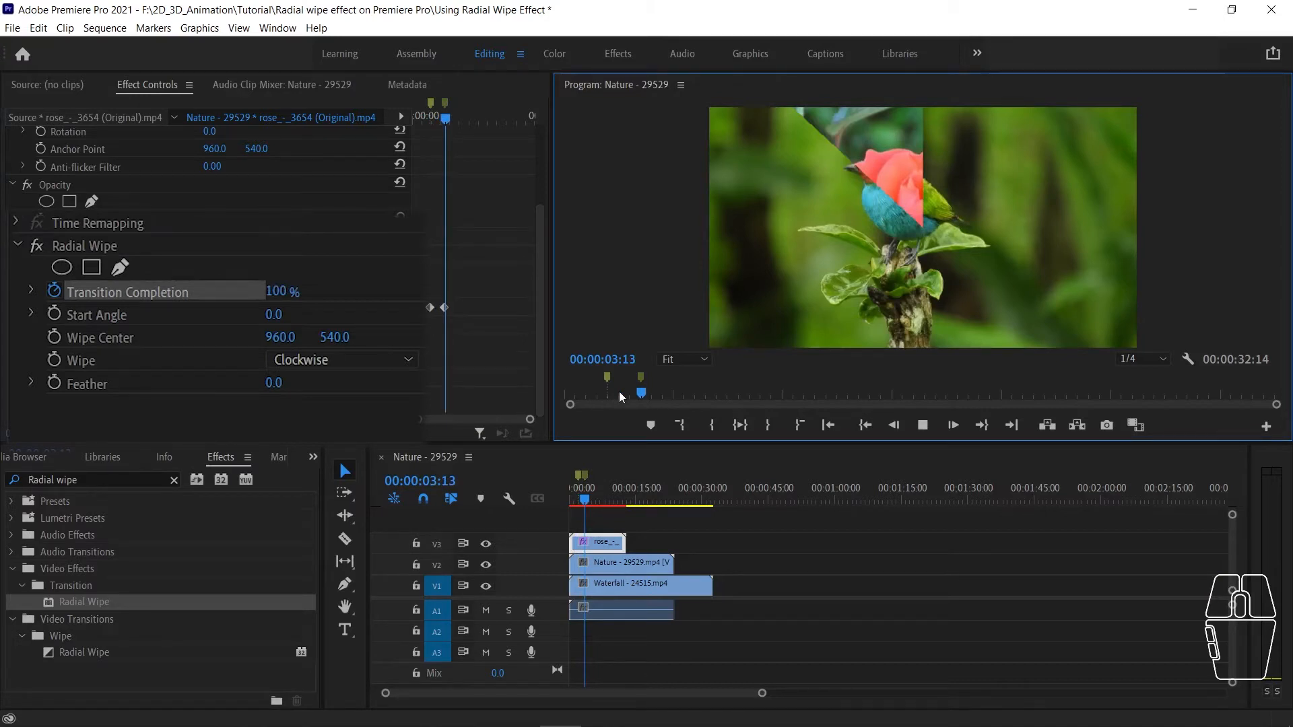
key(space)
drag(574, 395, 537, 397)
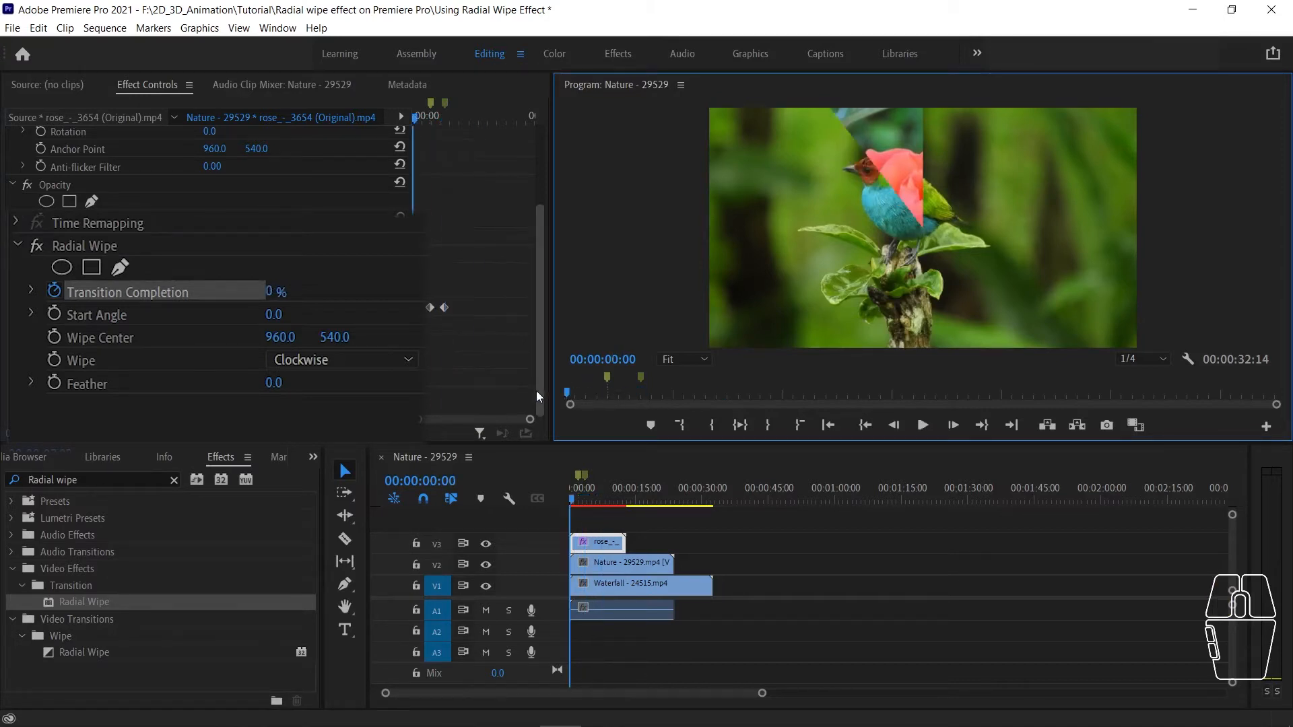
key(space)
key(space)
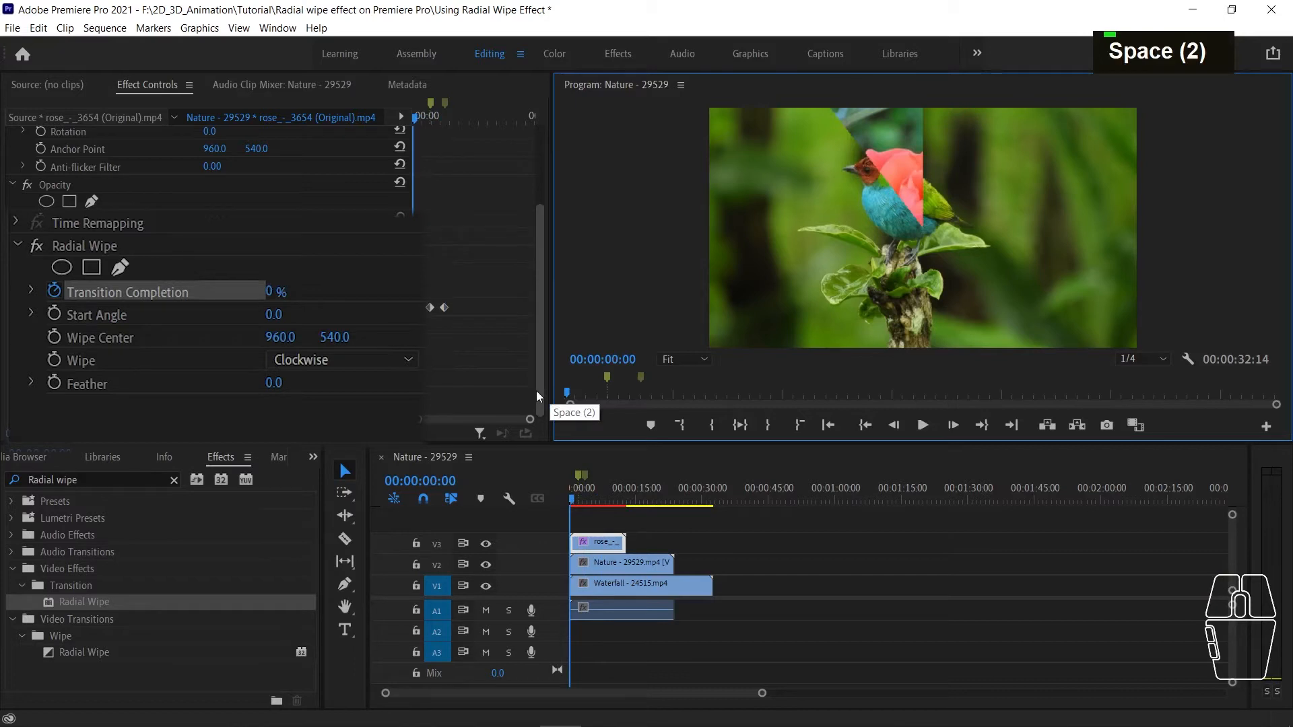
click(924, 425)
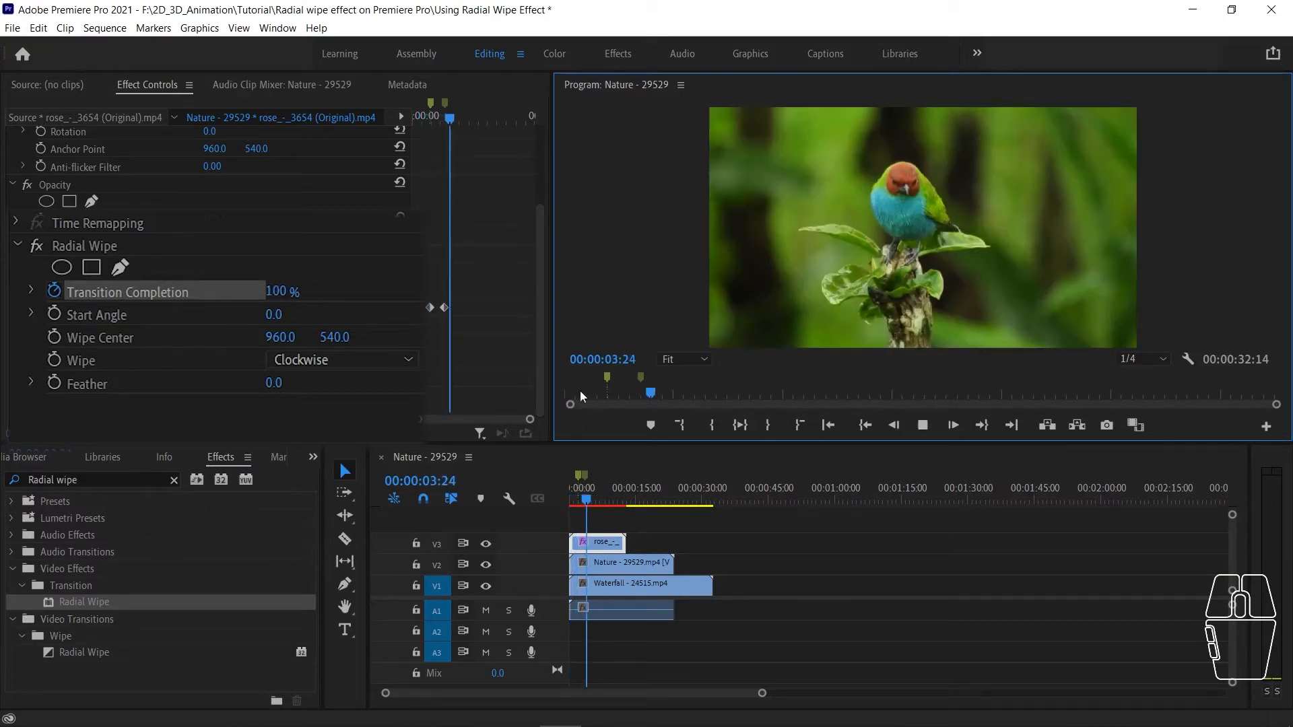
Return the playhead to the sequence start and render the effects to preview the wipe smoothly
click(577, 393)
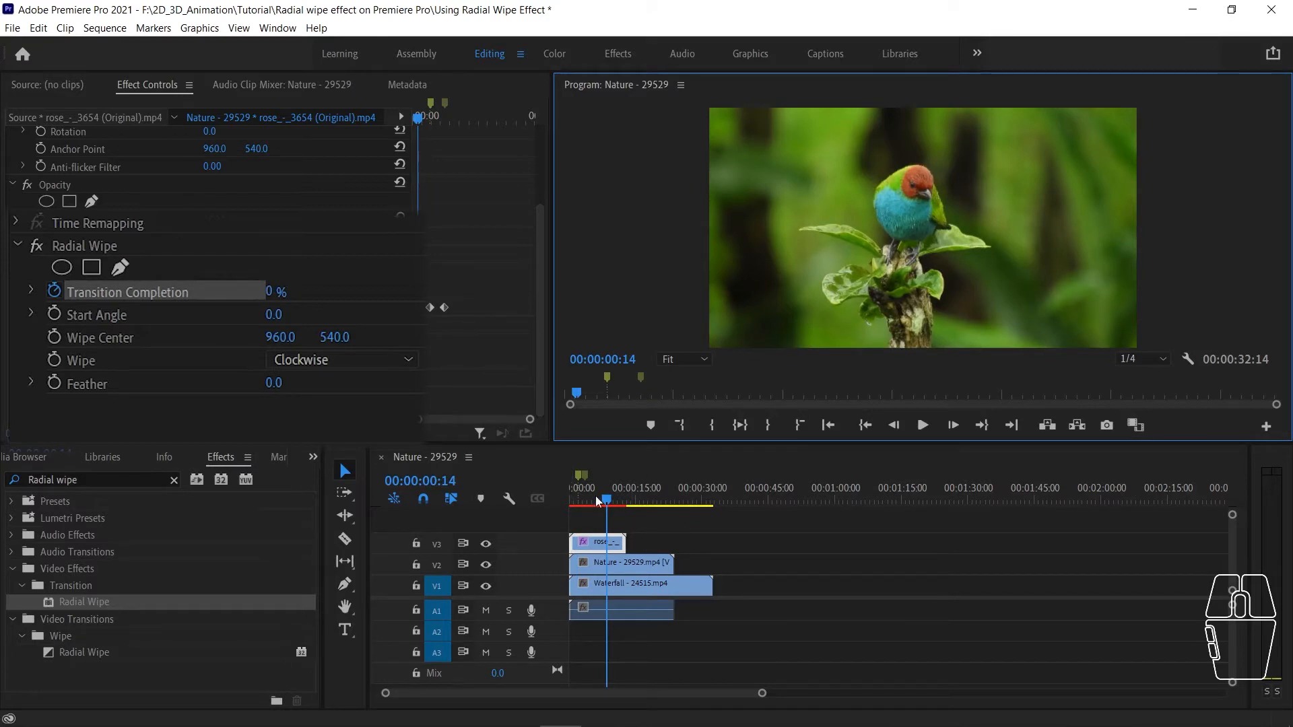
key(space)
key(space)
key(space)
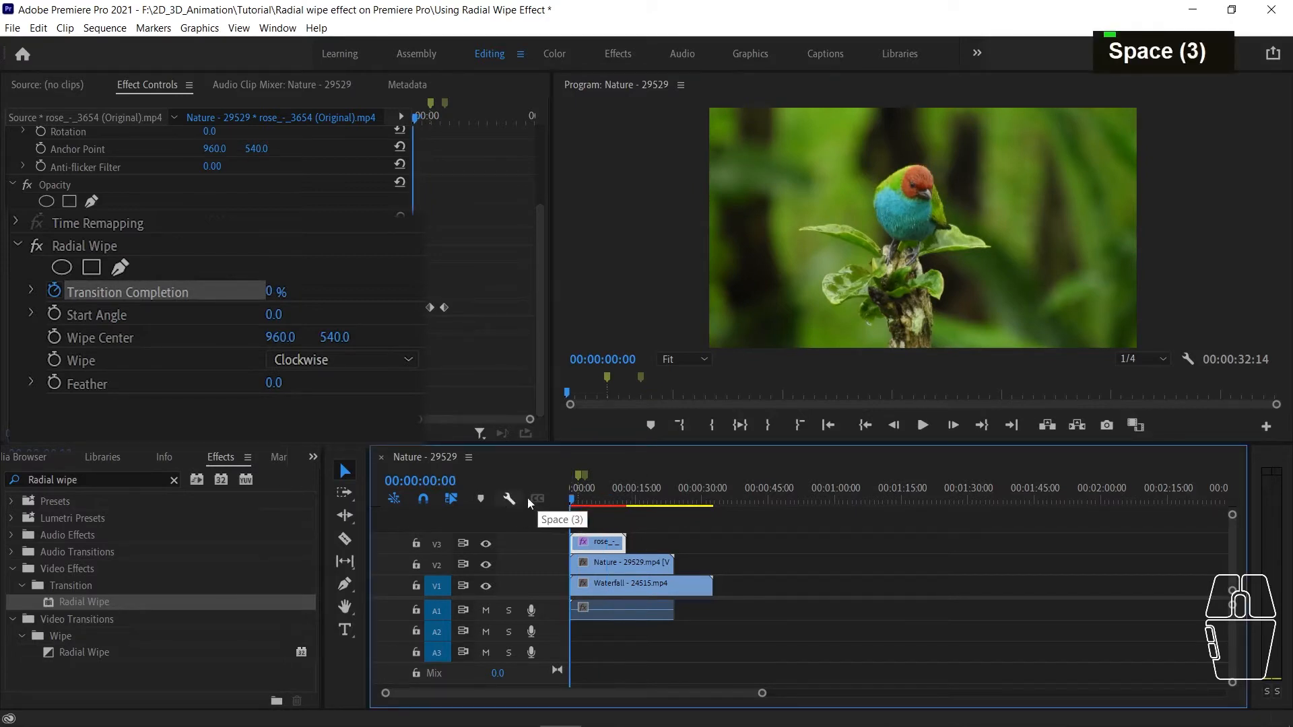
key(space)
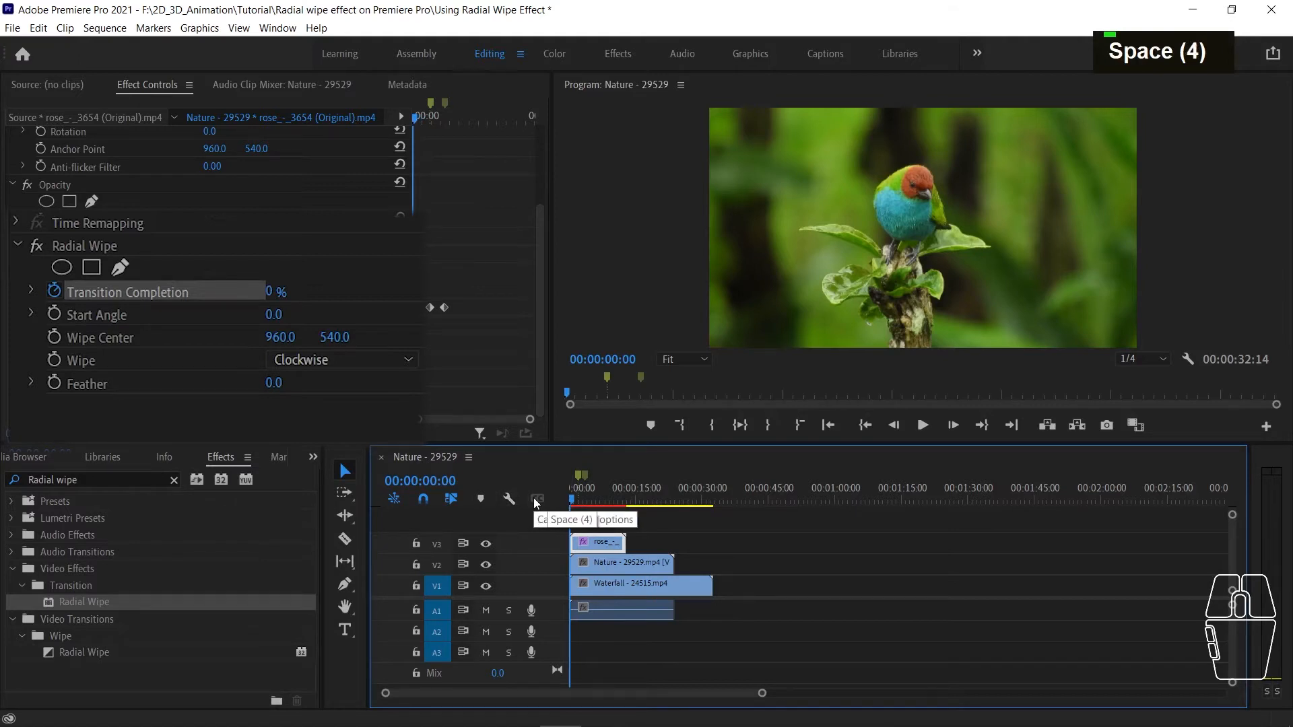
key(Return)
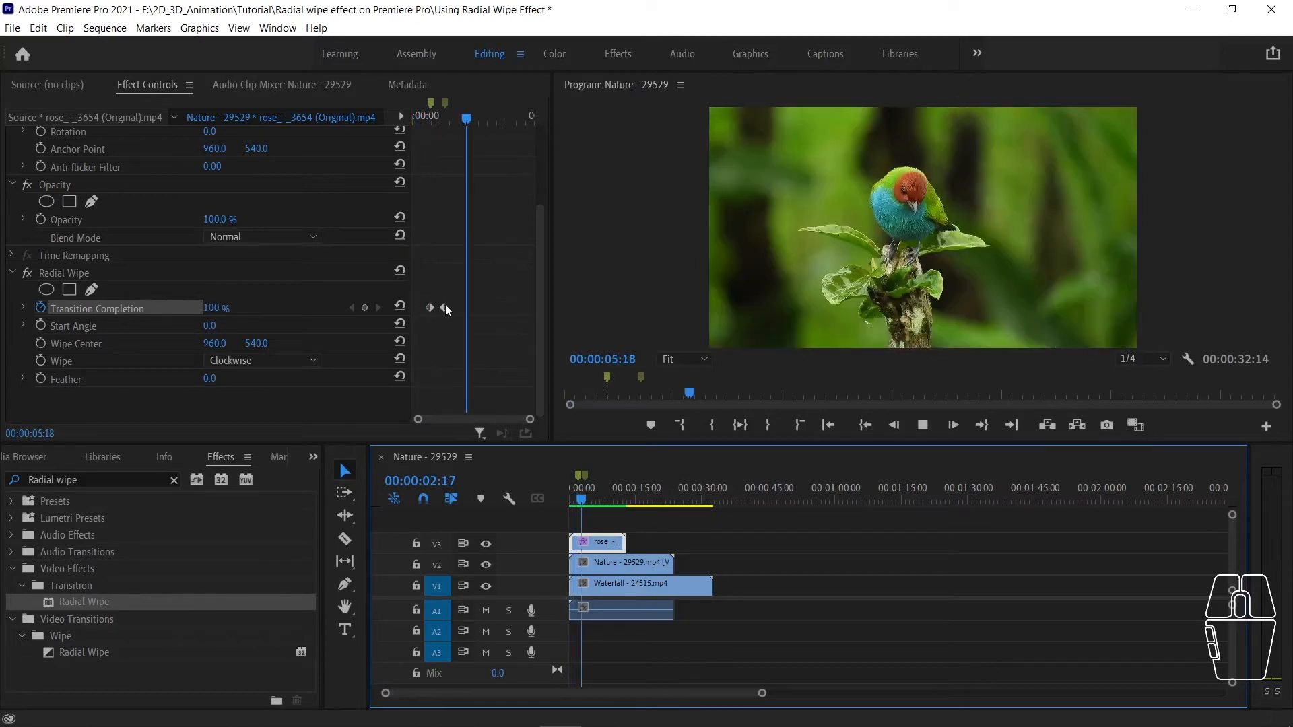
Shift the 100 % Transition Completion keyframe earlier, to 00:00:02:17, to speed up the wipe
click(446, 307)
drag(446, 309, 437, 308)
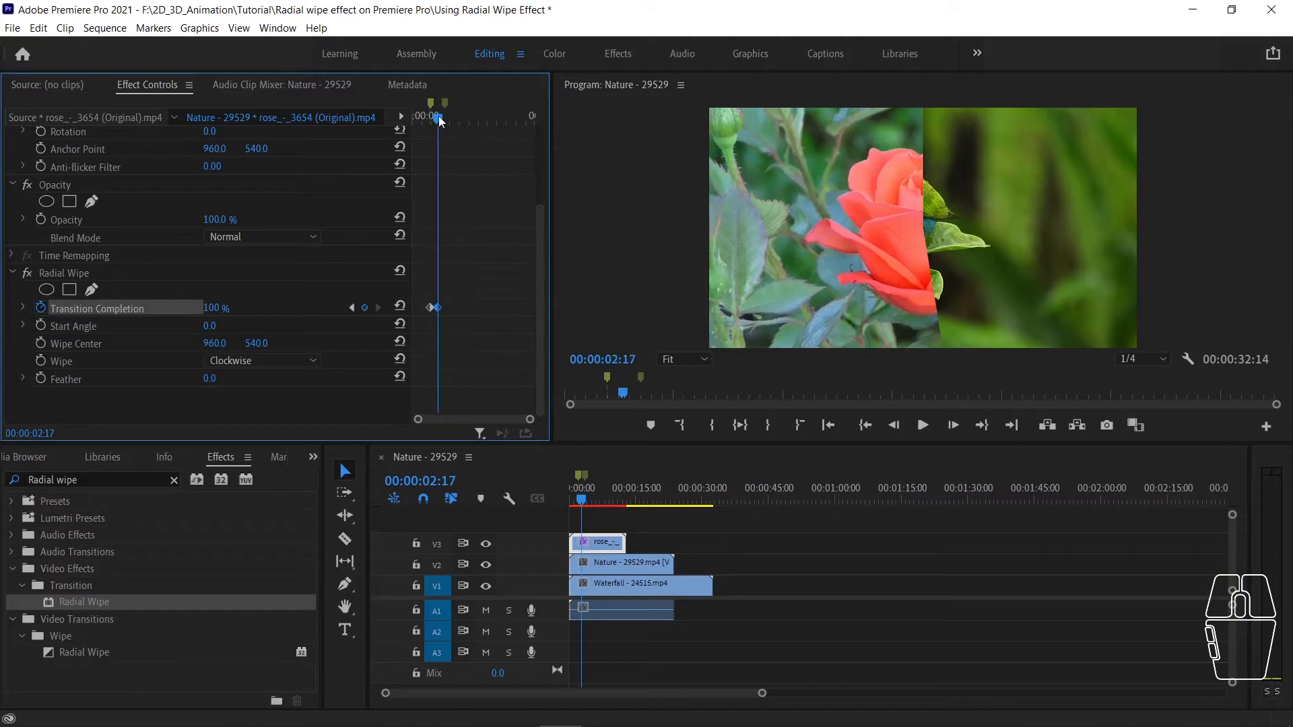
Play back the sped-up rose-to-bird wipe from the sequence start
key(space)
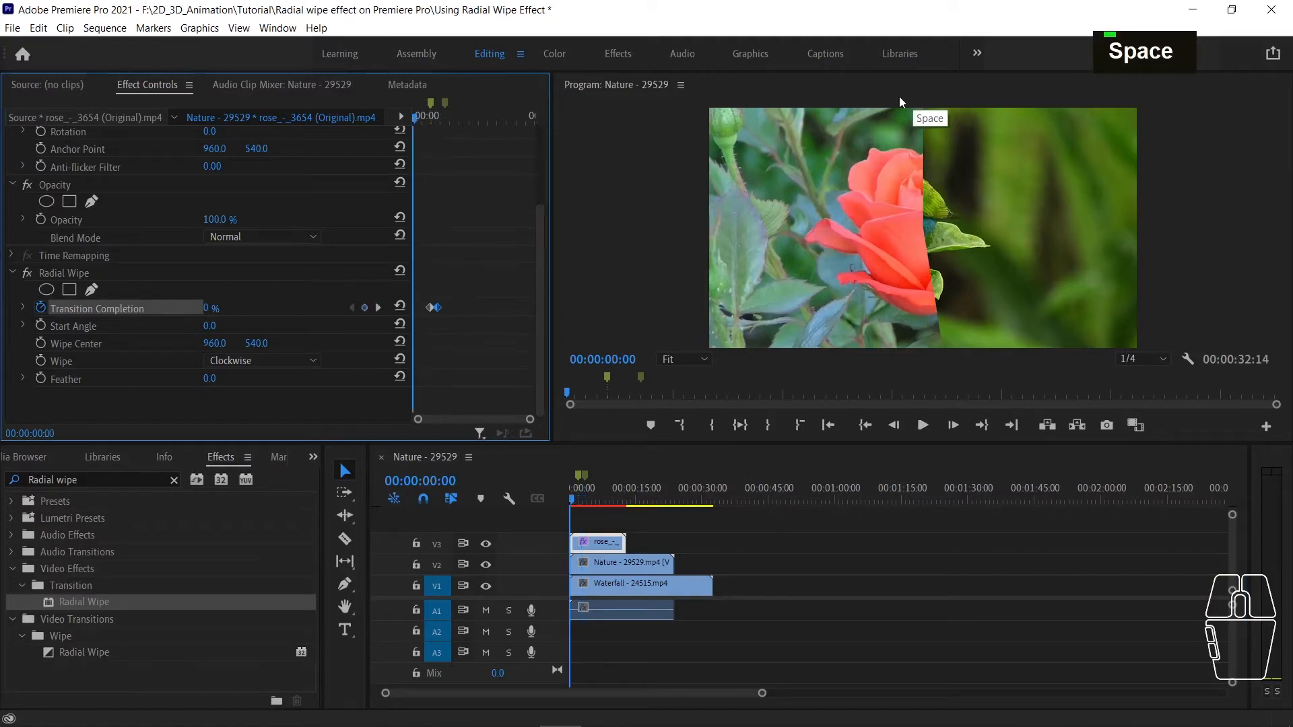
key(space)
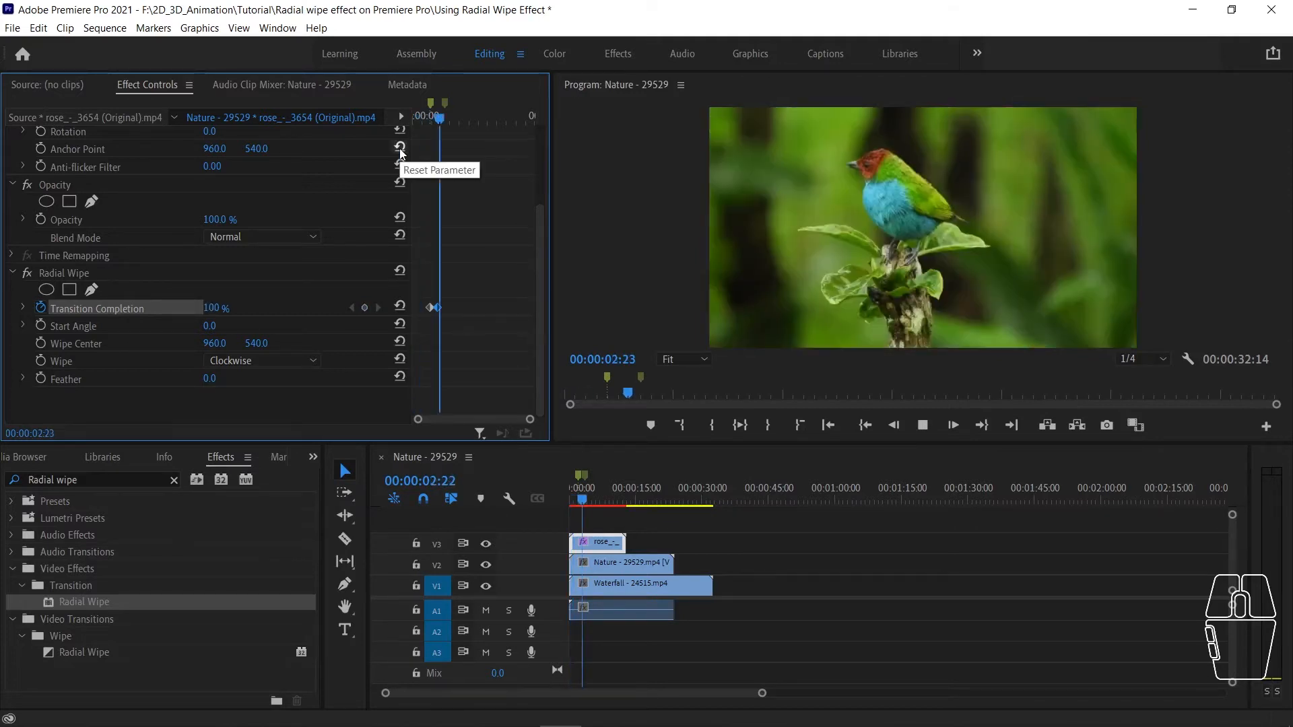
key(space)
Move the playhead to 00:00:05:22 and apply the Radial Wipe video effect to the bird clip on V2
drag(445, 119, 457, 131)
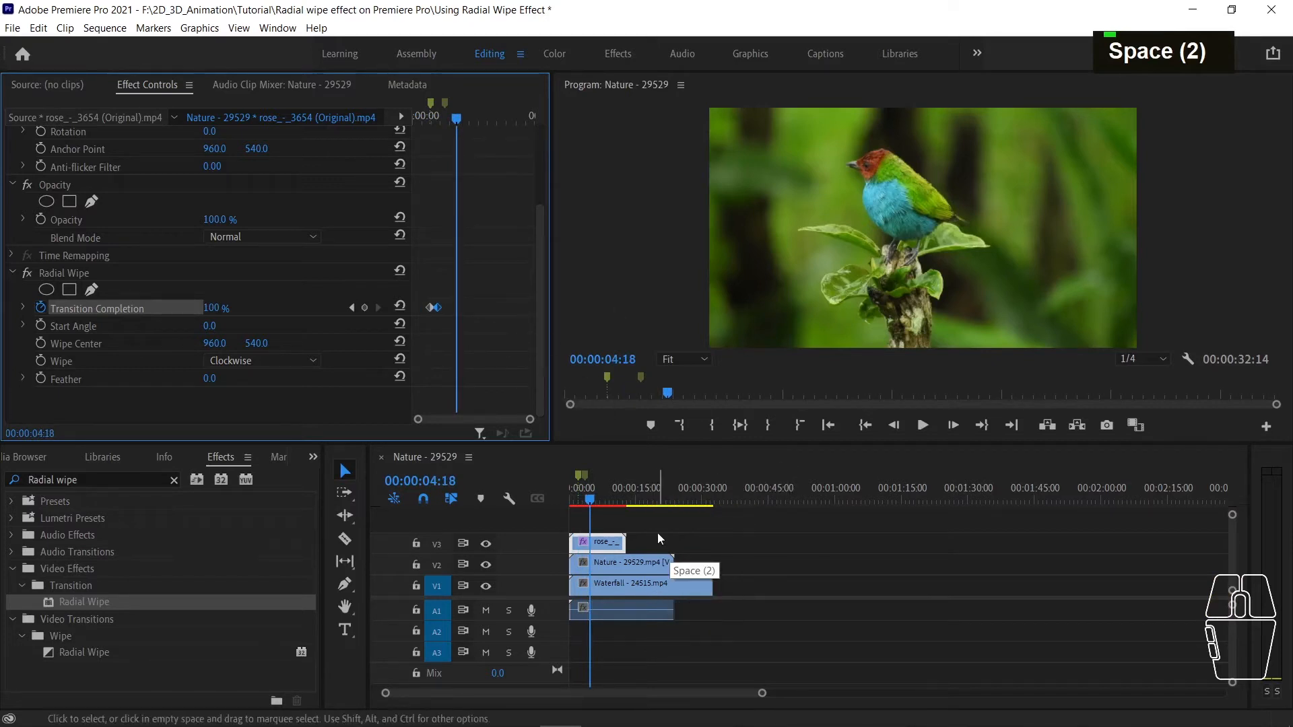
drag(589, 505, 595, 503)
click(624, 566)
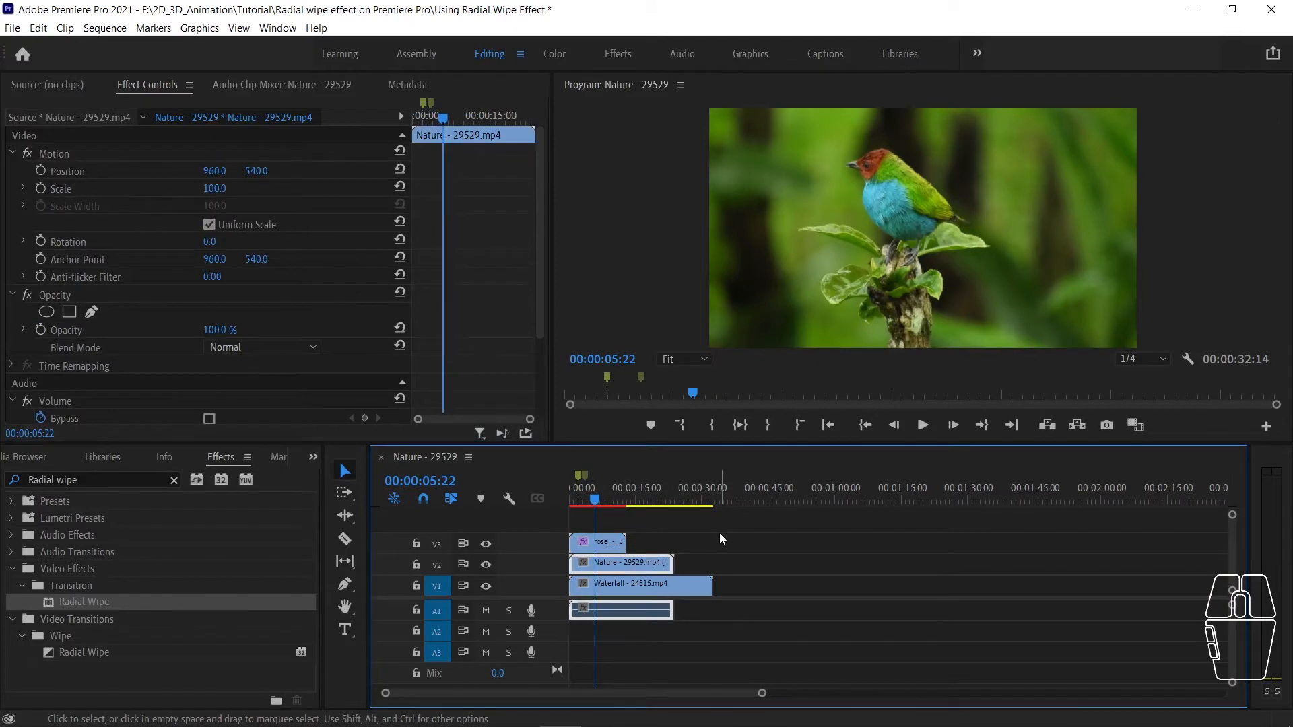
click(76, 605)
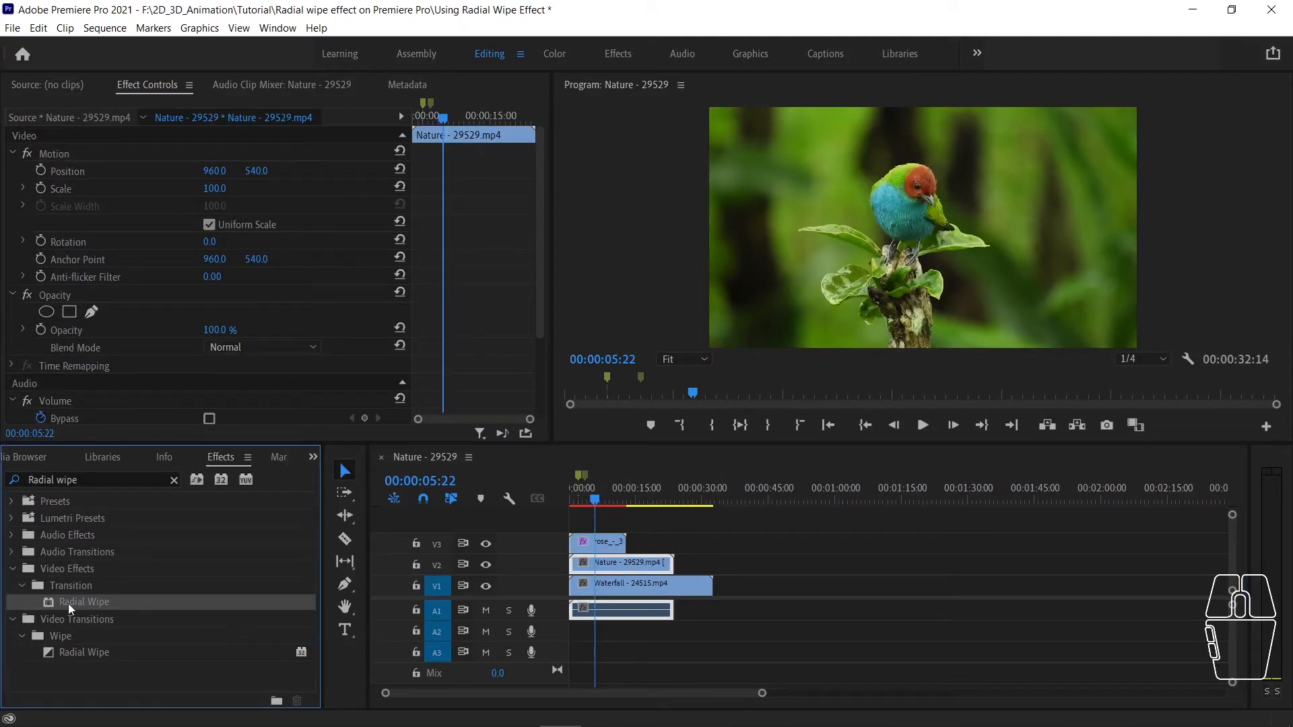
drag(68, 604, 626, 568)
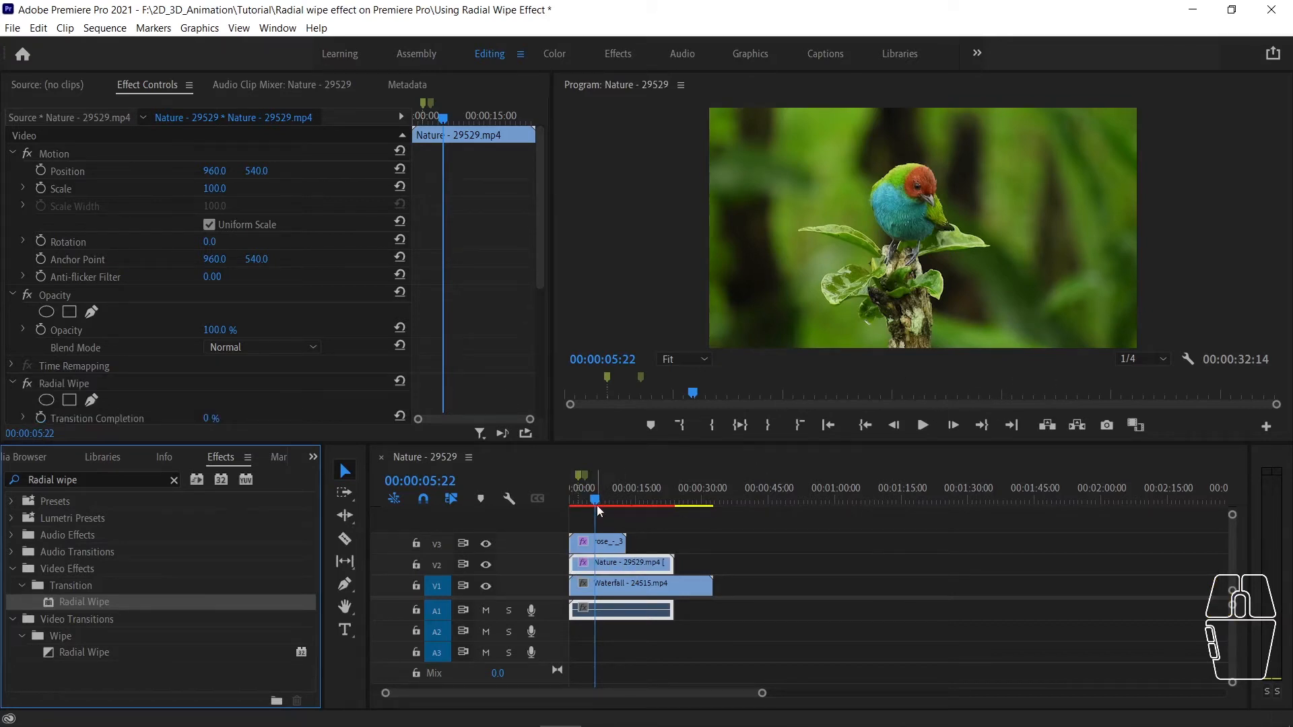
Add a second Radial Wipe video effect to the bird clip on V2
click(643, 556)
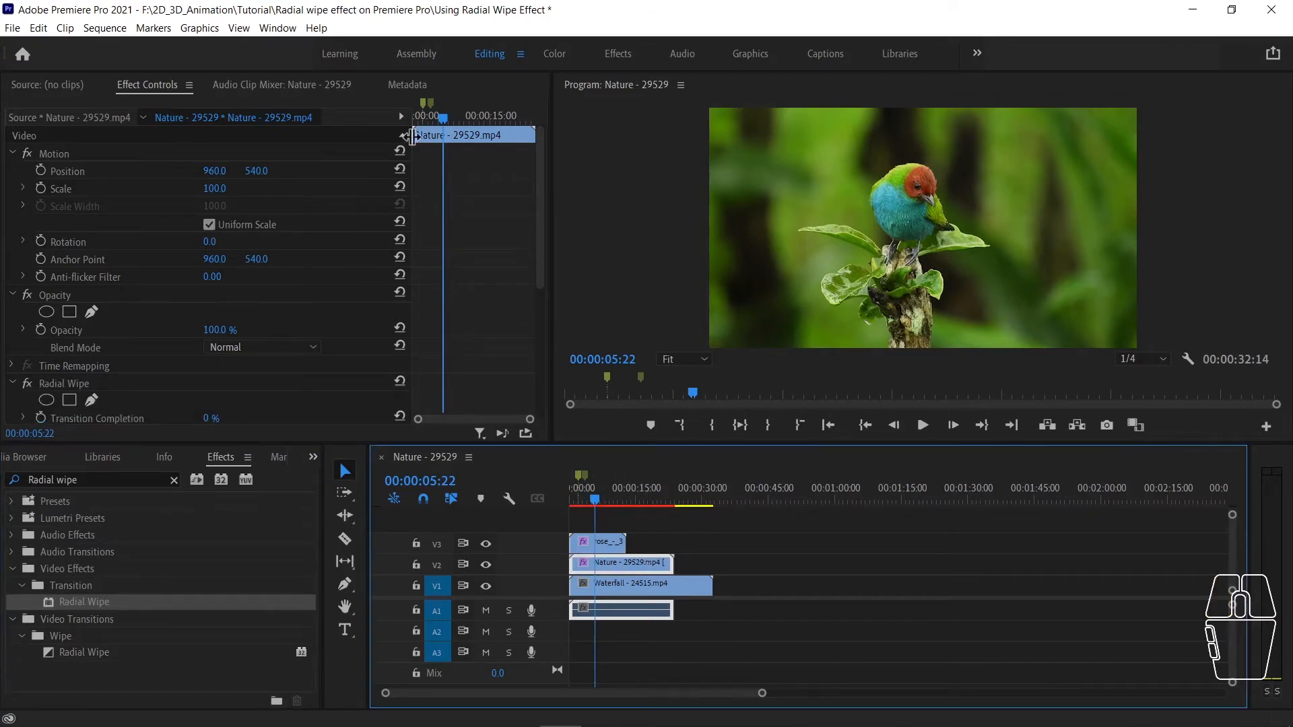
scroll(178, 313, down, 6)
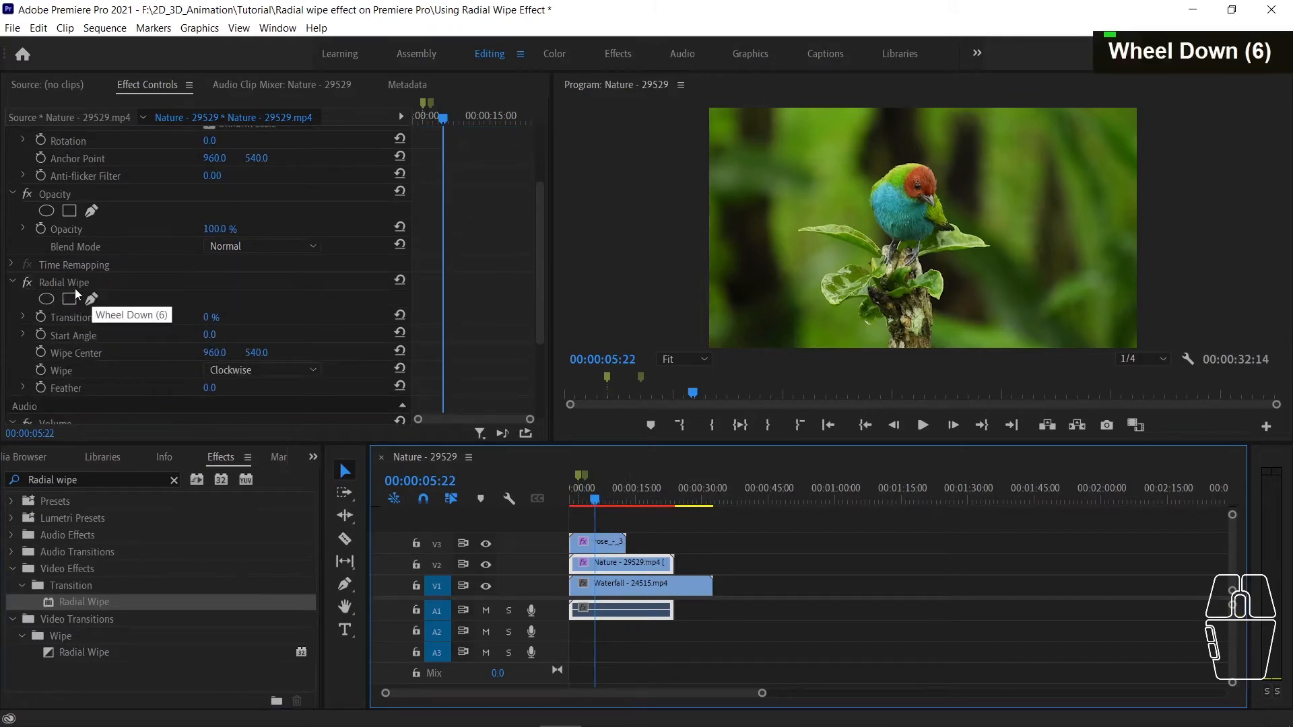
scroll(185, 302, down, 8)
scroll(183, 297, up, 2)
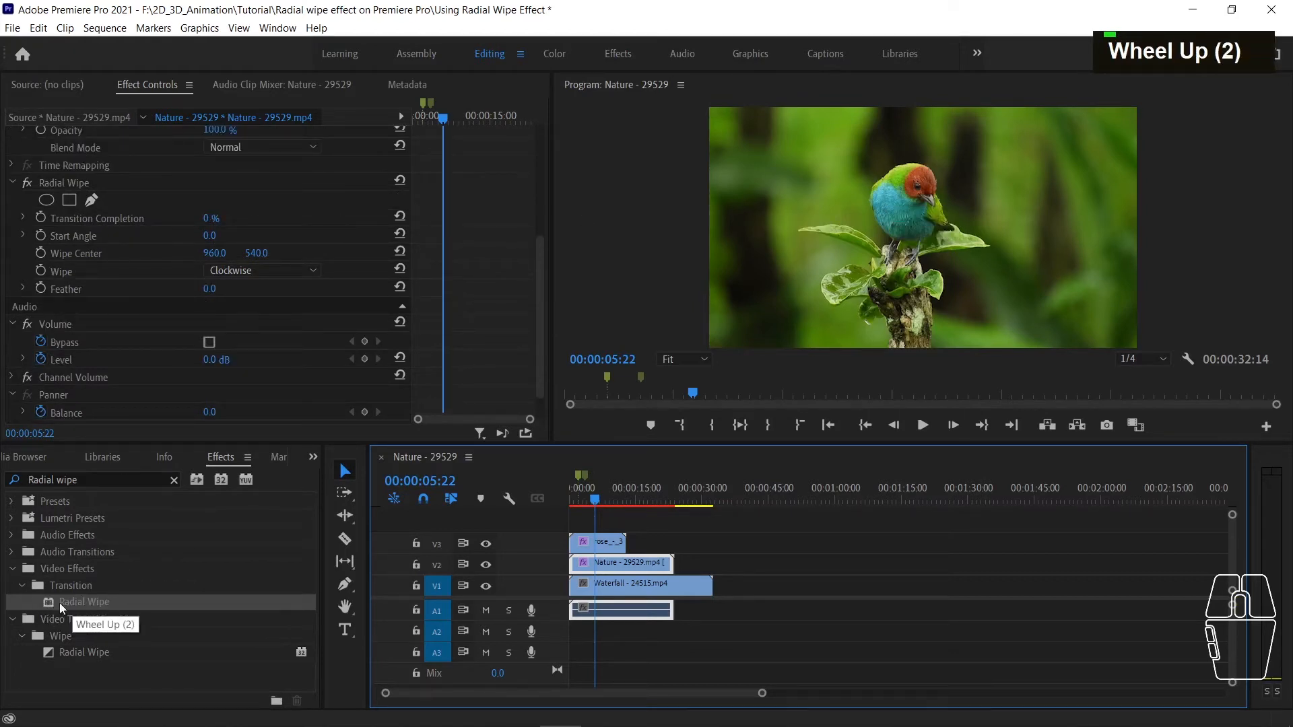
drag(59, 601, 599, 567)
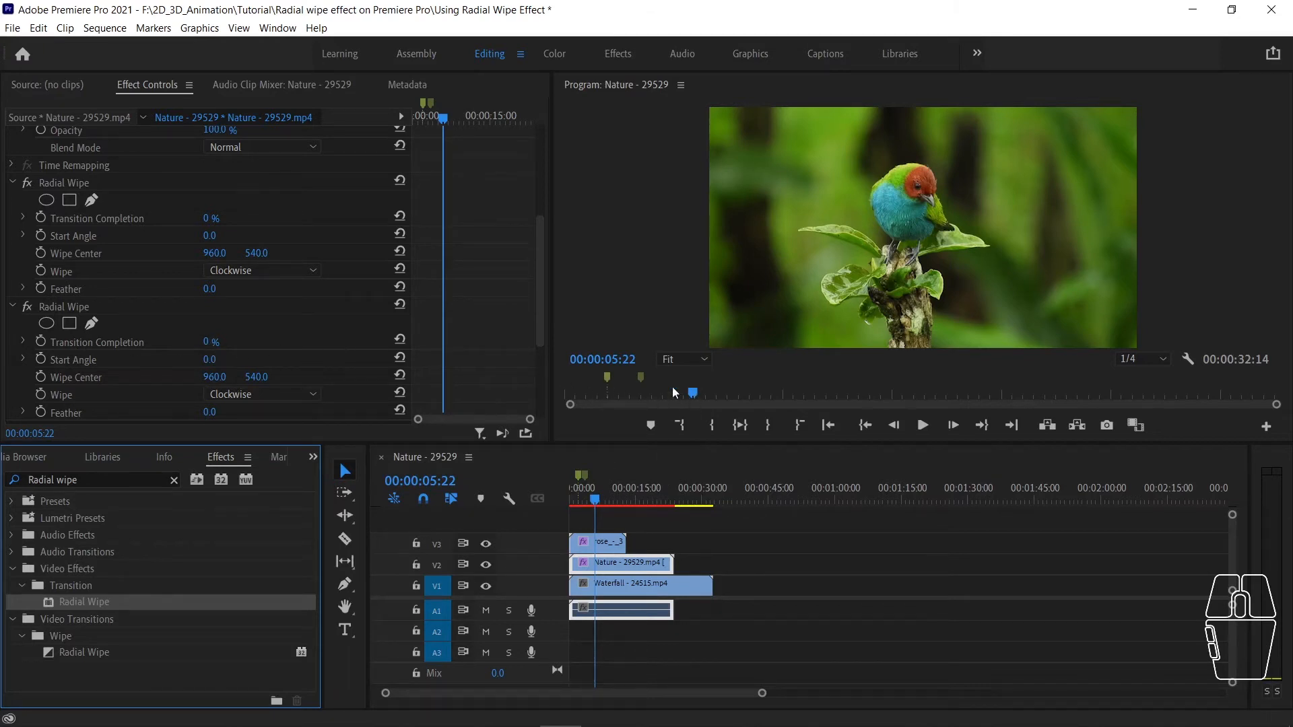
Add sequence markers at 00:00:05:16 and 00:00:07:17 for the bird-to-waterfall transition
click(750, 391)
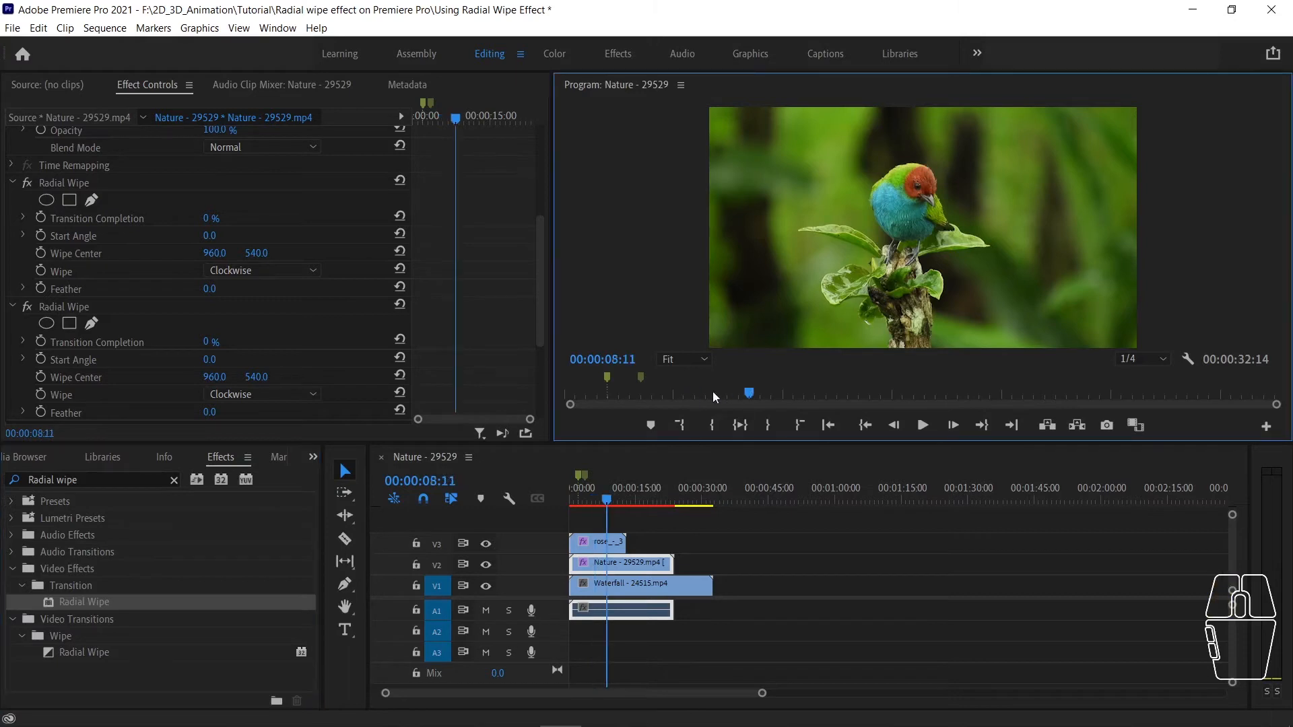
click(688, 391)
key(m)
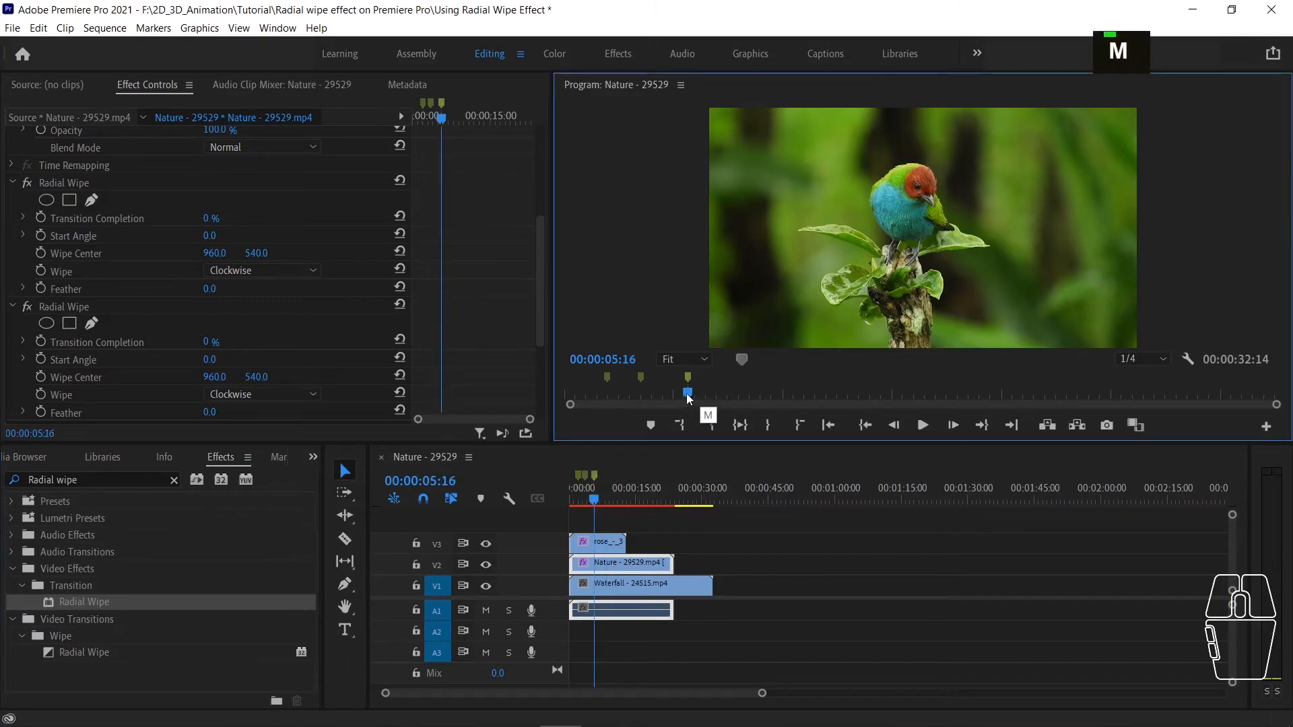
drag(689, 397, 733, 392)
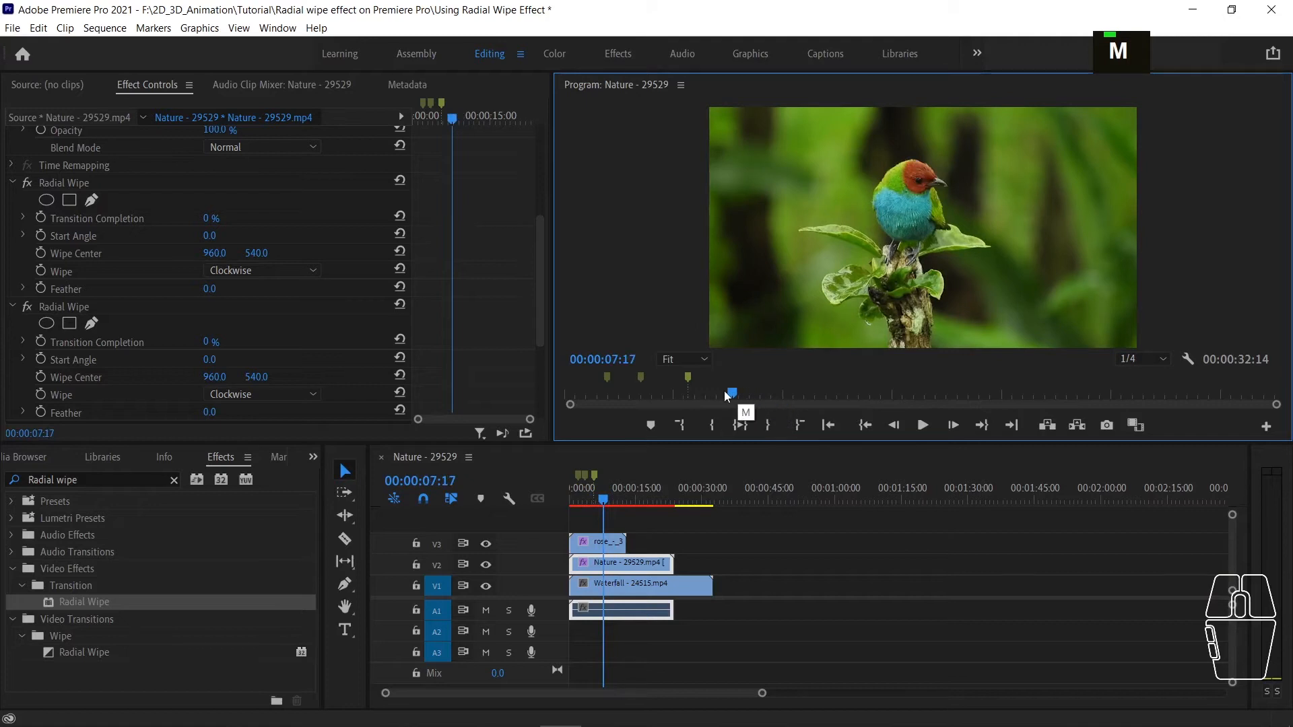
key(m)
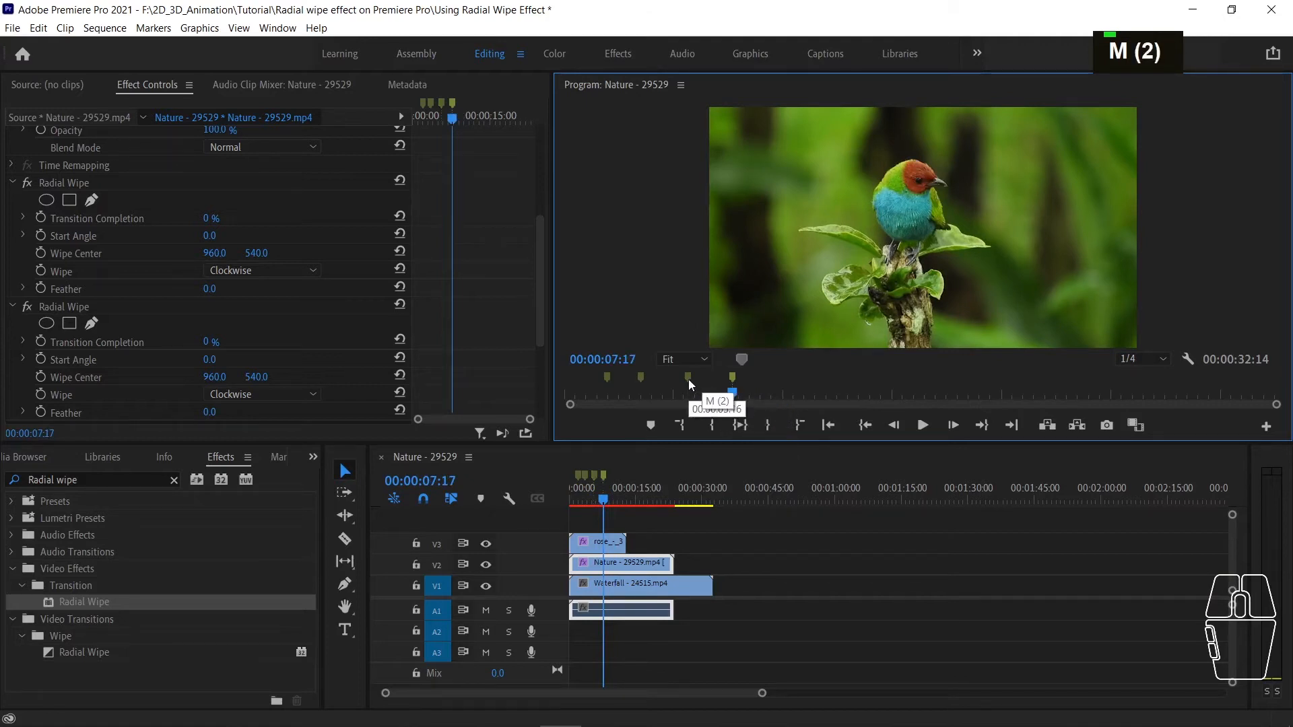
Keyframe the second Radial Wipe's Transition Completion at 0 % on the third marker, 00:00:05:16
click(688, 381)
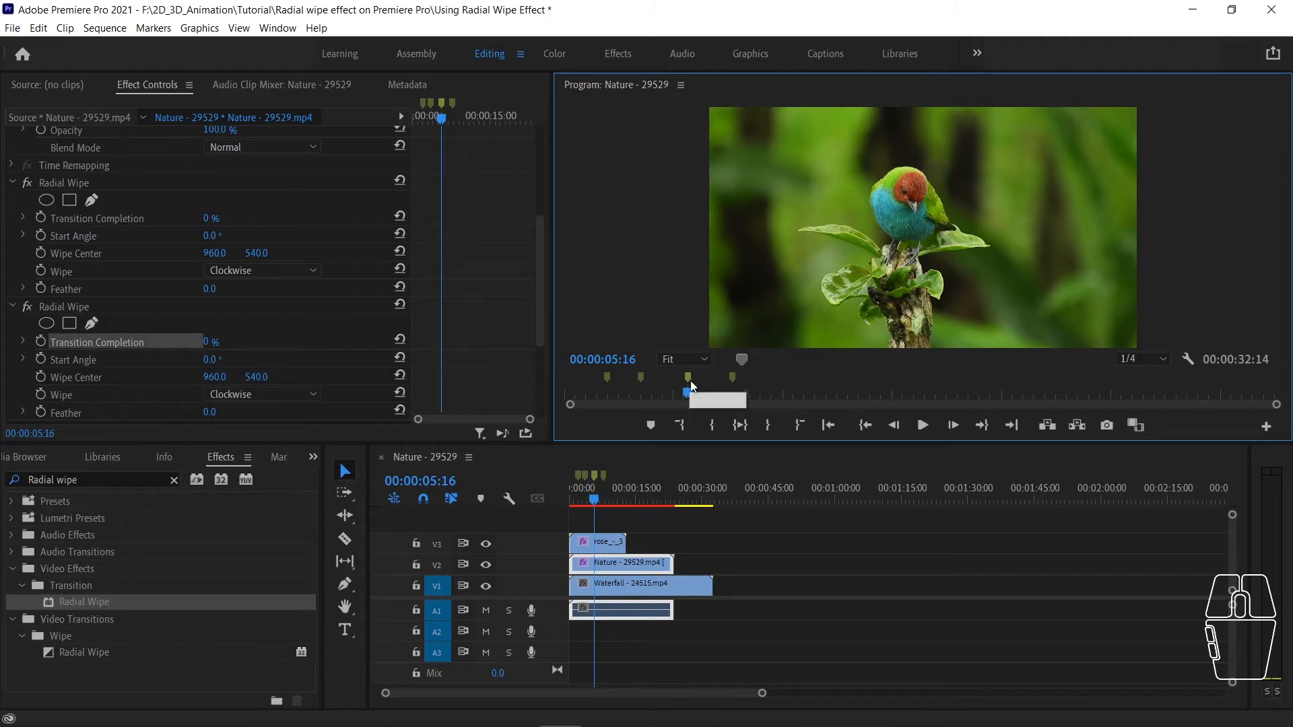
click(55, 305)
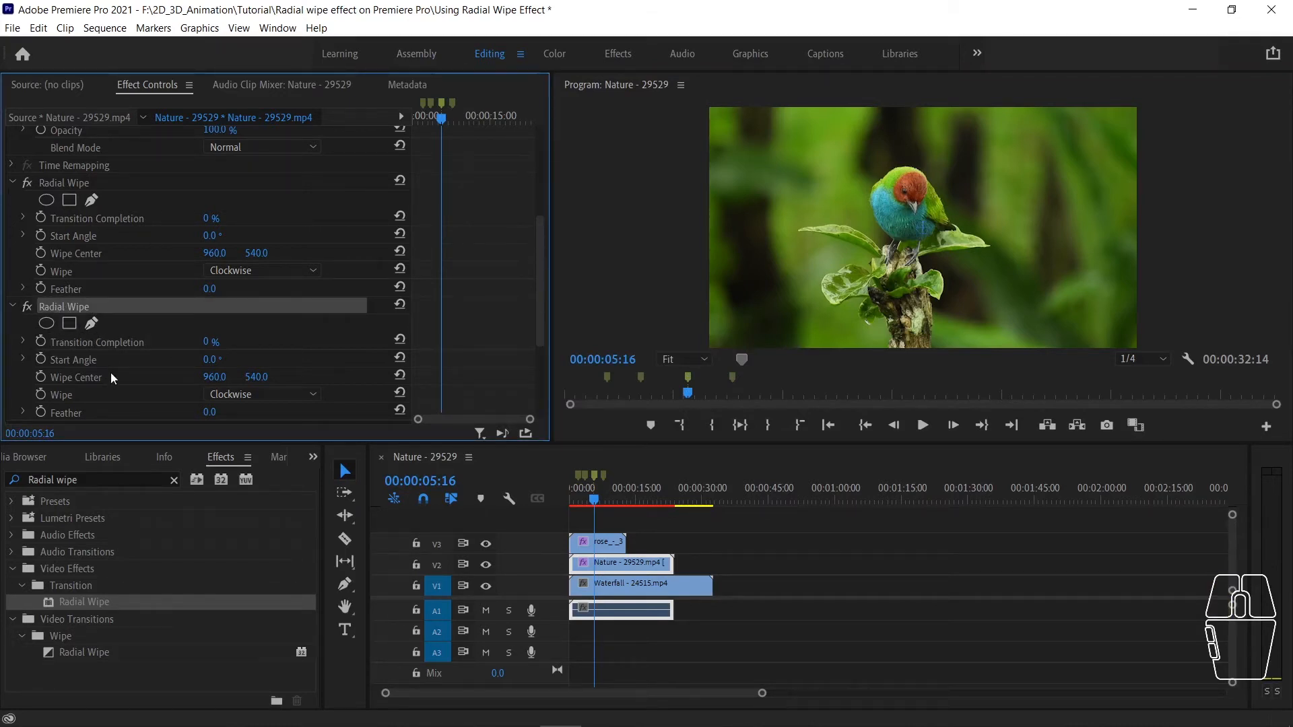
click(40, 343)
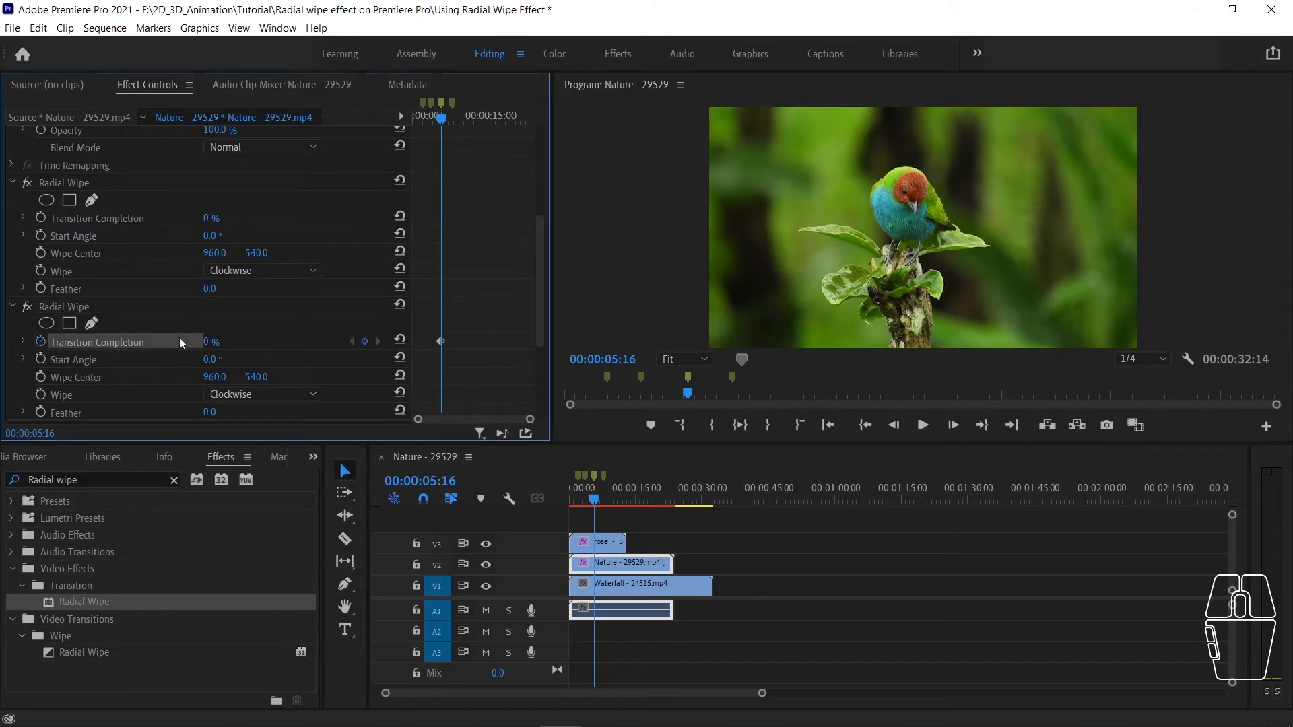
click(210, 343)
text(0)
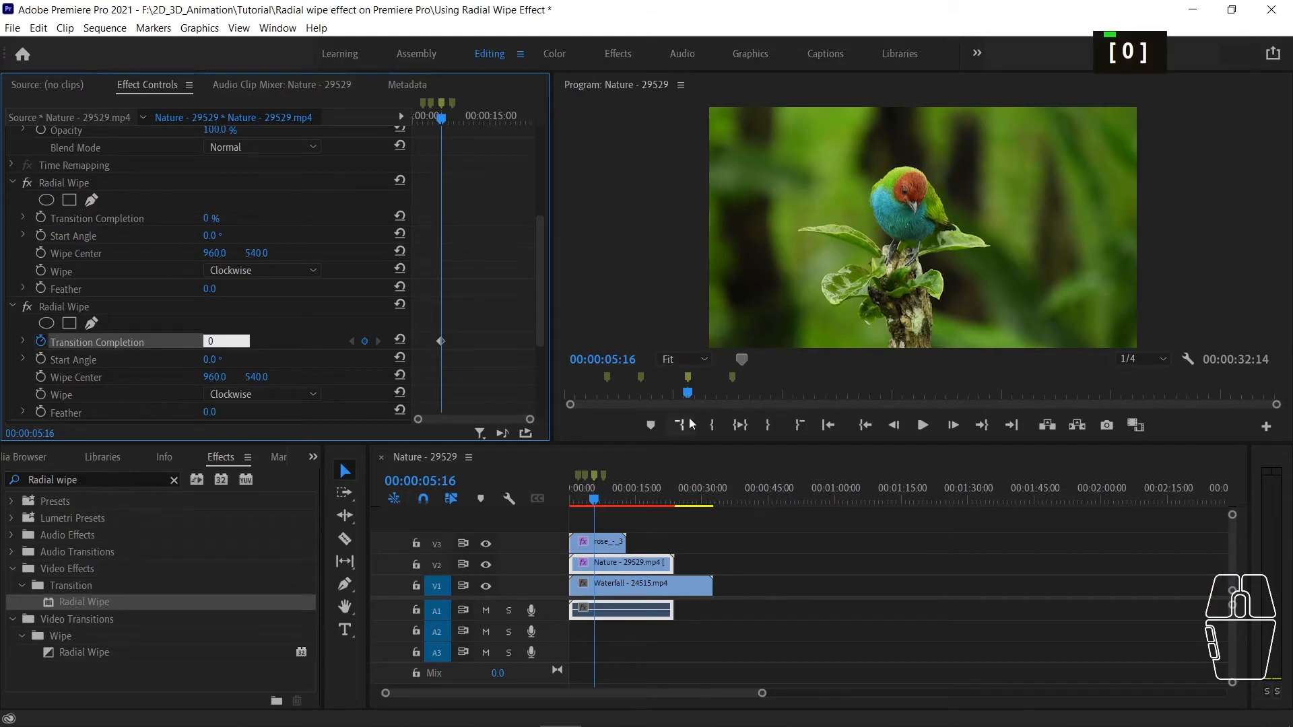
At the fourth marker, 00:00:07:17, try 90 % Transition Completion on the second Radial Wipe and settle on 50 %
click(732, 374)
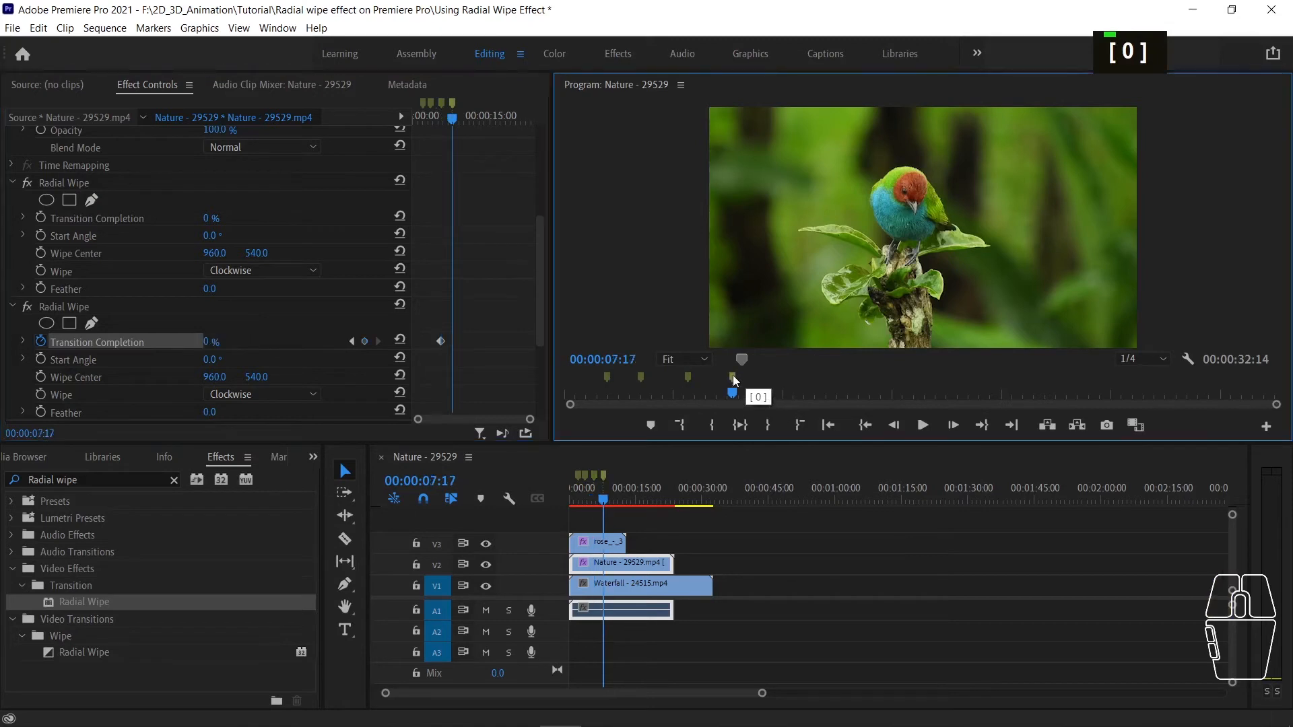
click(209, 341)
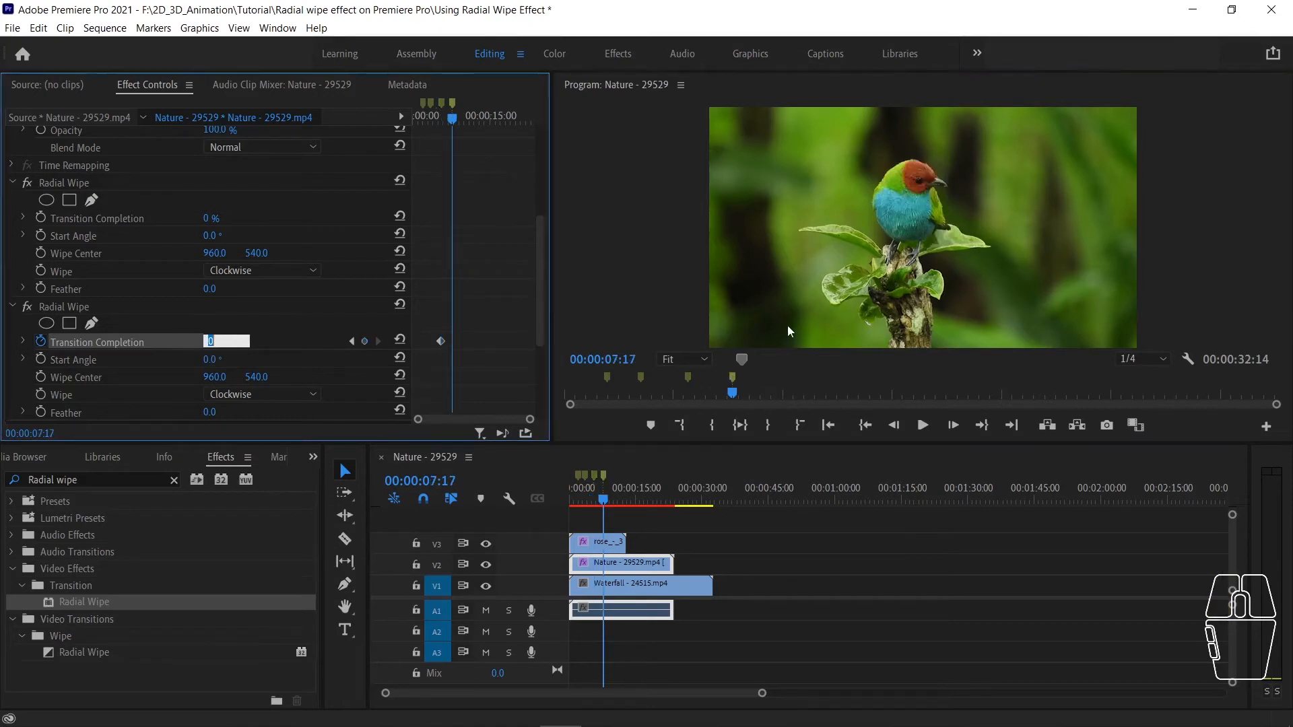
text(90)
key(Return)
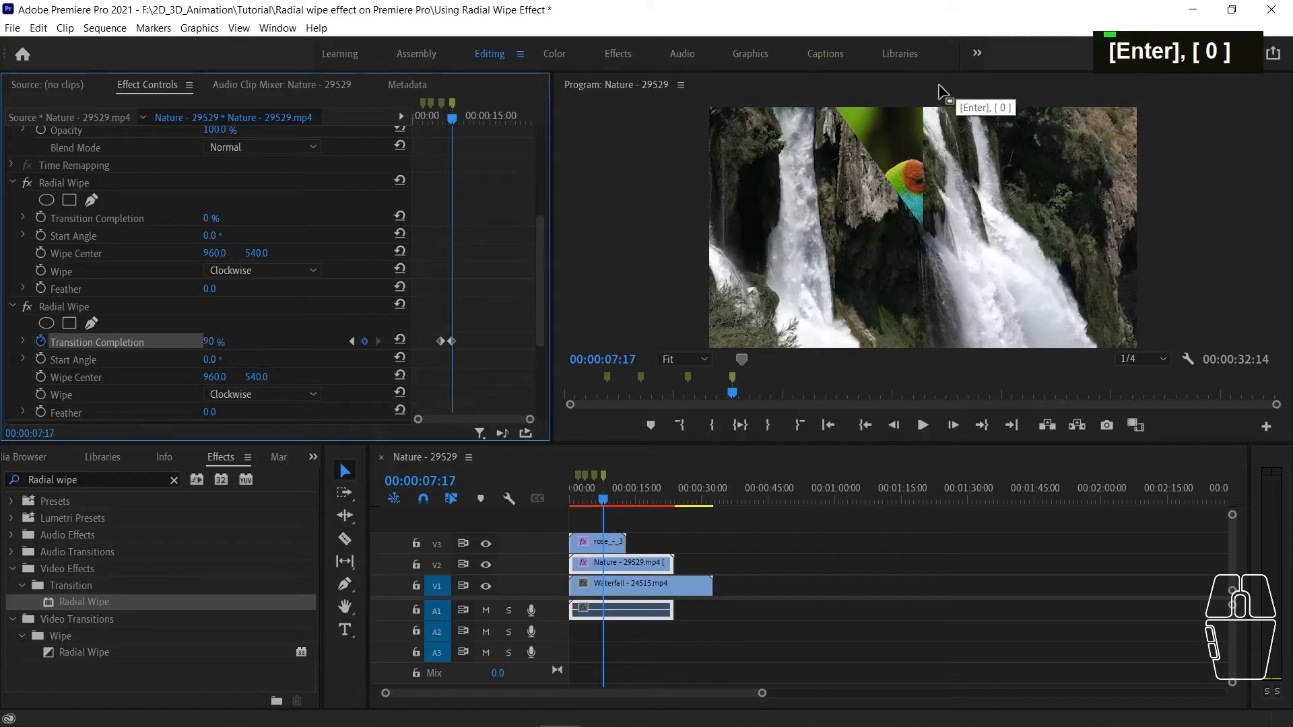
click(209, 342)
text(50)
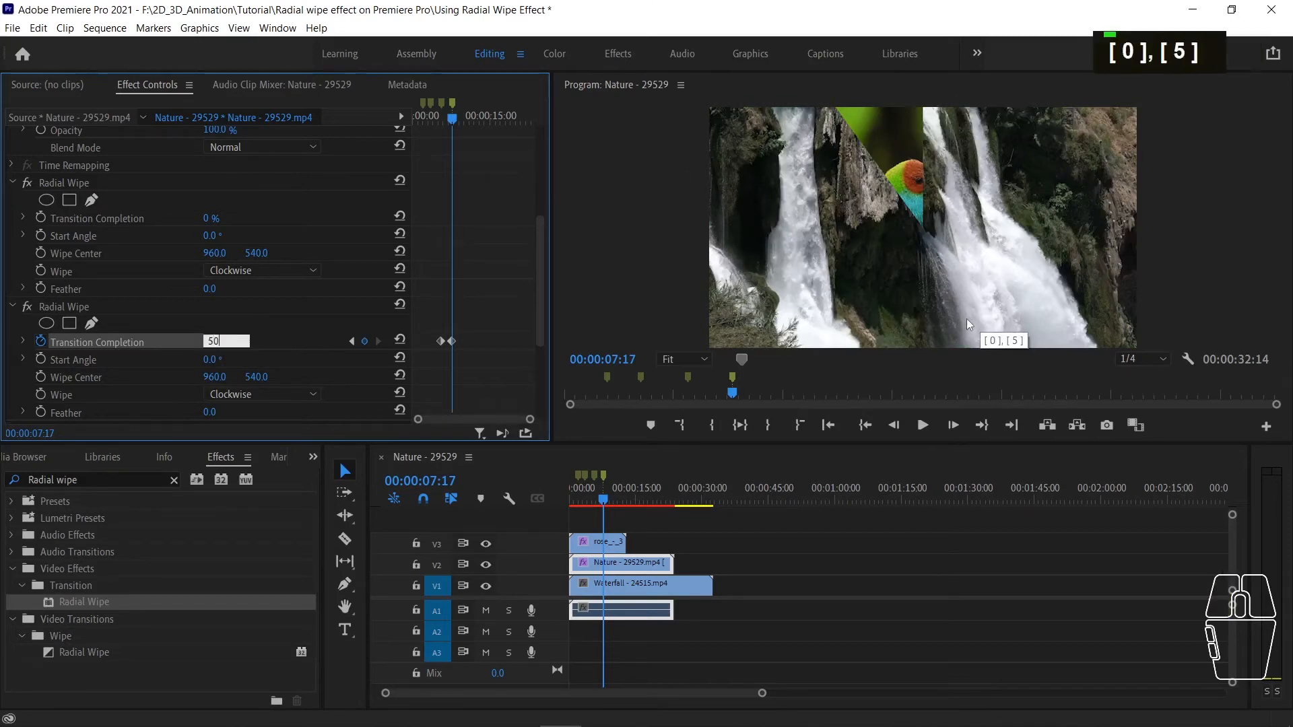
key(Return)
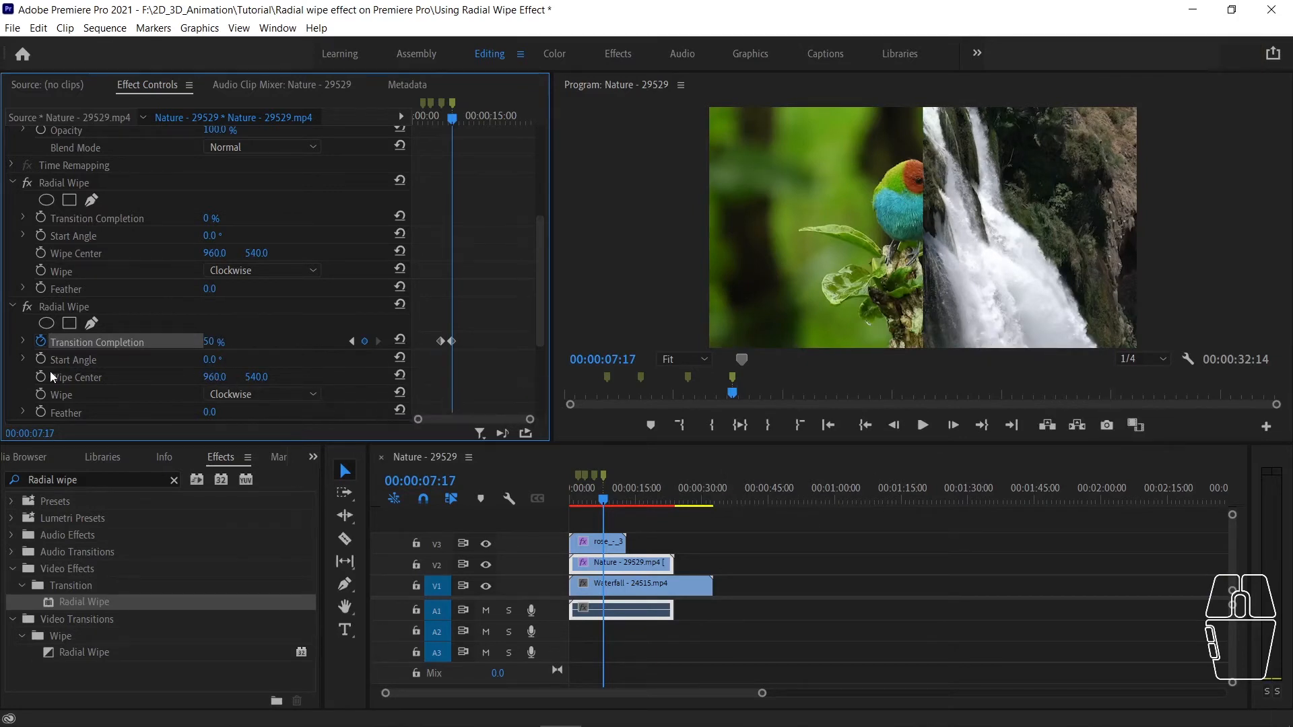
Set the second Radial Wipe's Start Angle to 90°
click(212, 358)
text(90)
key(Return)
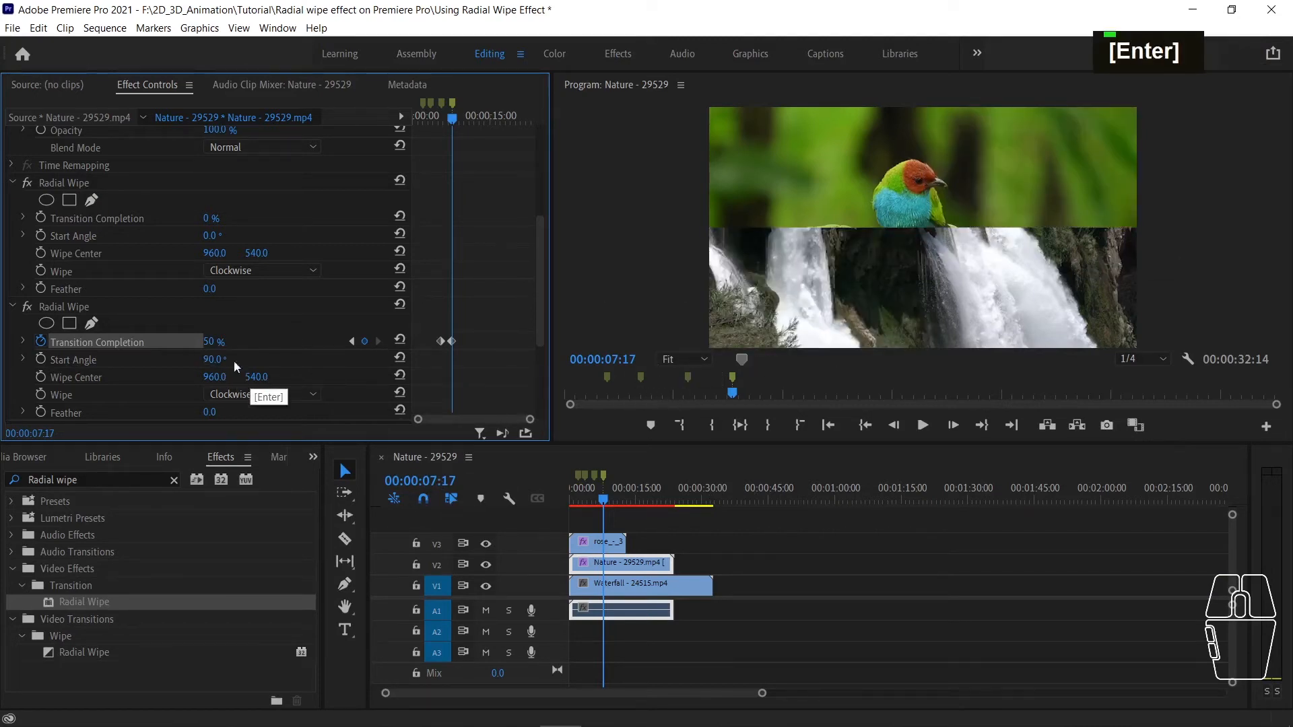
Keyframe the first Radial Wipe's Transition Completion at 0 % on the third marker and 50 % on the fourth marker
click(688, 384)
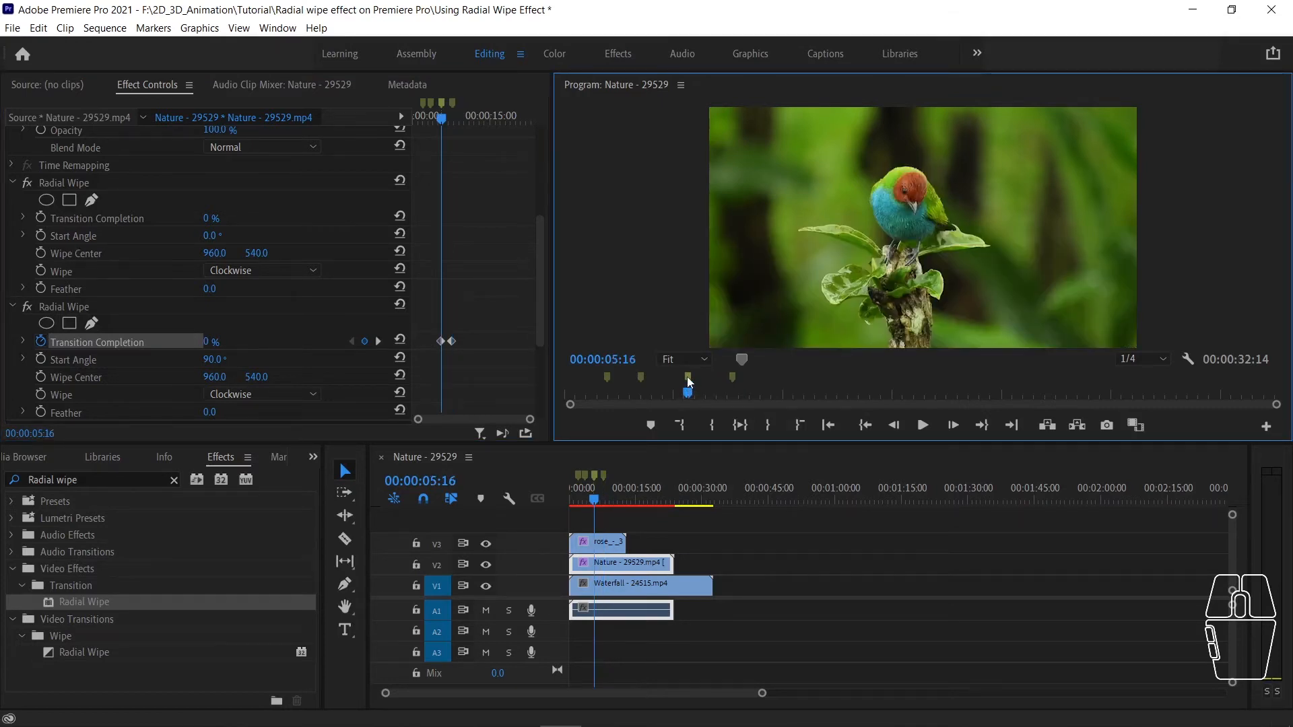
click(40, 218)
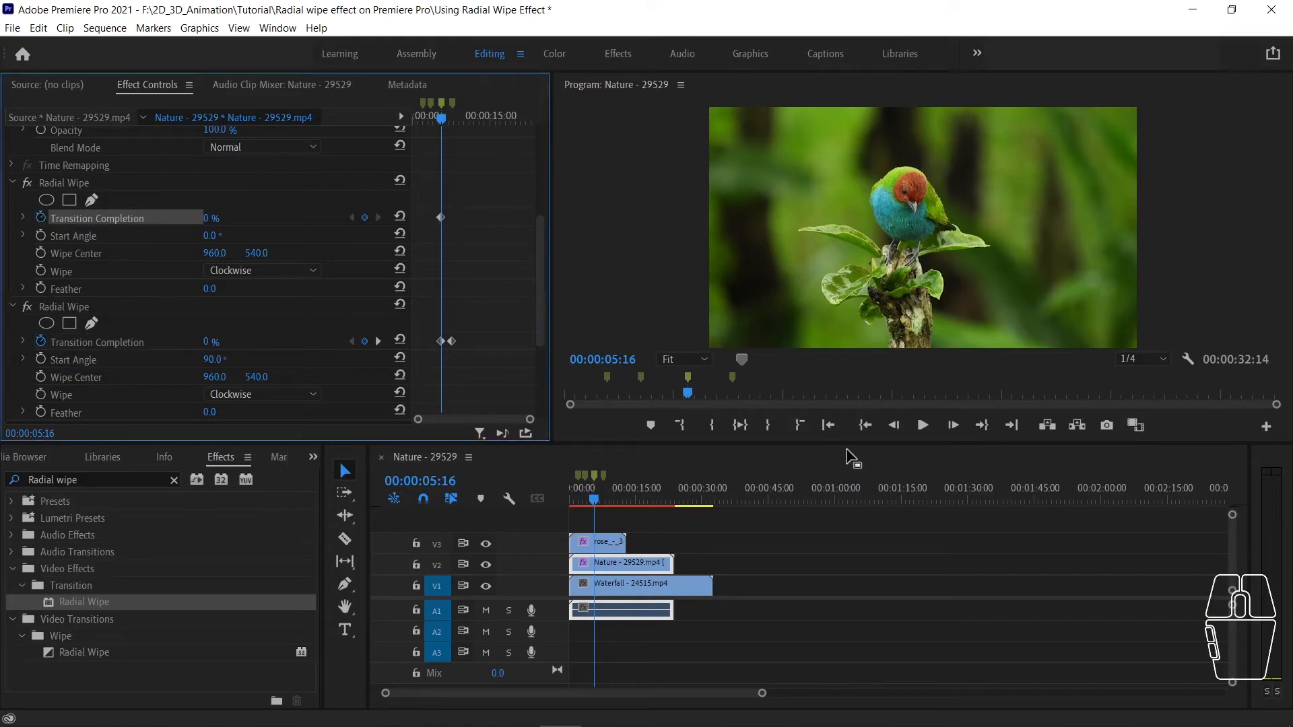
click(734, 377)
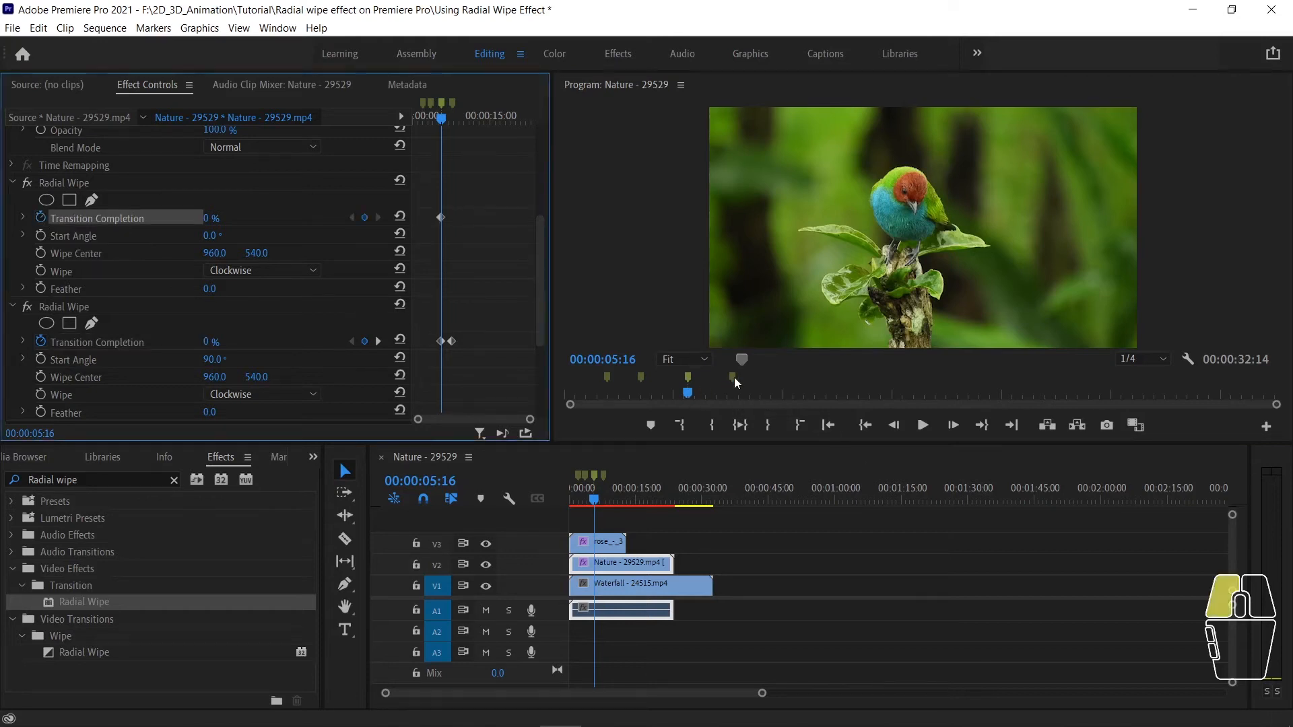
click(210, 218)
text(50)
key(Return)
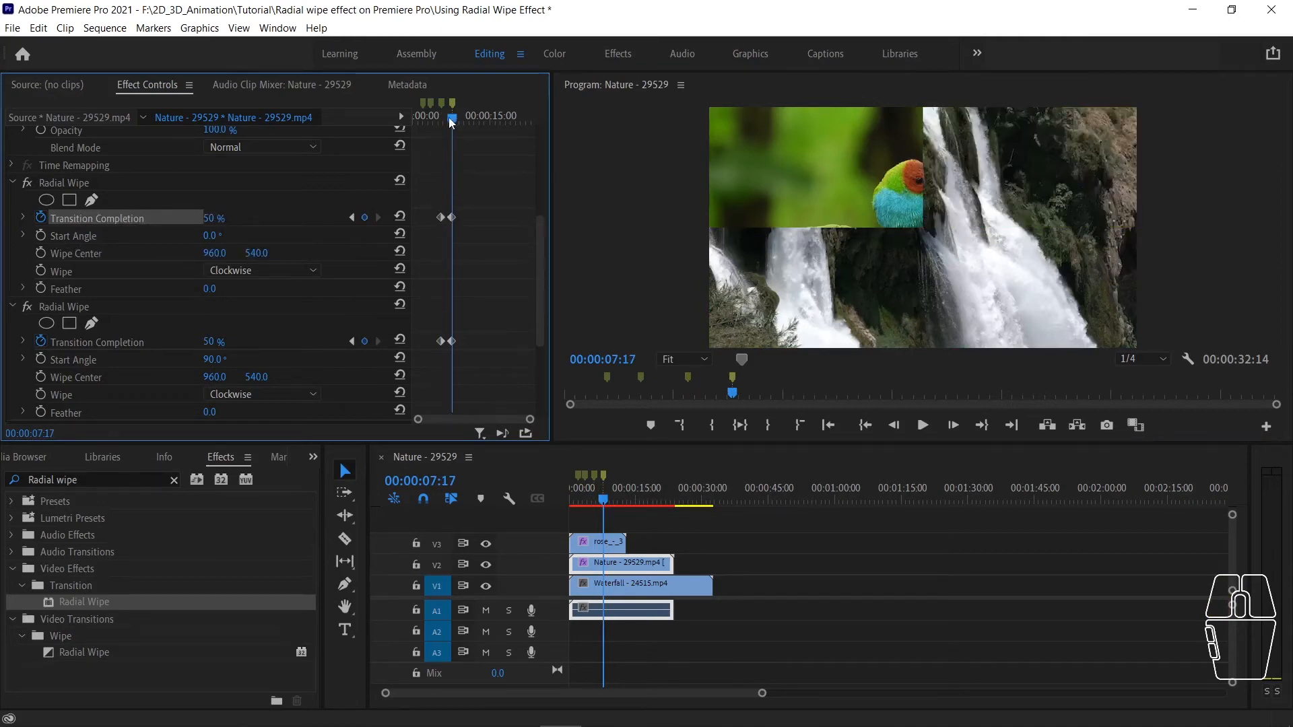
Scrub the playhead back across the third marker to preview the double radial wipe on the bird clip
drag(448, 117, 438, 124)
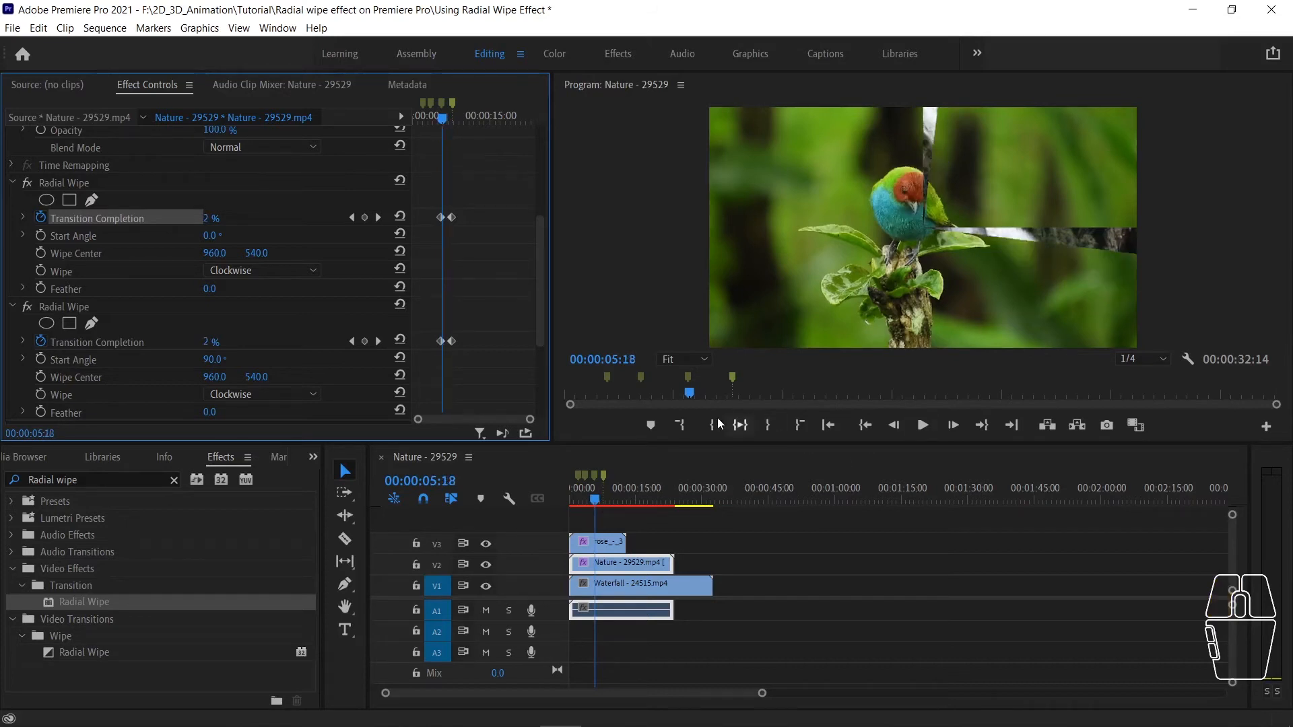
drag(609, 502, 597, 502)
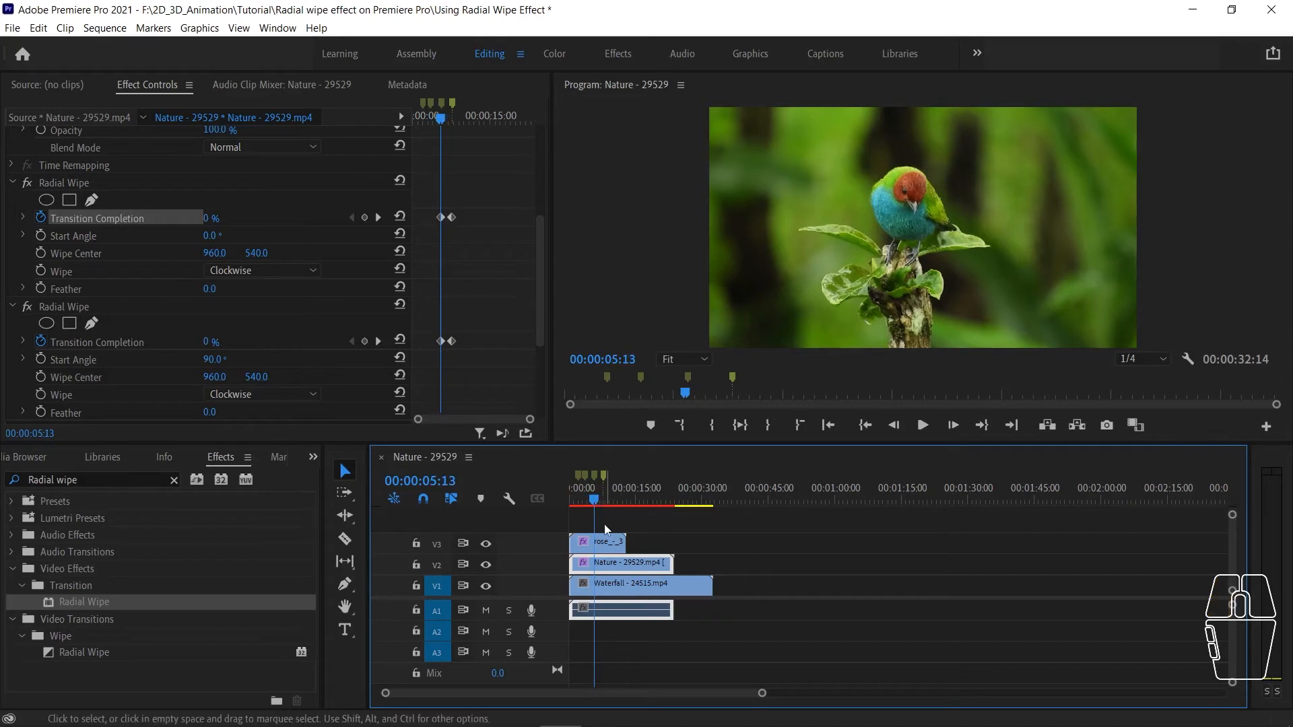
key(alt)
scroll(603, 530, up, 13)
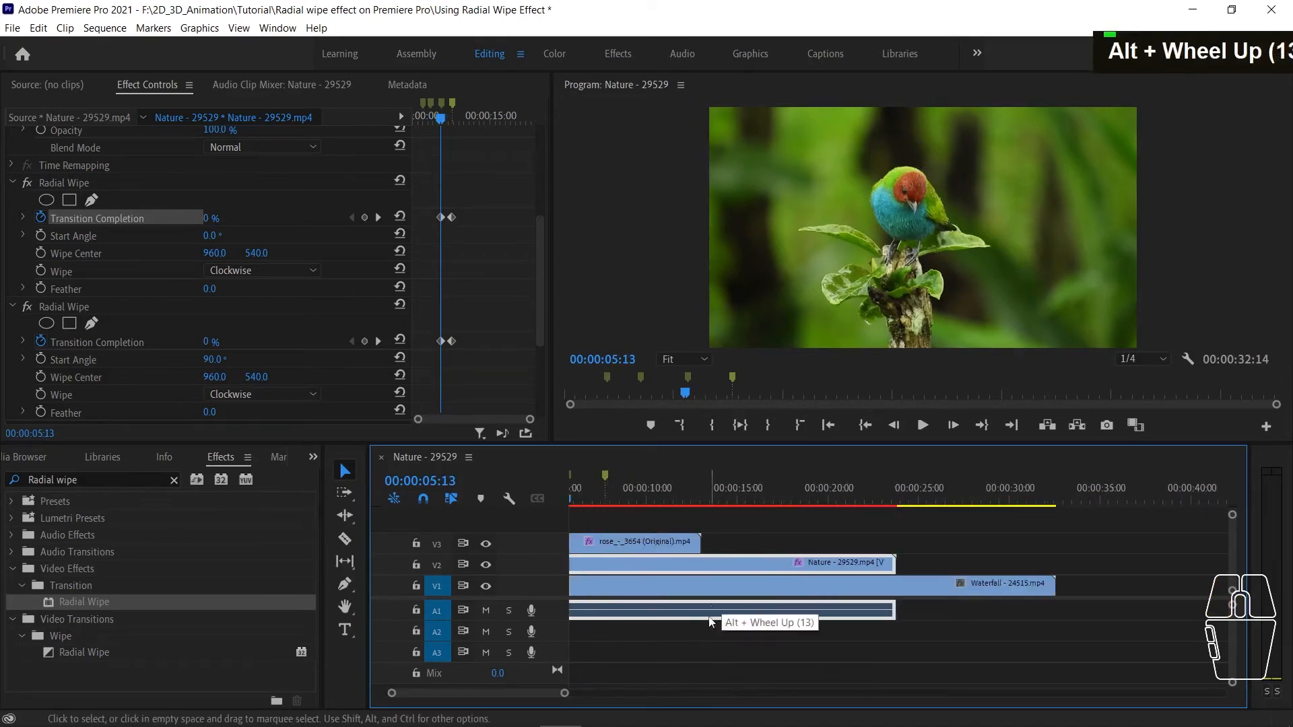
drag(536, 694, 529, 694)
Keyframe the first Radial Wipe's Start Angle at 270° with the playhead at 00:00:05:19
drag(671, 499, 677, 501)
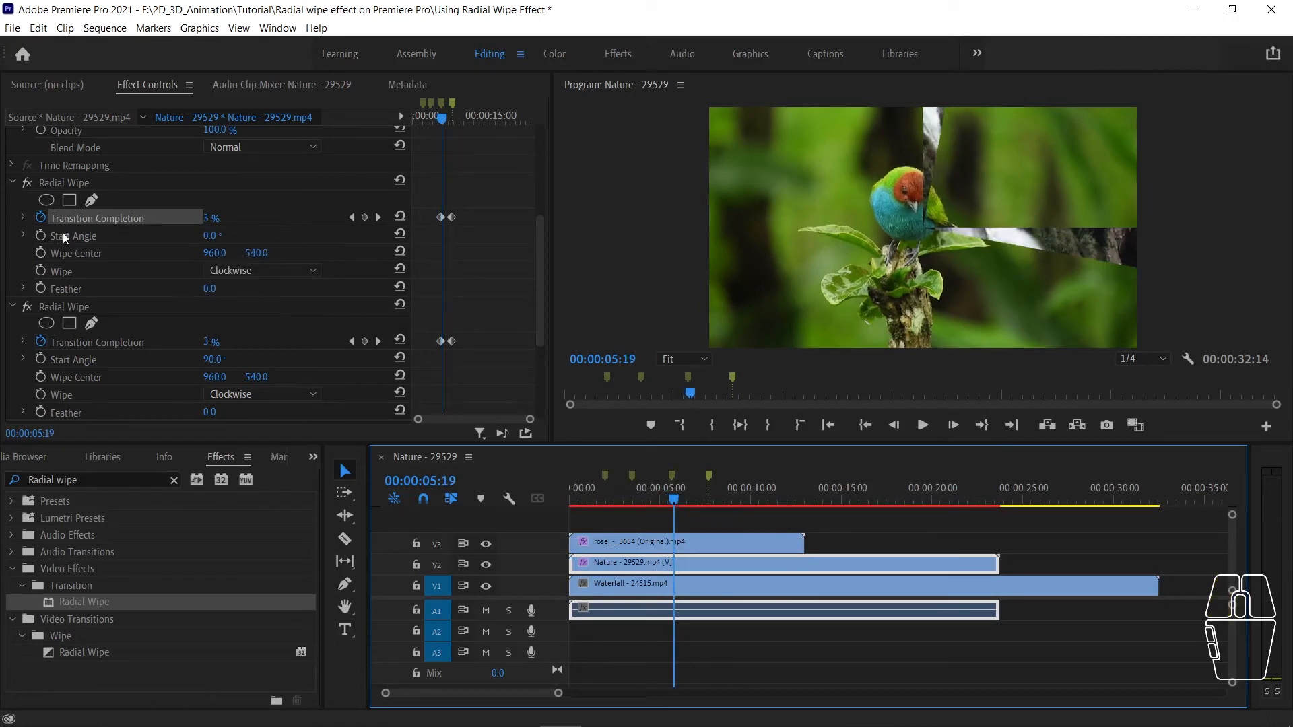
click(40, 235)
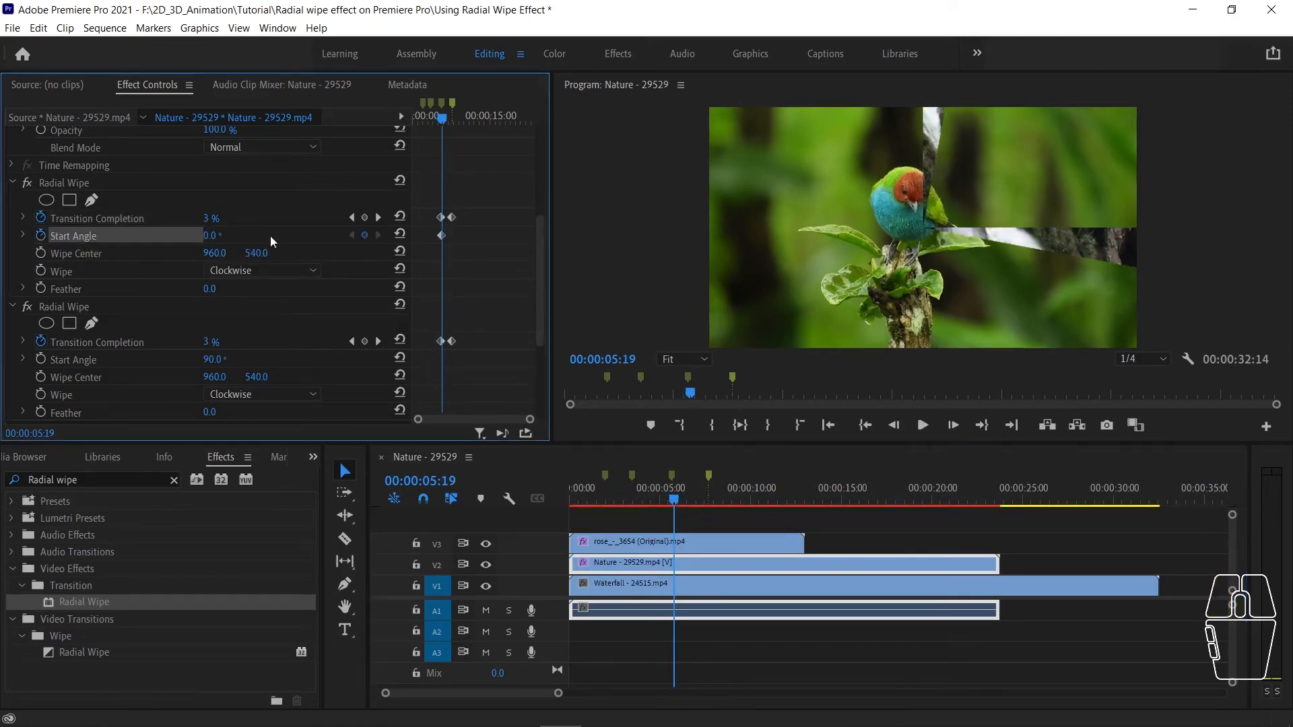
click(209, 234)
text(270)
key(Return)
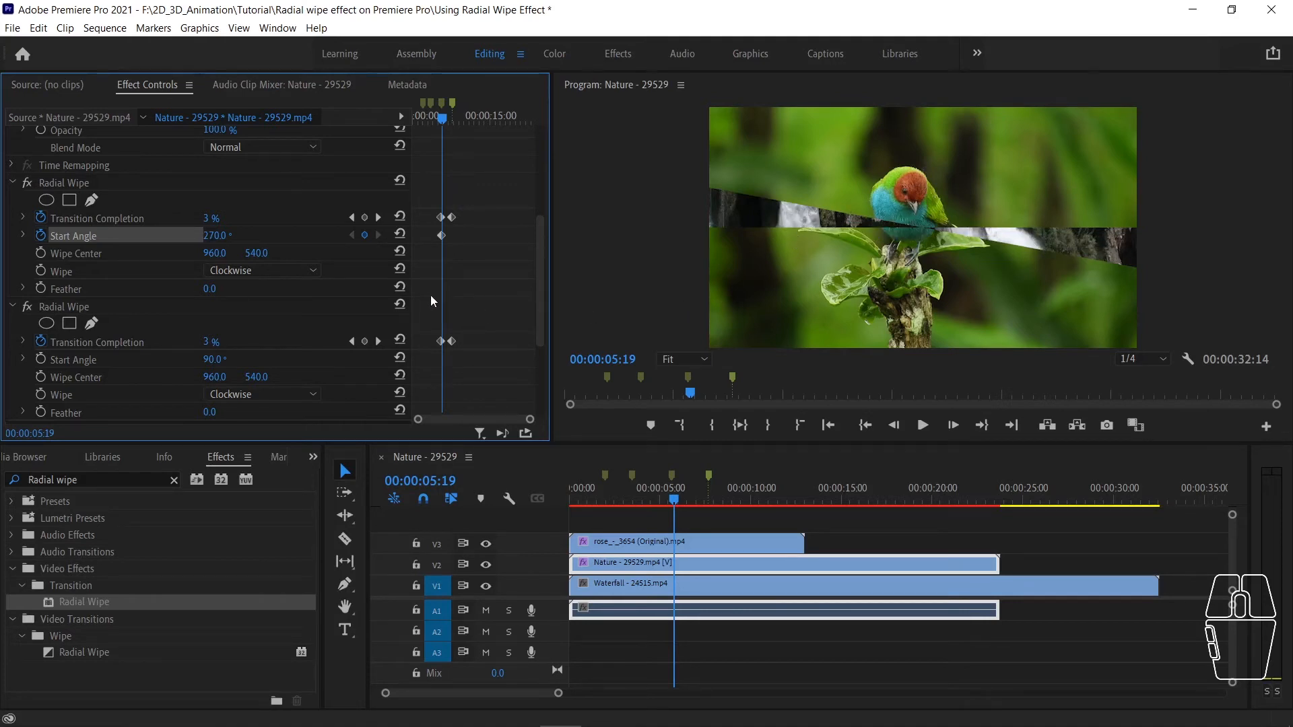
Play the double radial wipe from the bird to the waterfall, starting before the third marker at 00:00:03:24
drag(667, 501, 641, 500)
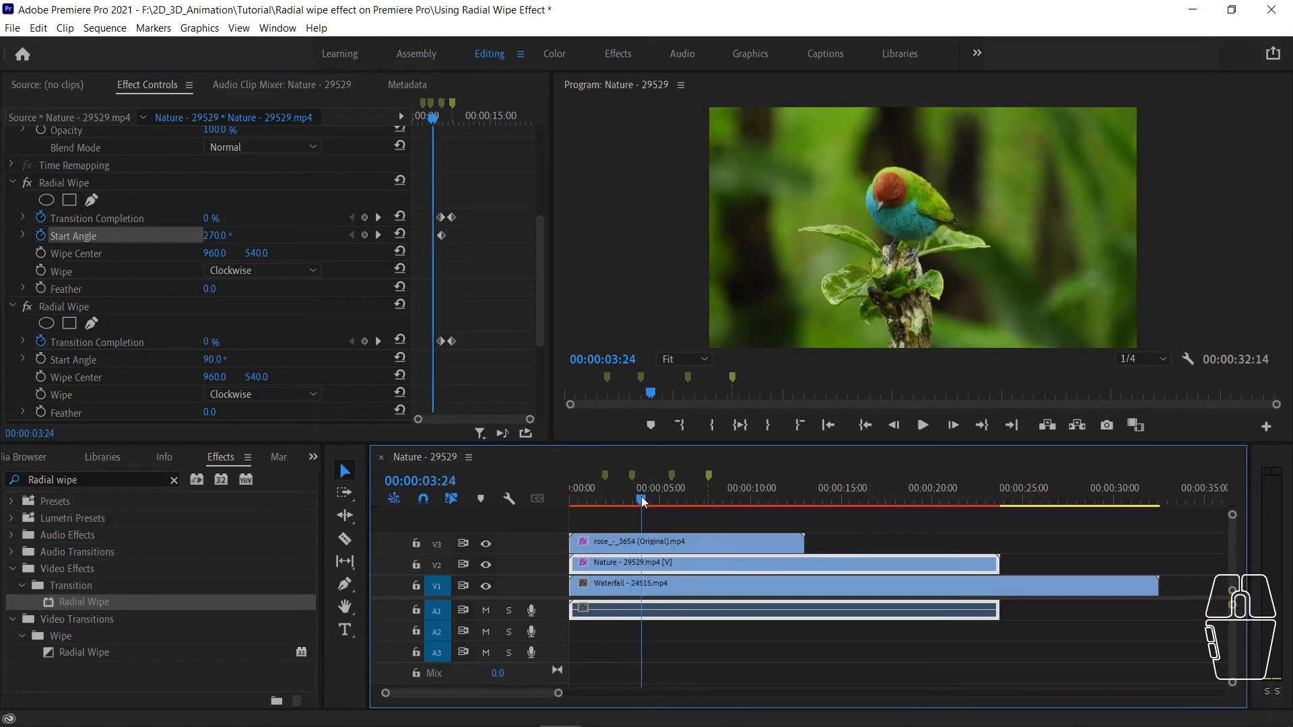
key(space)
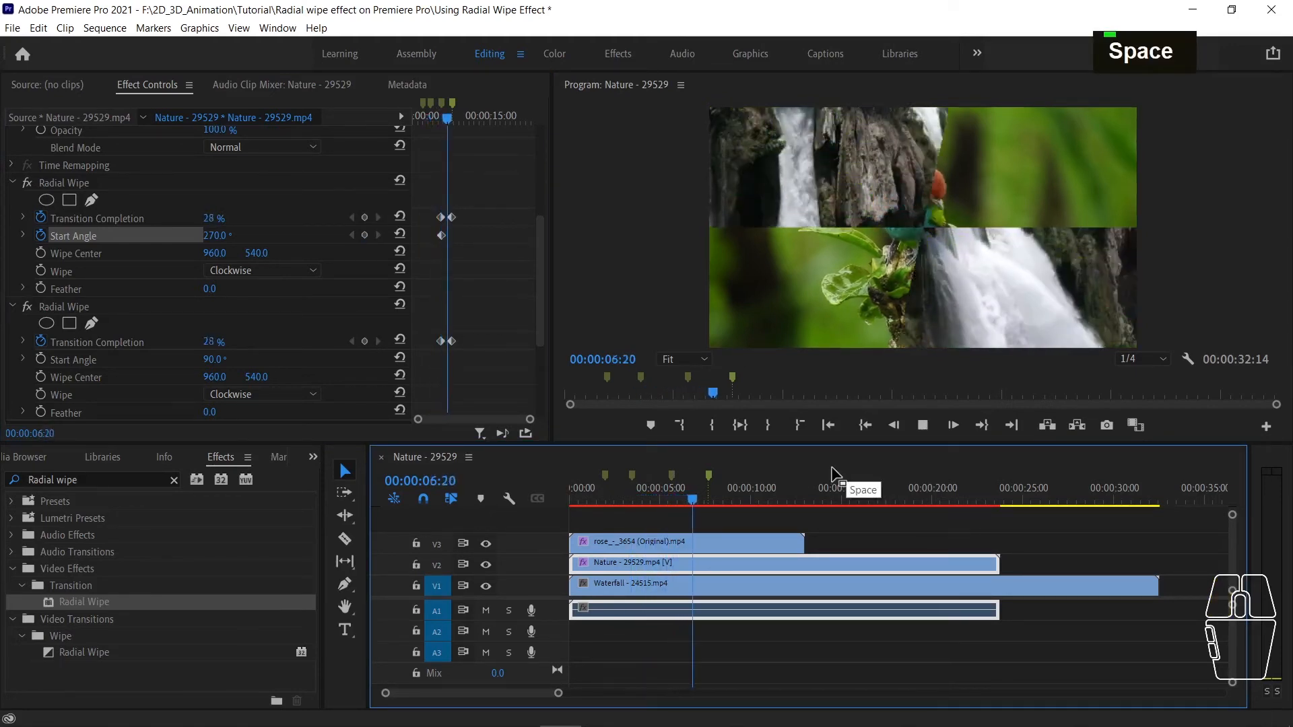
key(space)
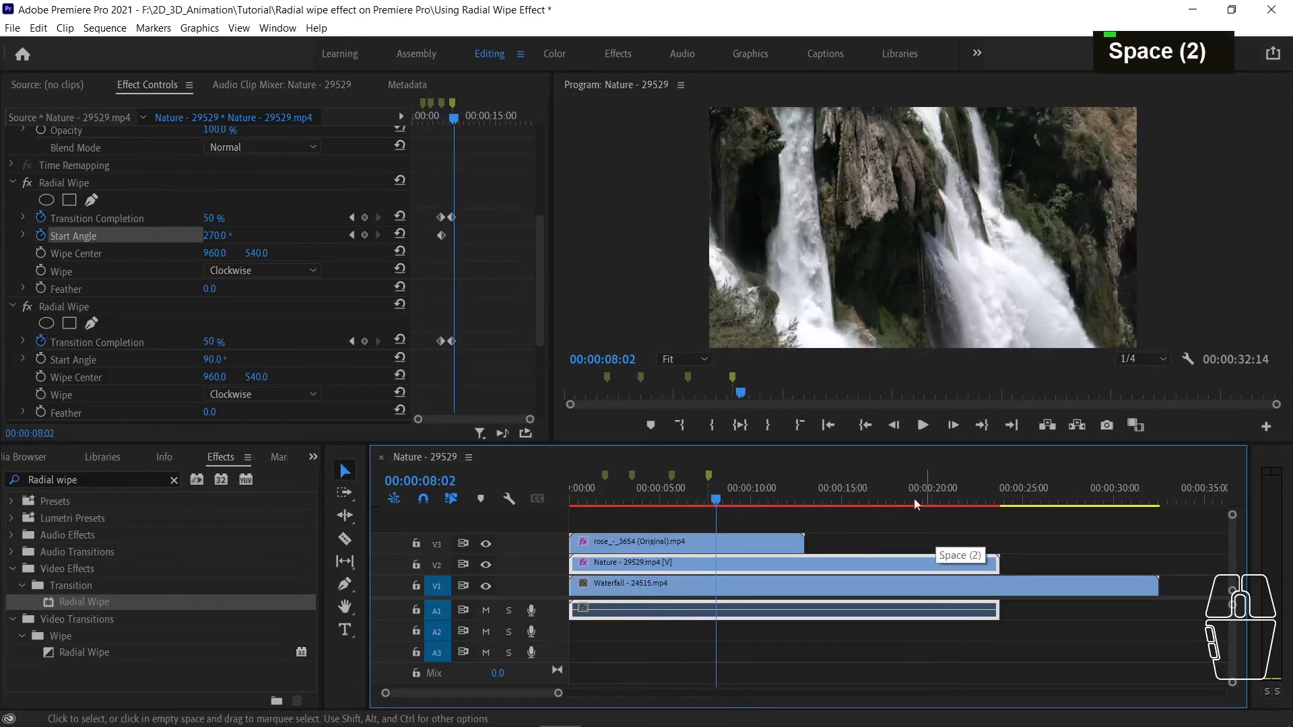
Move the ending Transition Completion keyframes of both Radial Wipes earlier, to about 6.5 seconds, shortening the bird-to-waterfall wipe
drag(481, 187, 448, 372)
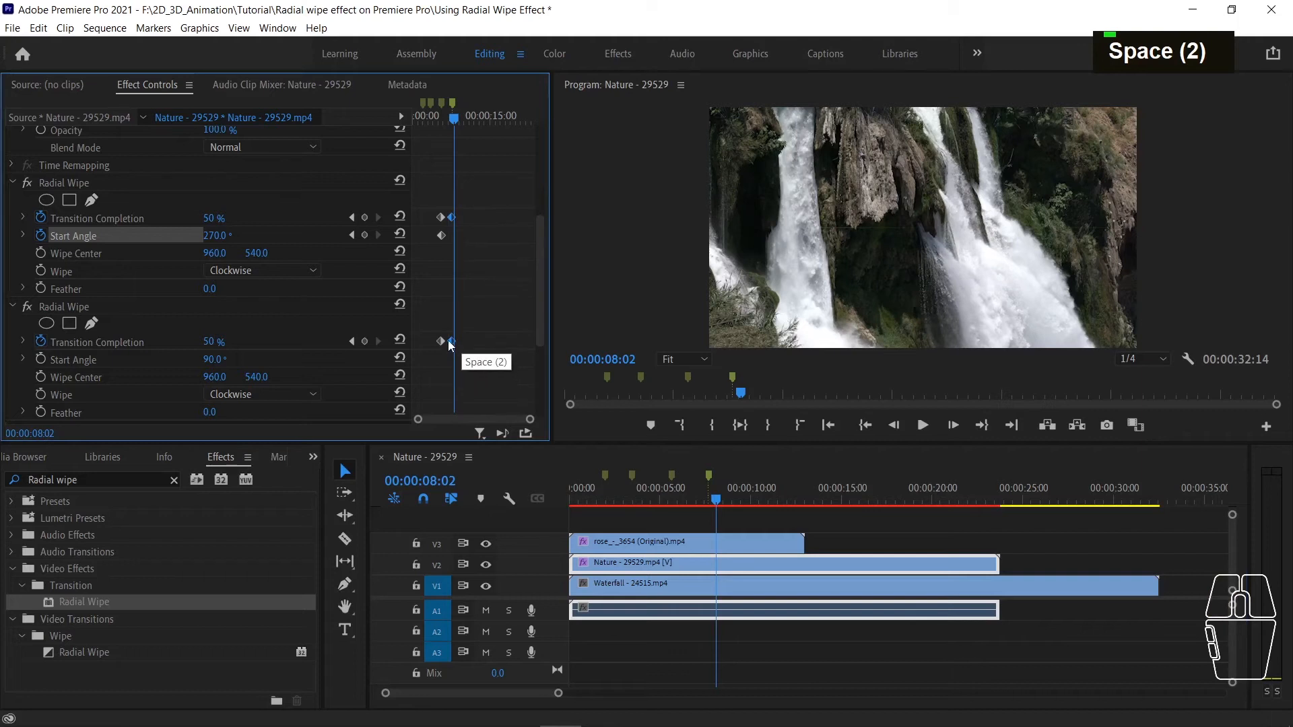
scroll(450, 344, up, 4)
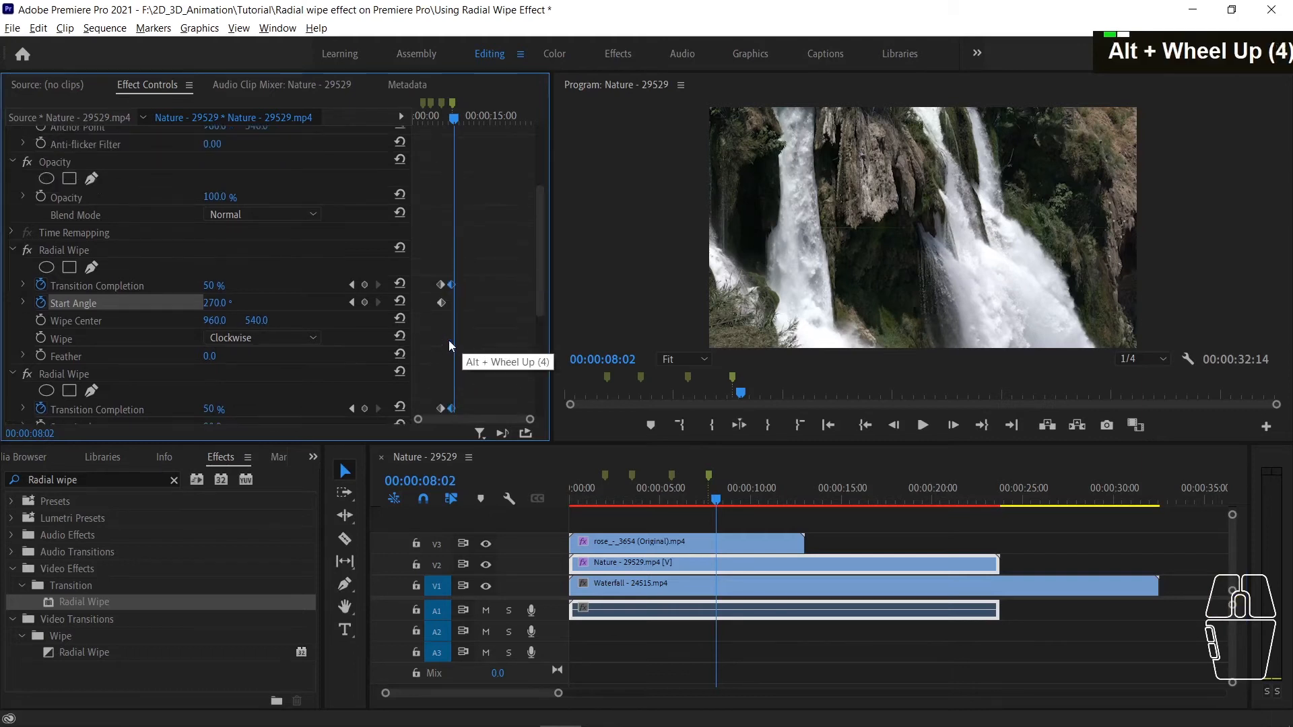
scroll(450, 344, down, 4)
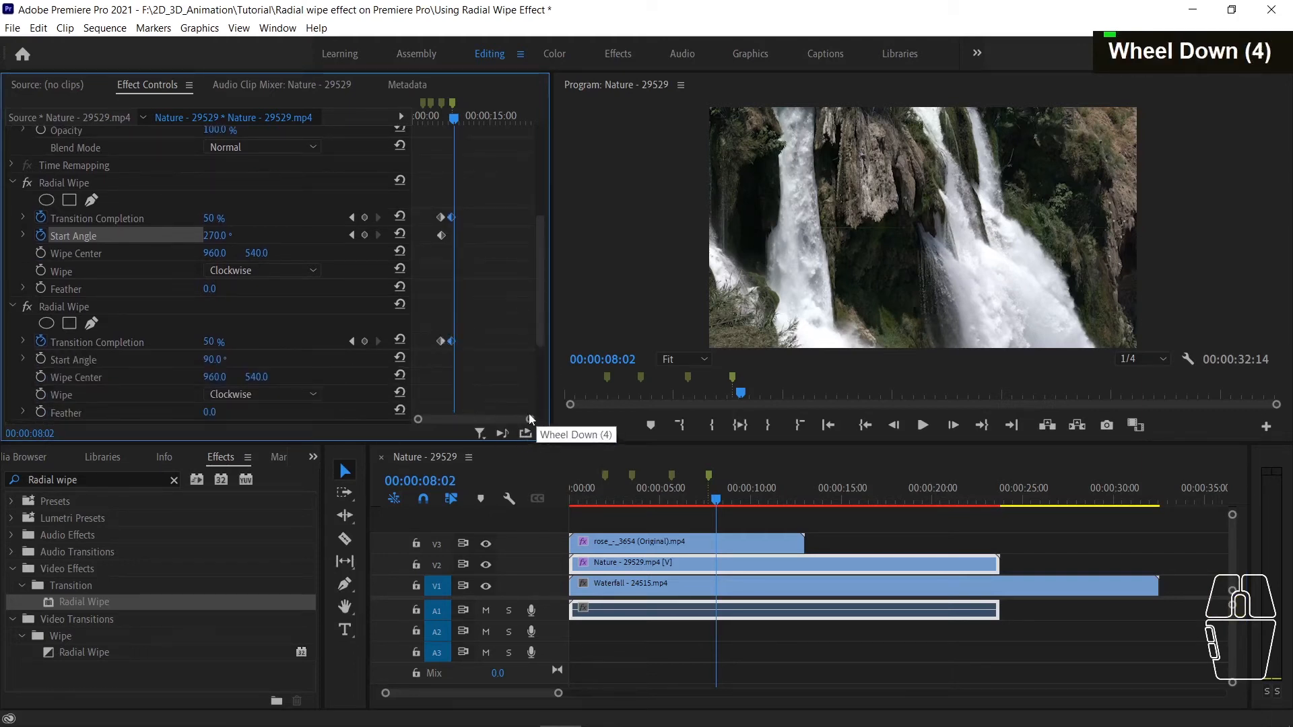
drag(530, 419, 459, 421)
drag(411, 260, 328, 269)
mouse_move(398, 415)
mouse_down()
mouse_move(418, 420)
mouse_move(402, 421)
mouse_up()
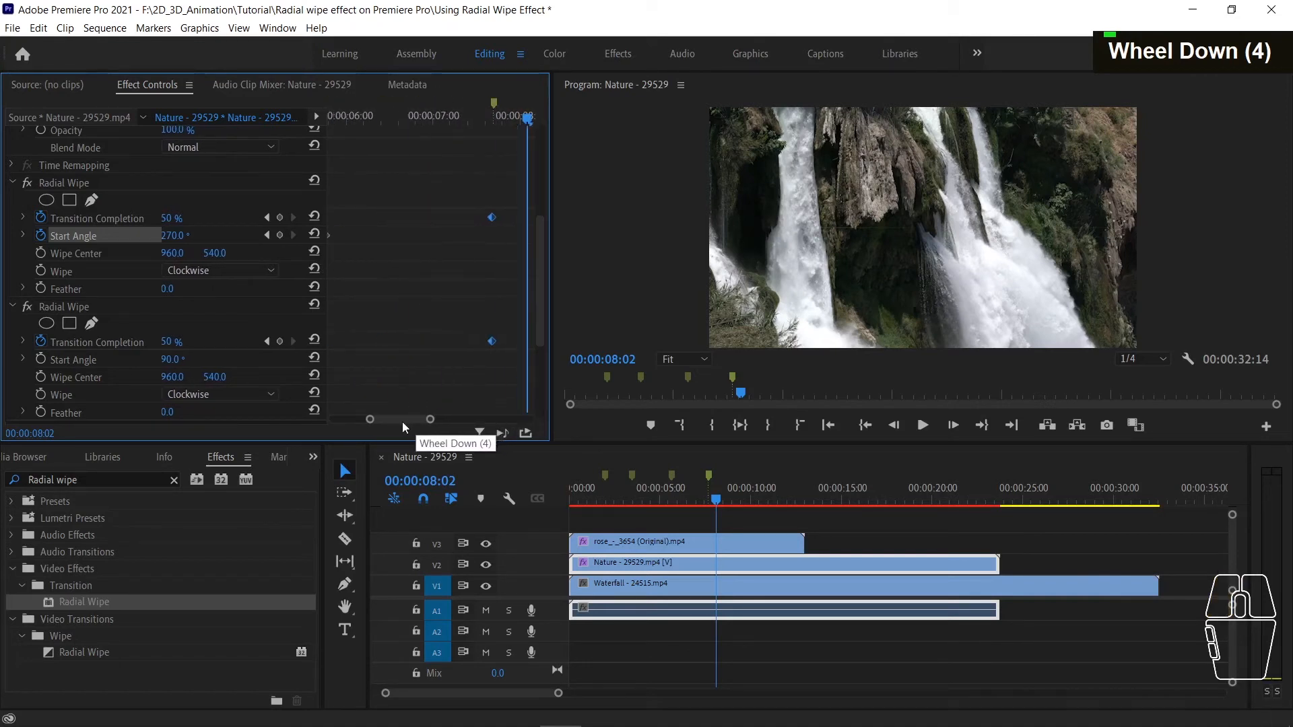
drag(490, 346, 399, 347)
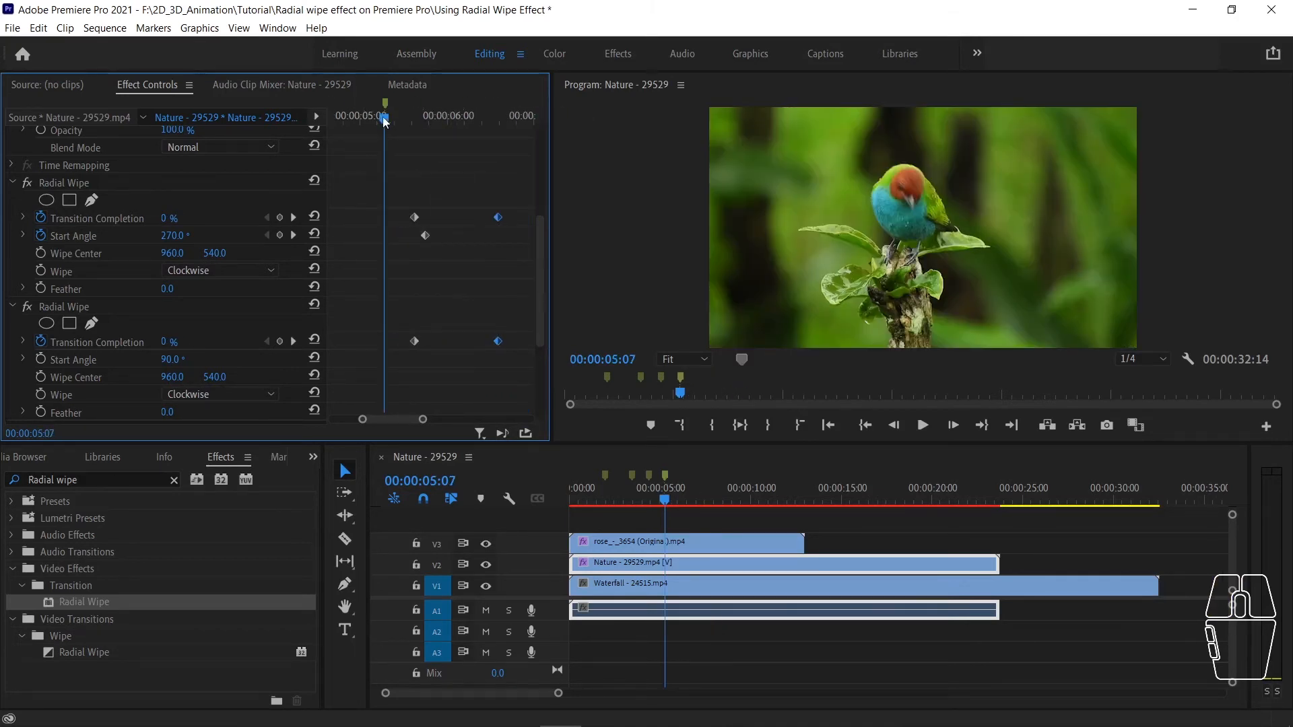
Play the retimed wipe on the bird clip from 00:00:05:07 and move the playhead on to 00:00:08:19
key(space)
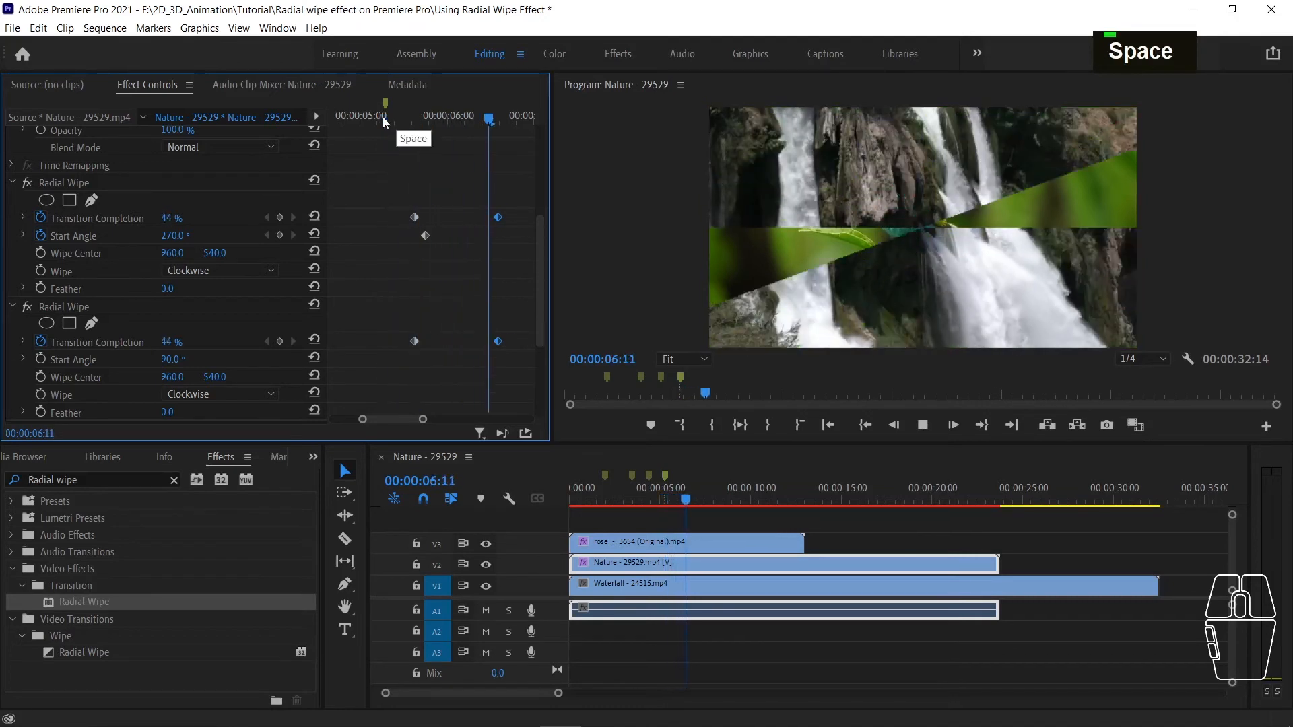
key(space)
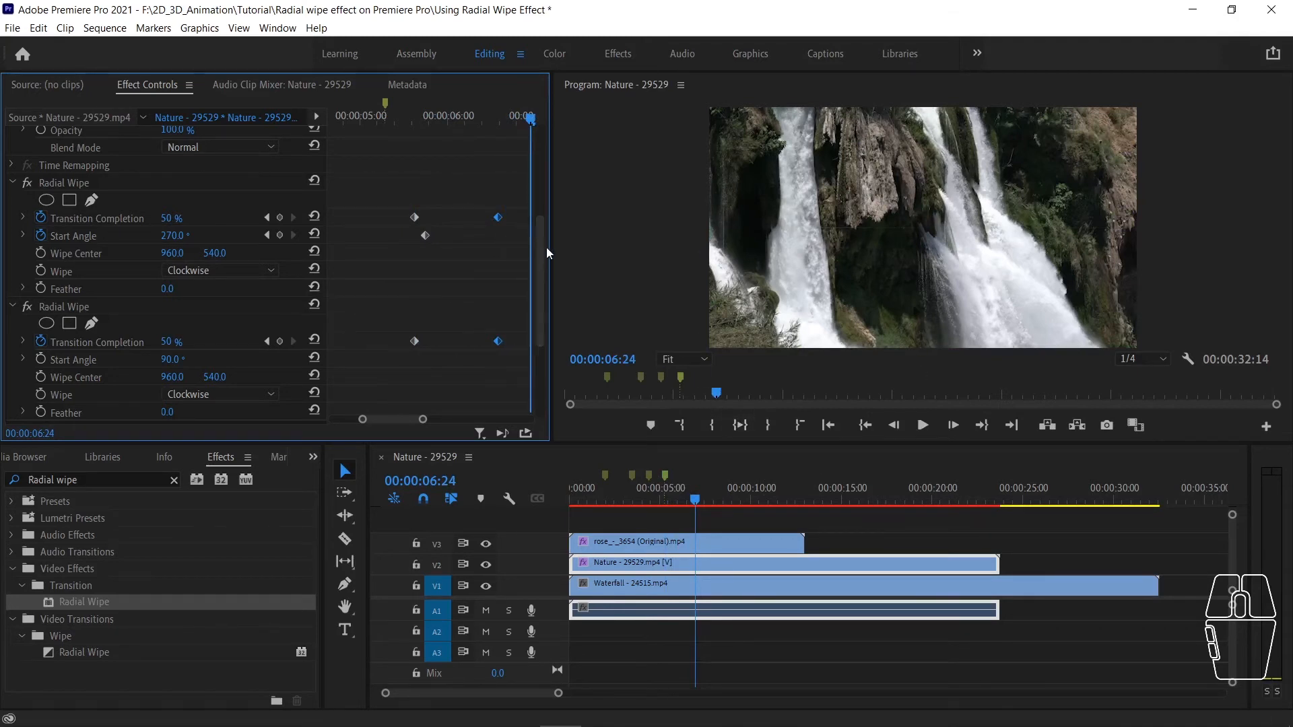
click(725, 500)
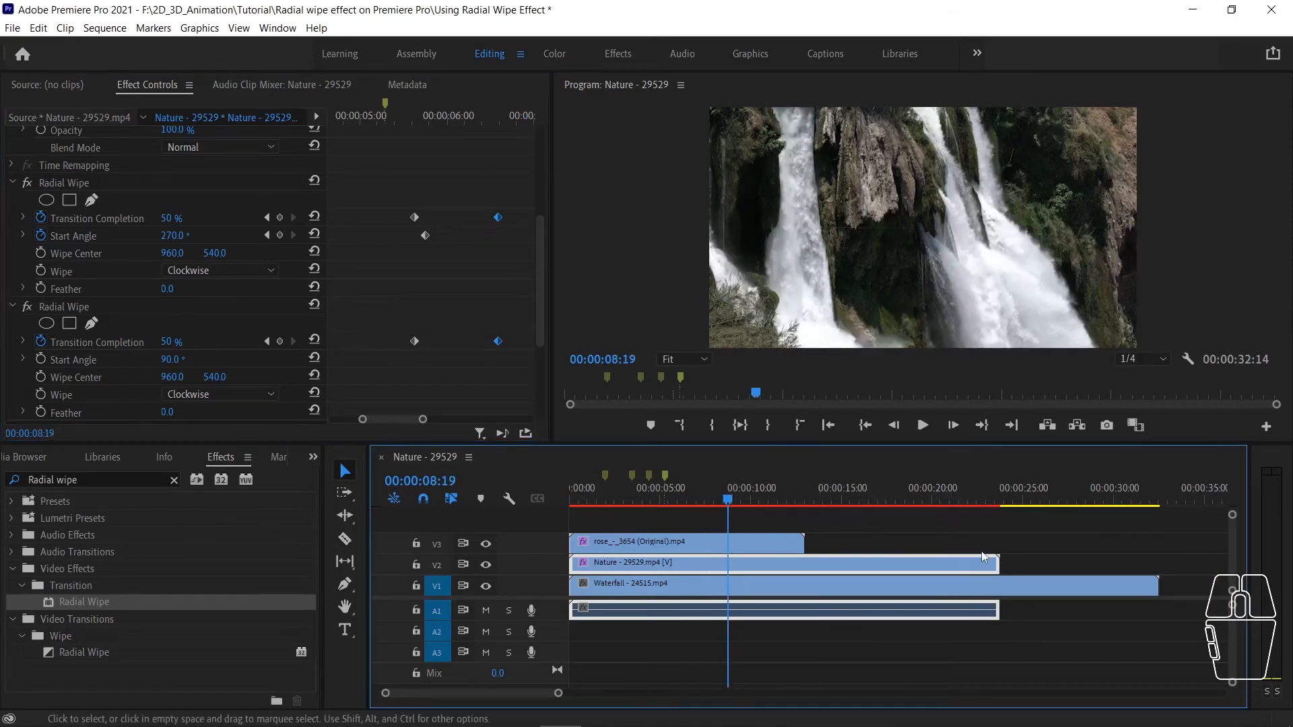
Import video.mp4 from the Downloaded Video folder and place it on track V1 beneath the waterfall clip, starting at 00:00:07:13
scroll(512, 296, down, 3)
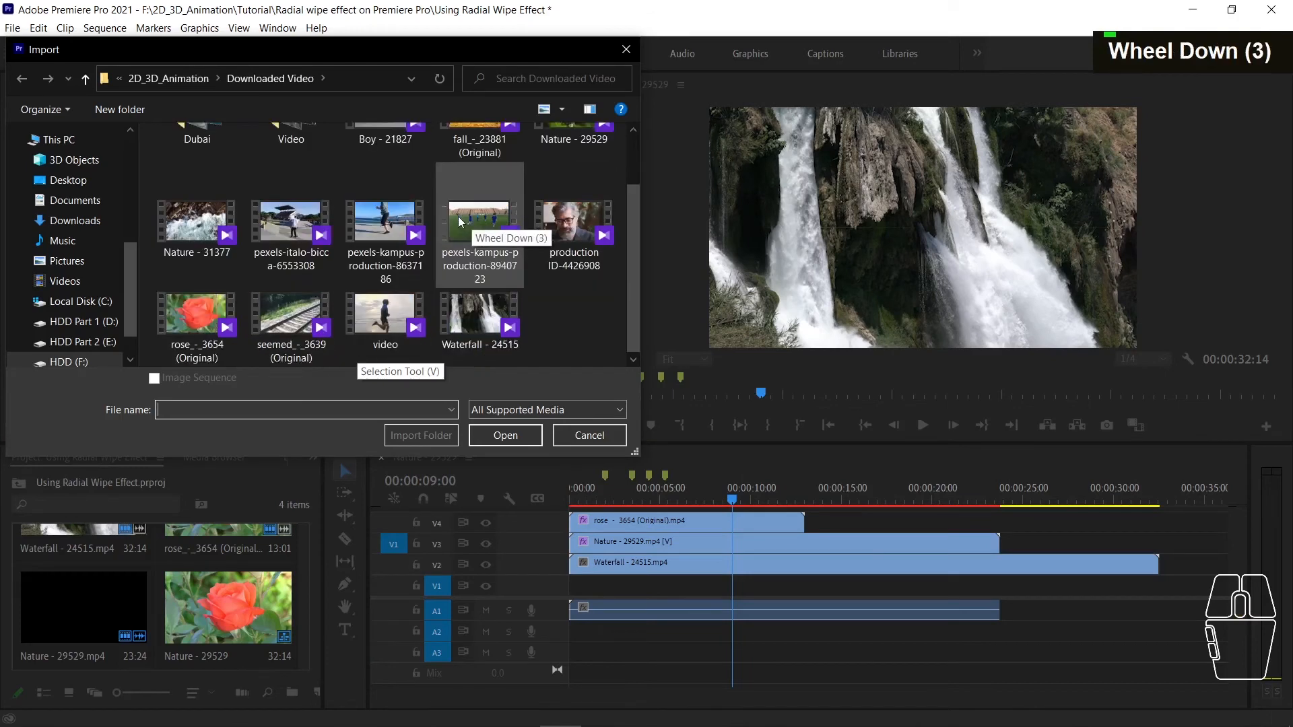
click(385, 313)
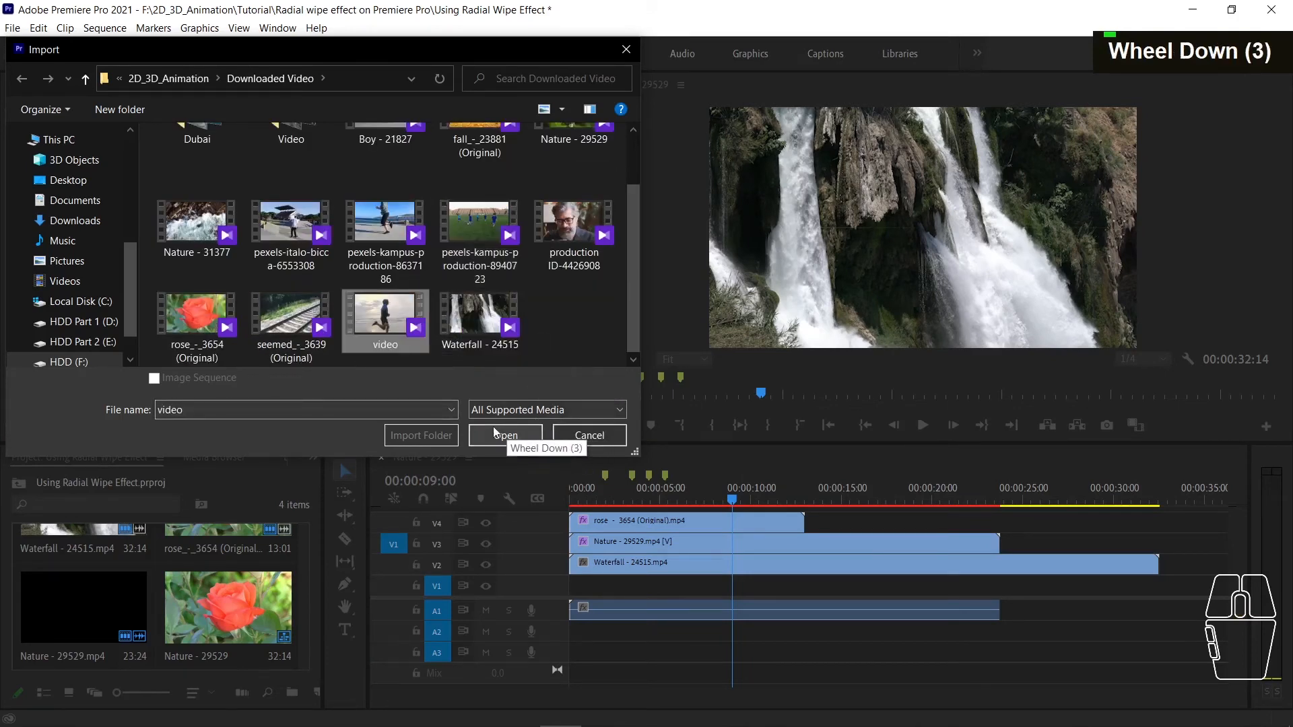
click(505, 435)
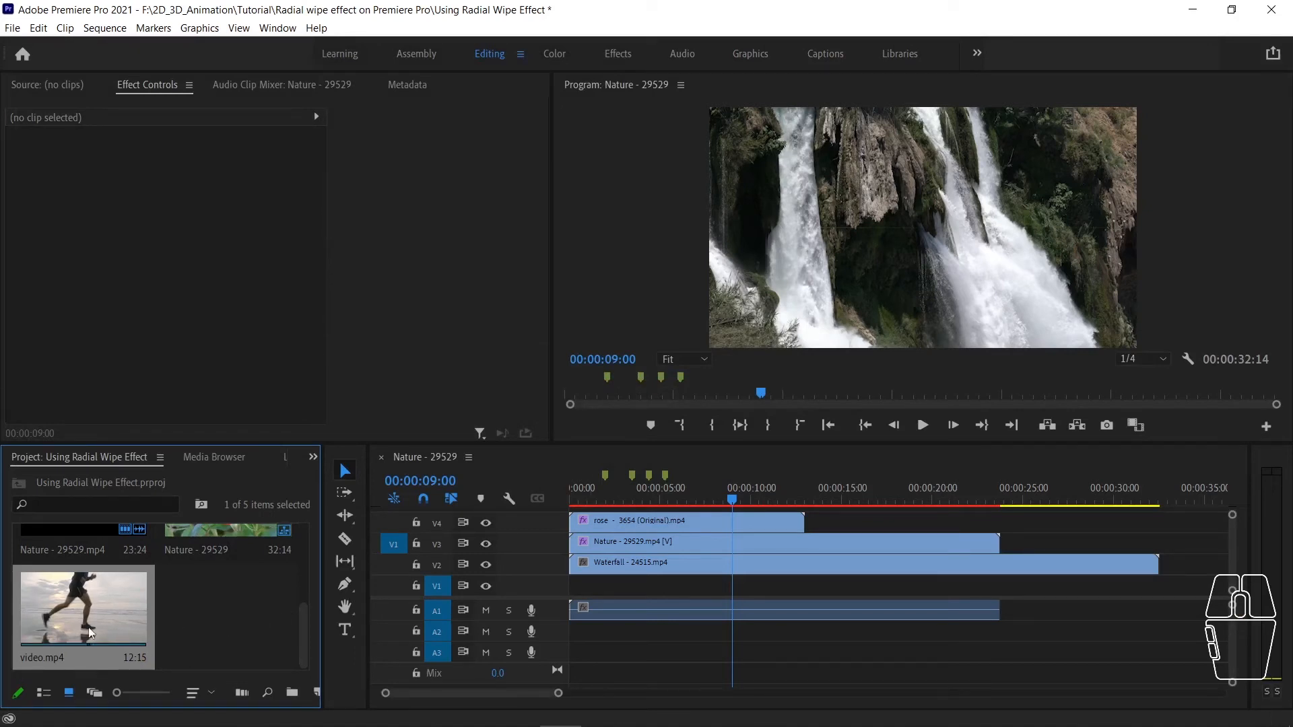
drag(89, 631, 707, 583)
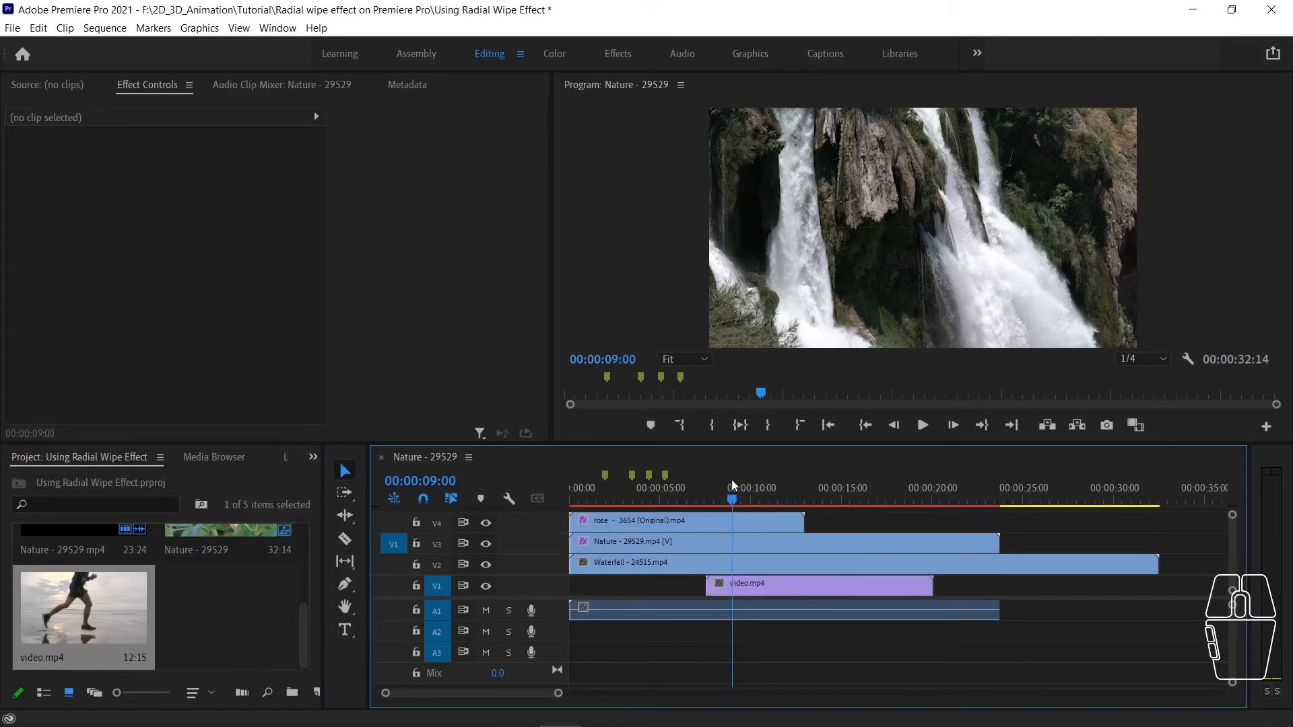
Add two sequence markers for the waterfall transition at 00:00:08:02 and 00:00:09:07
mouse_move(730, 504)
mouse_down()
mouse_move(695, 503)
mouse_move(713, 515)
mouse_up()
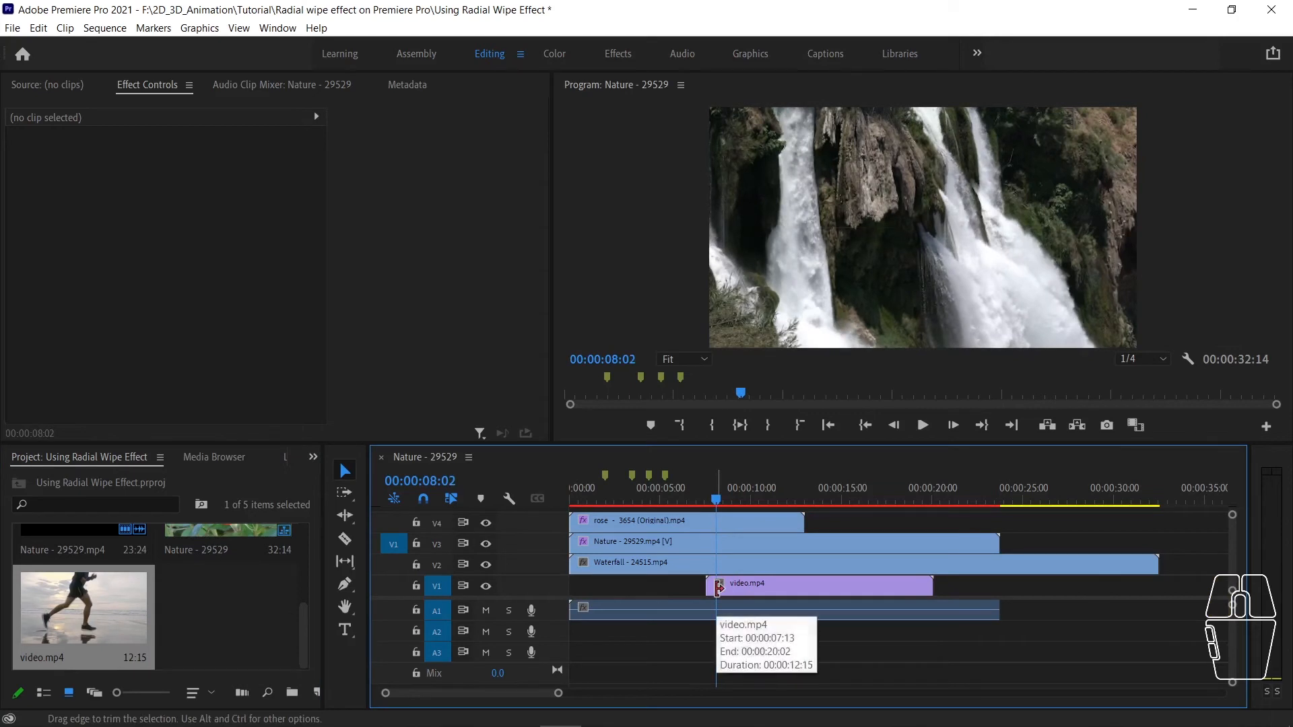
key(m)
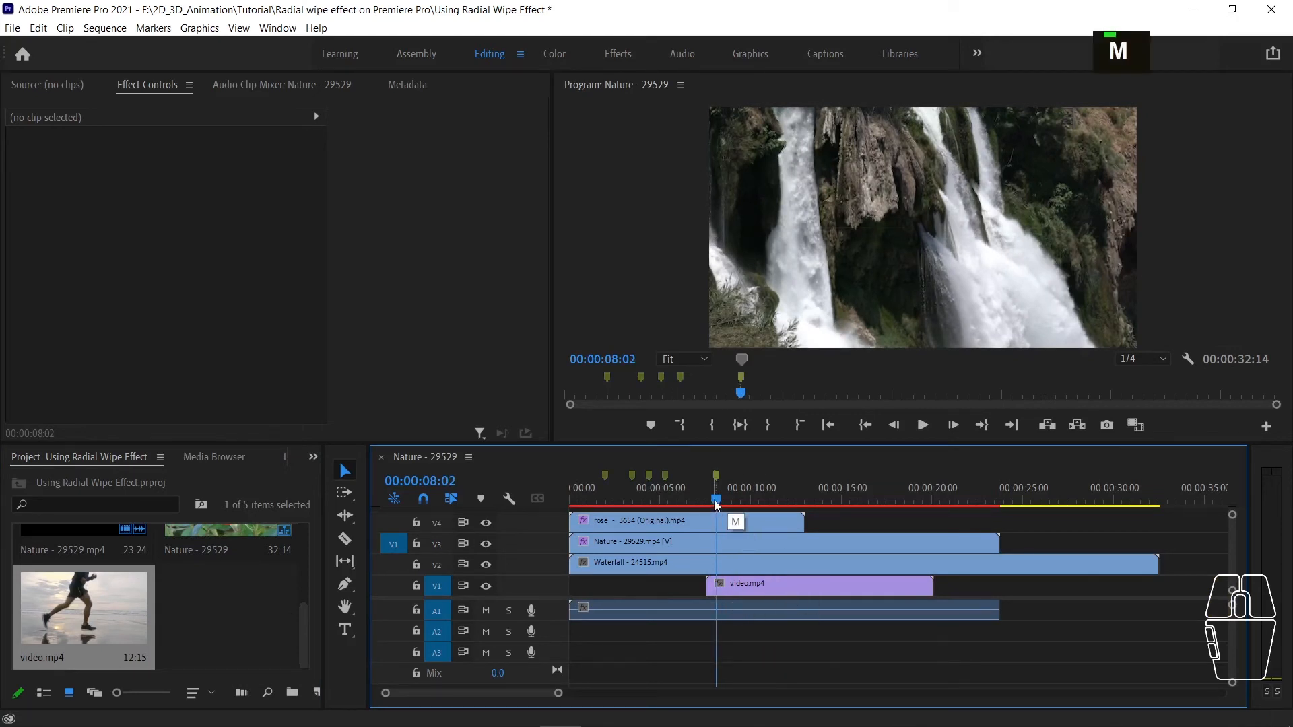
drag(718, 502, 741, 503)
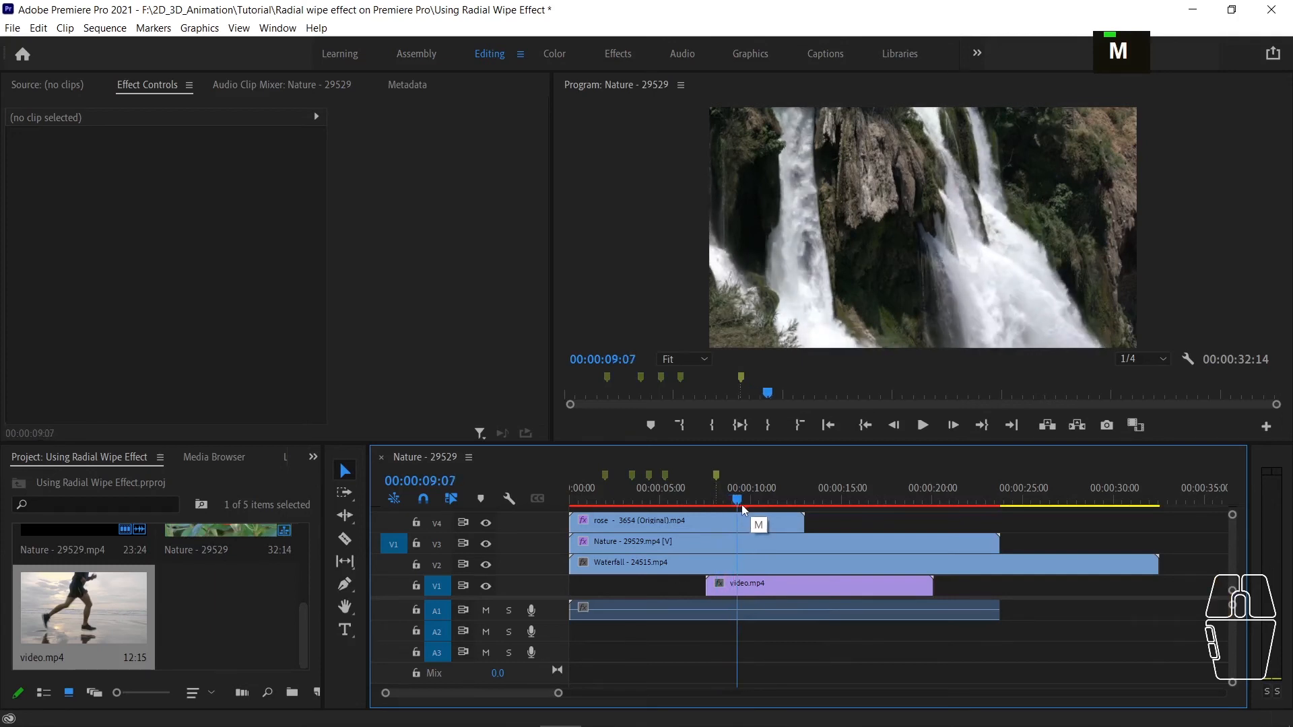
key(m)
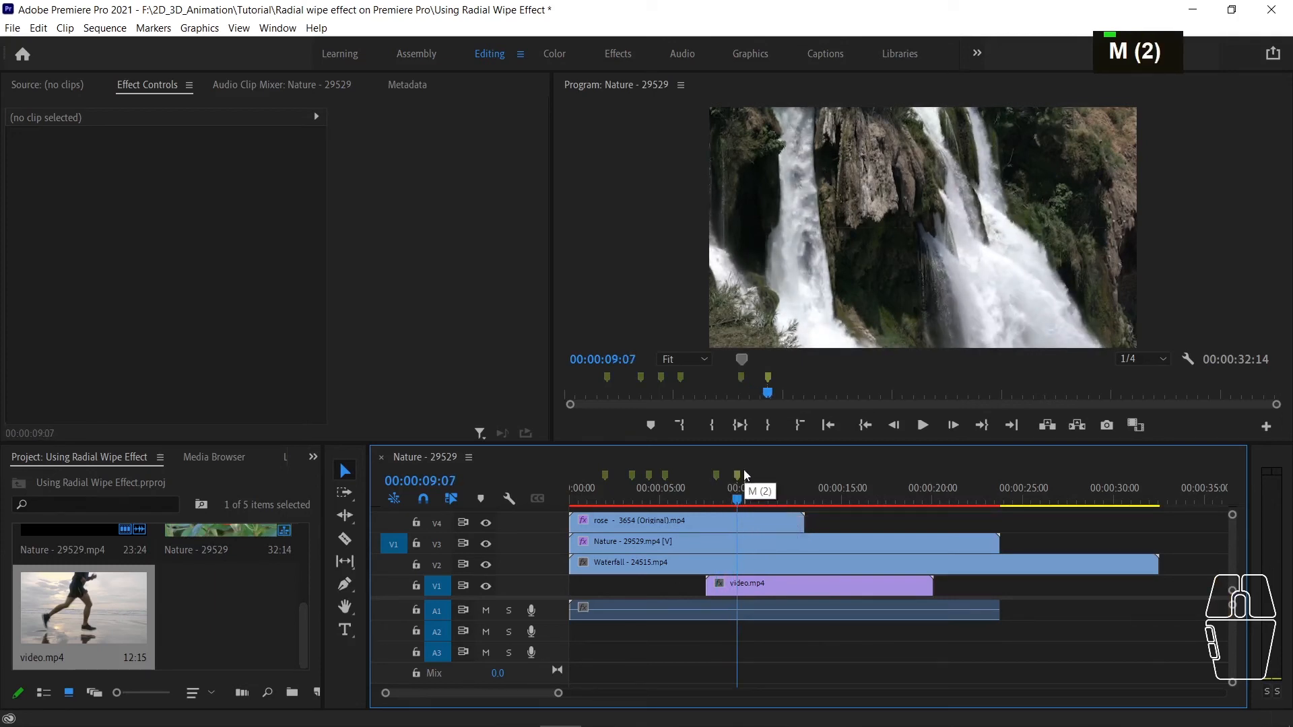
Save the project and apply the Radial Wipe video effect to the waterfall clip with the playhead on the 00:00:08:02 marker
click(716, 477)
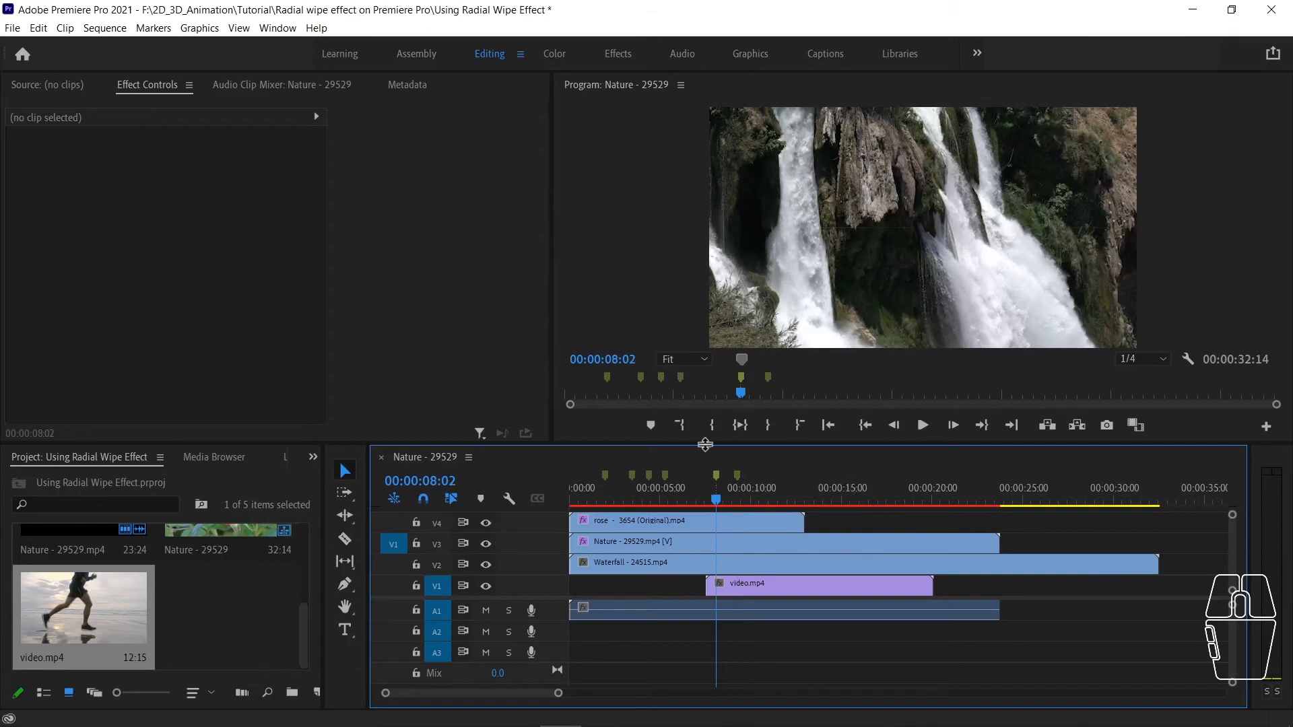
click(873, 567)
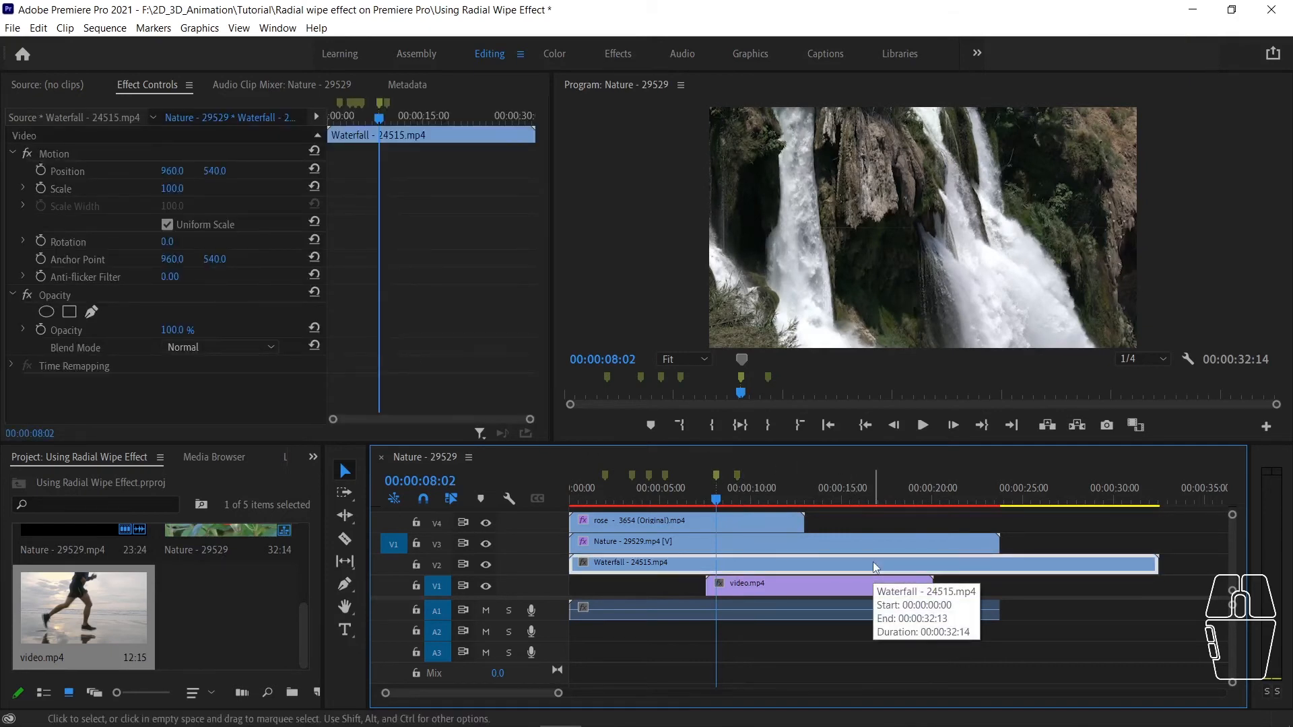
key(ctrl+s)
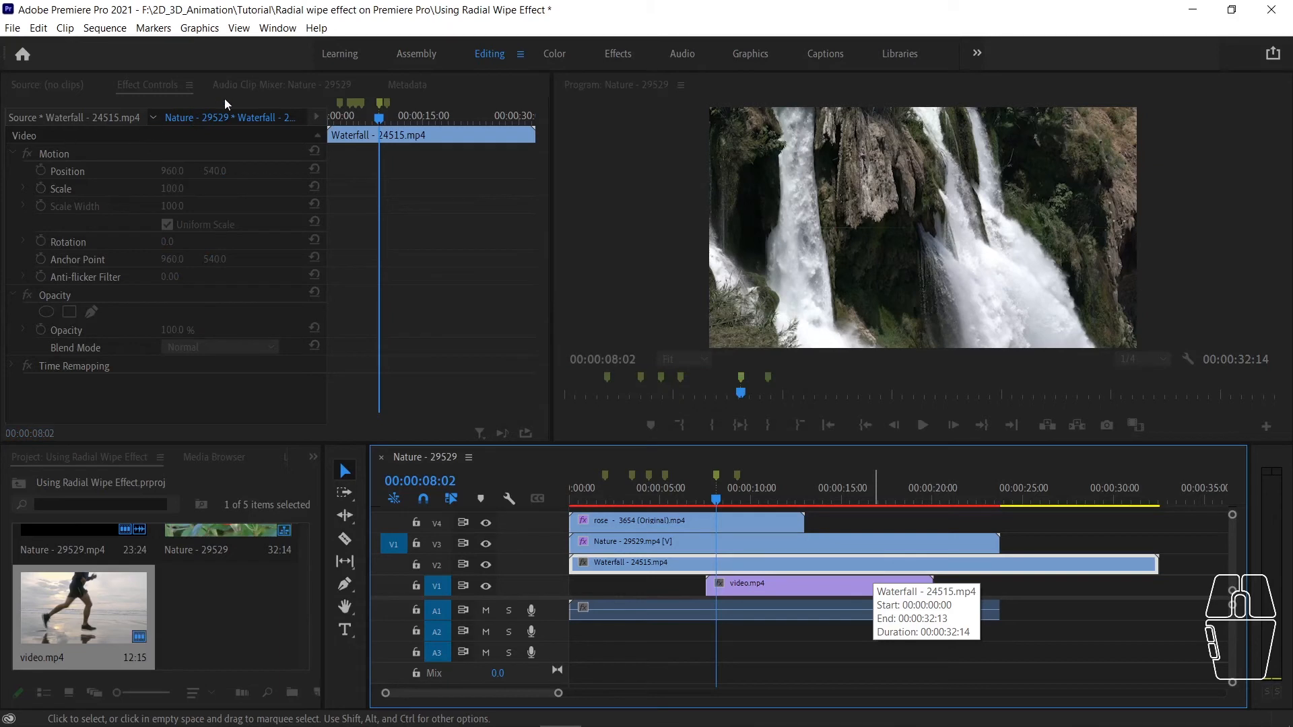
click(144, 87)
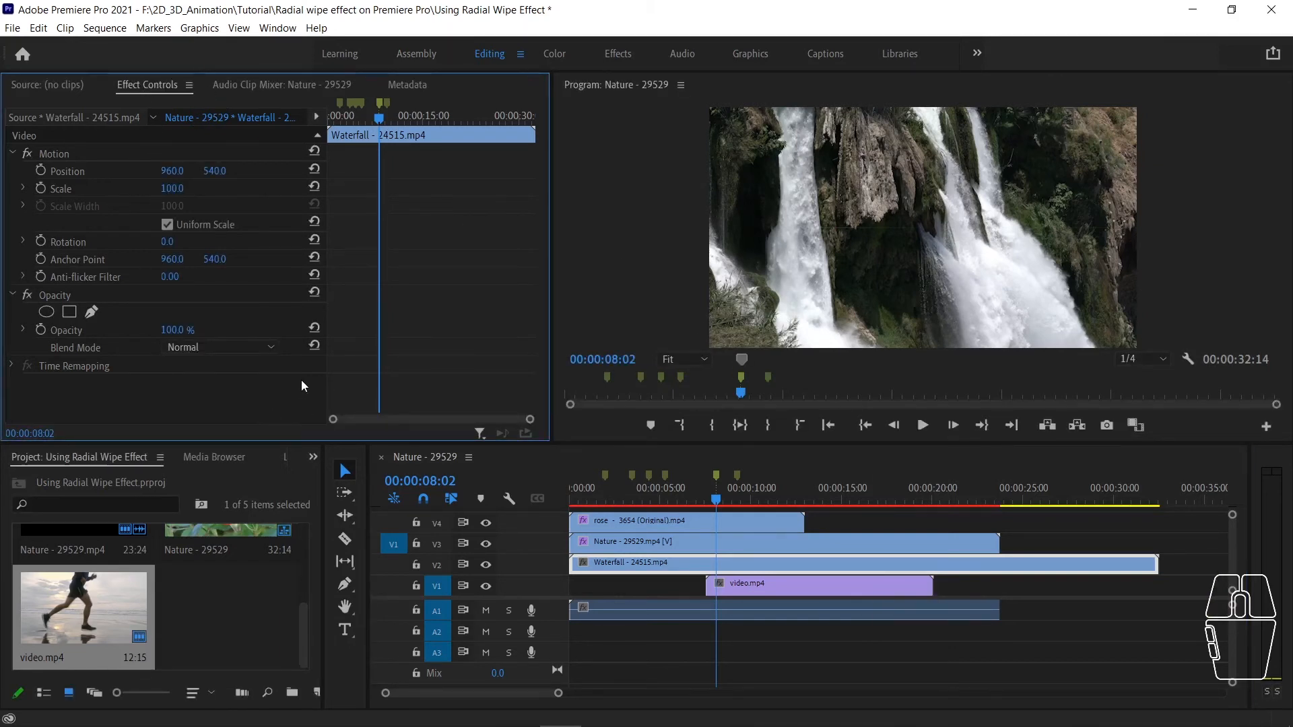
click(314, 457)
click(367, 558)
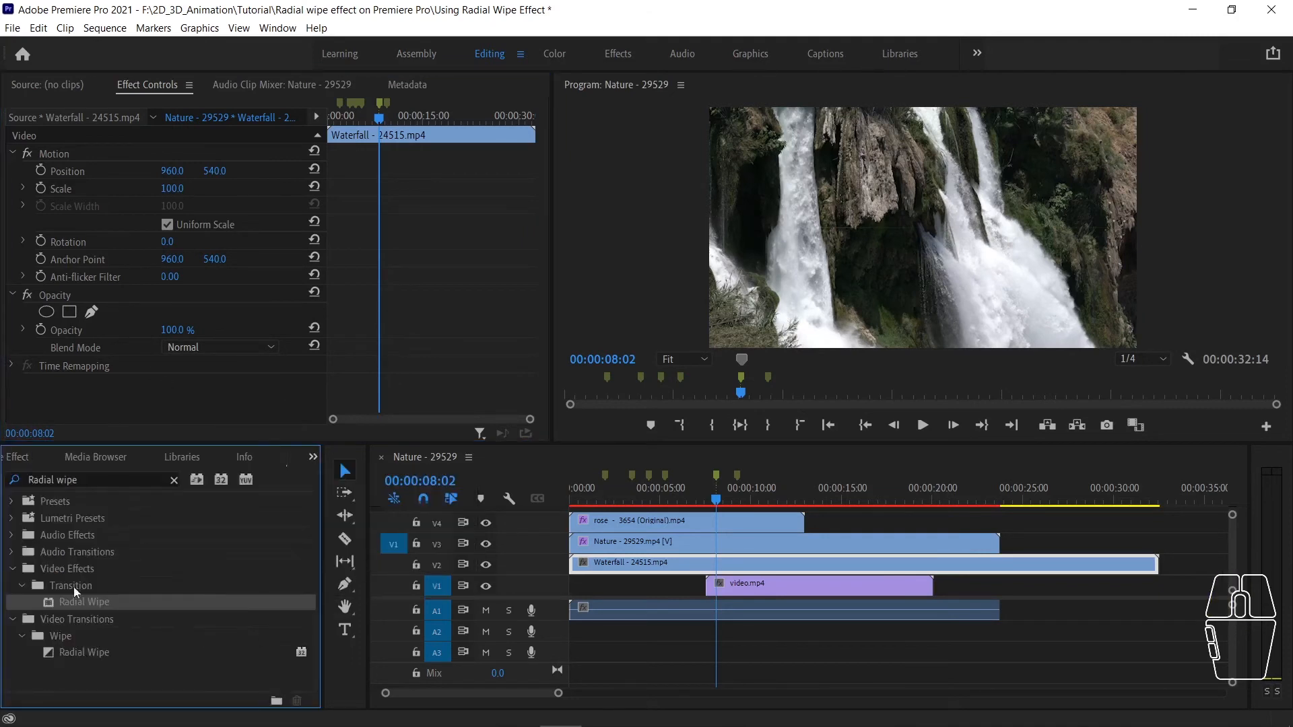
drag(57, 604, 764, 567)
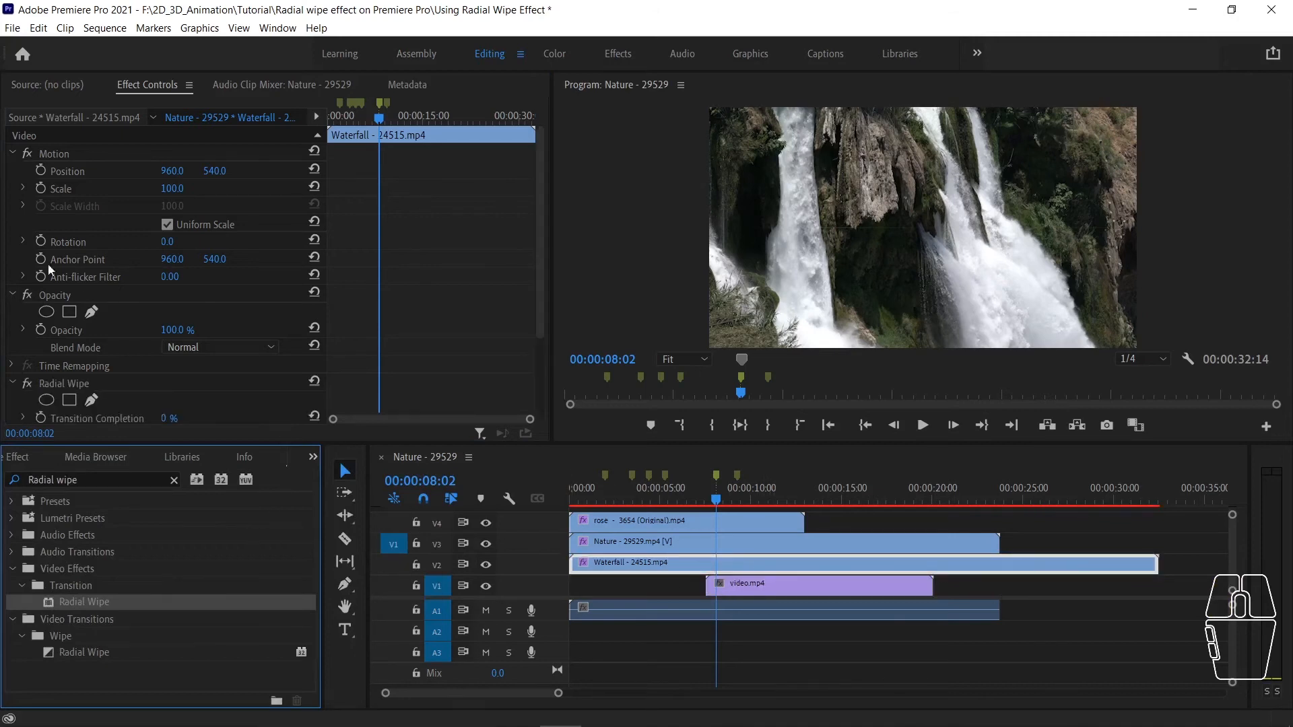
Move the waterfall clip's anchor point to the lower-left corner of the frame, at 0.0, 1080.0
scroll(57, 273, down, 6)
scroll(57, 273, down, 4)
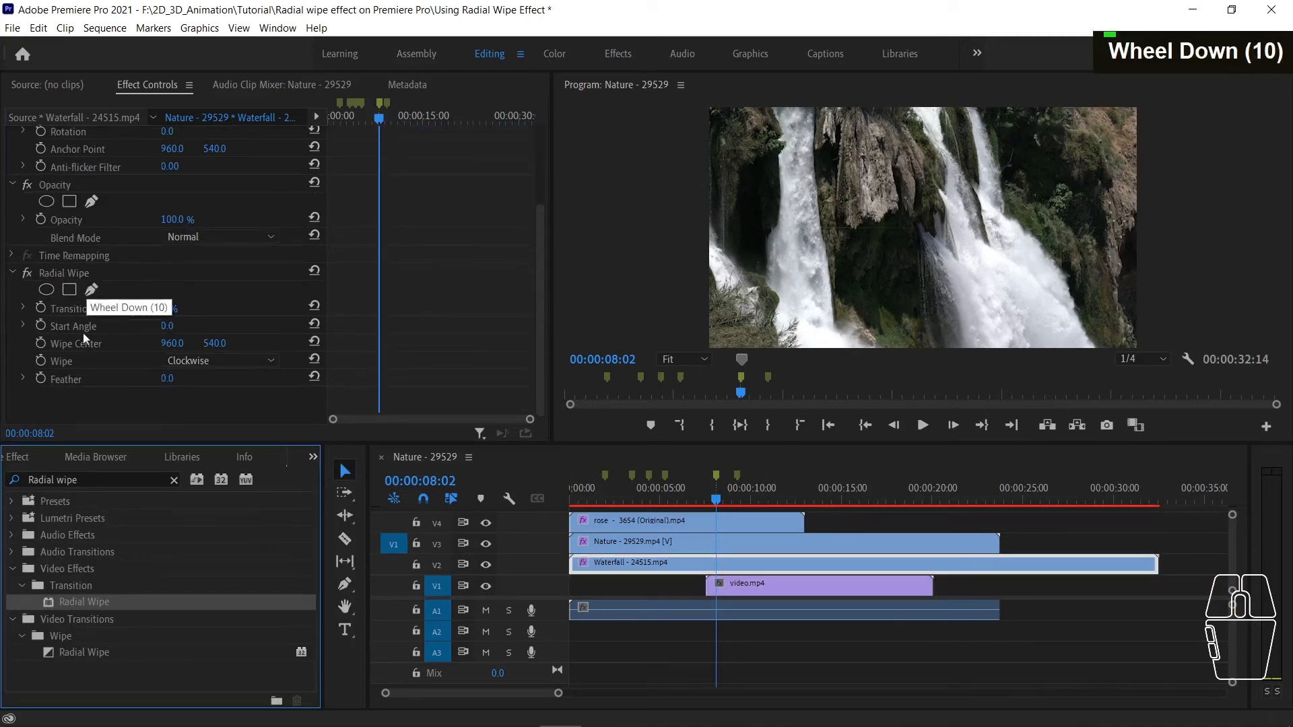
scroll(440, 257, up, 11)
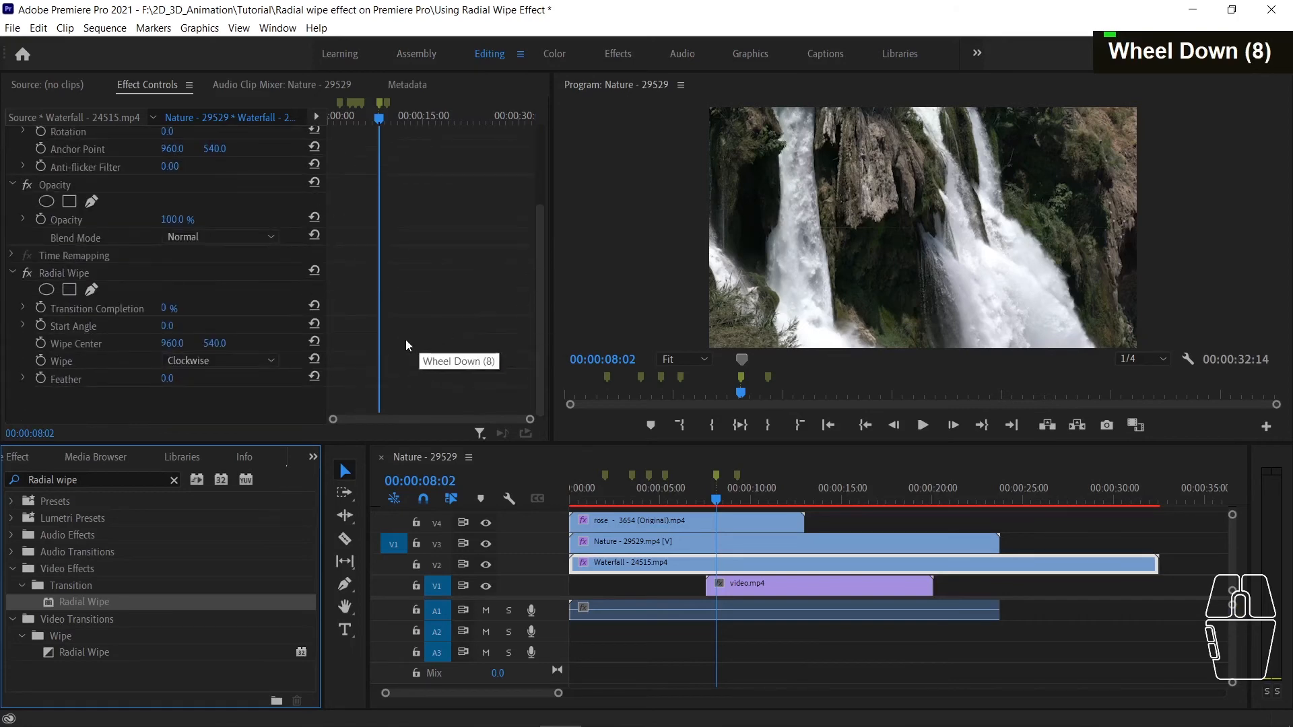
click(54, 153)
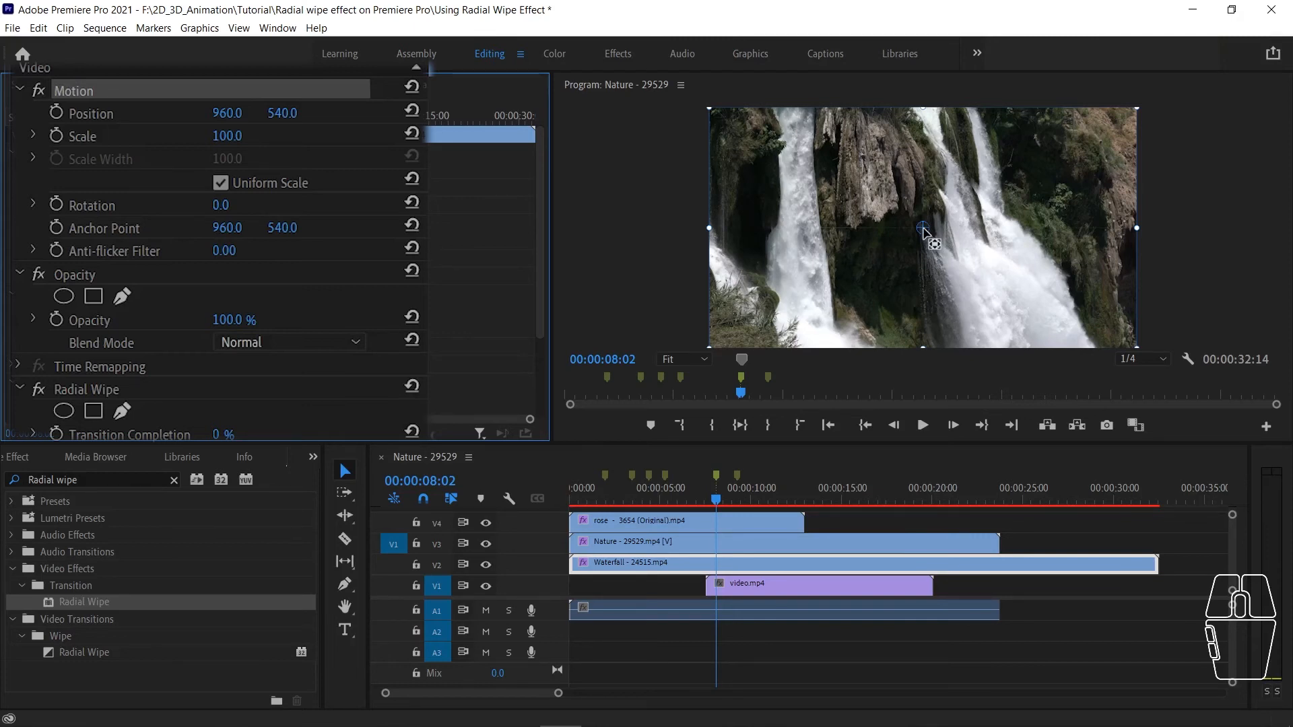
drag(922, 229, 721, 347)
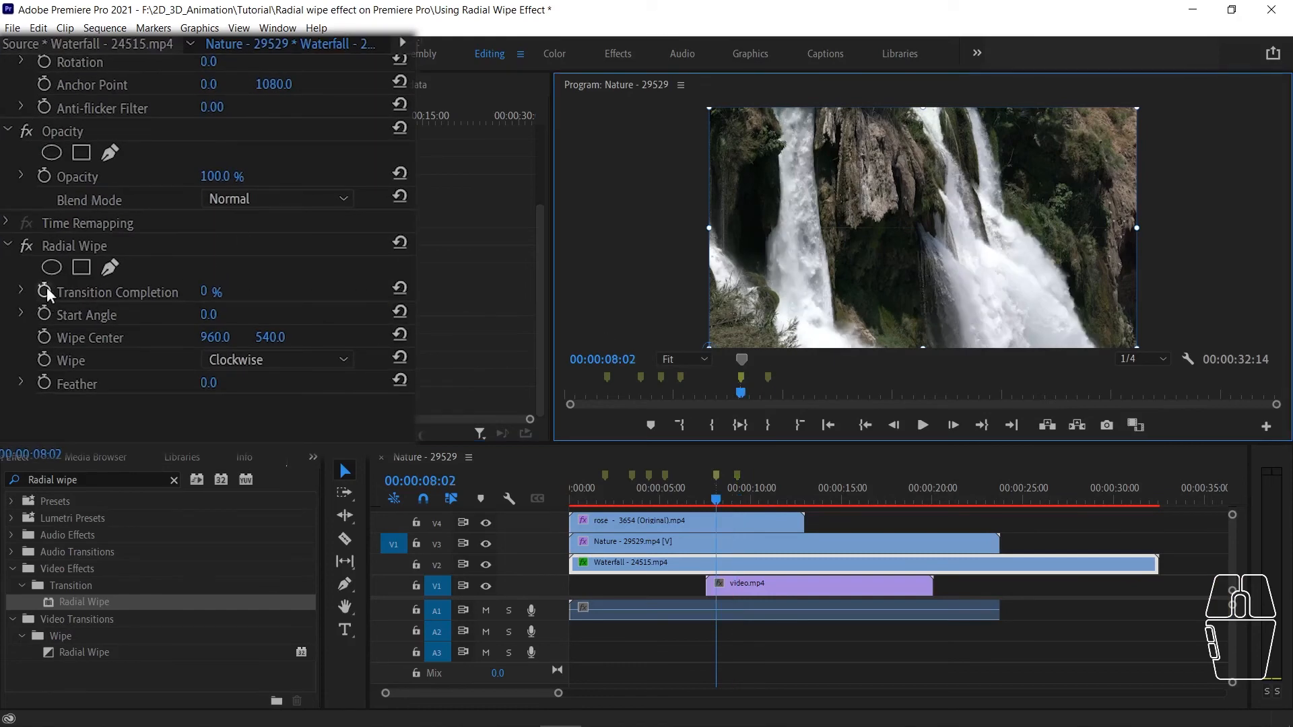
Keyframe the waterfall's Transition Completion at 0 % on the 00:00:08:02 marker and 25 % on the 00:00:09:07 marker, and scrub between them to preview
click(46, 287)
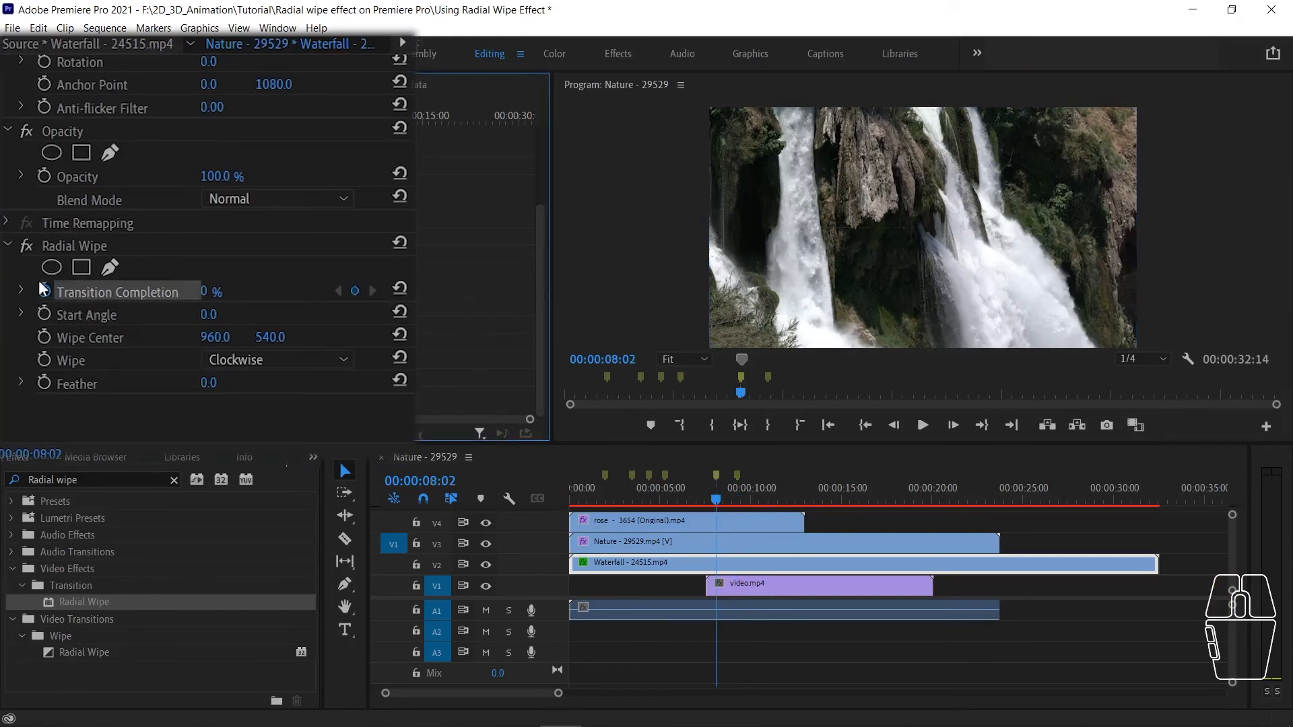
click(768, 399)
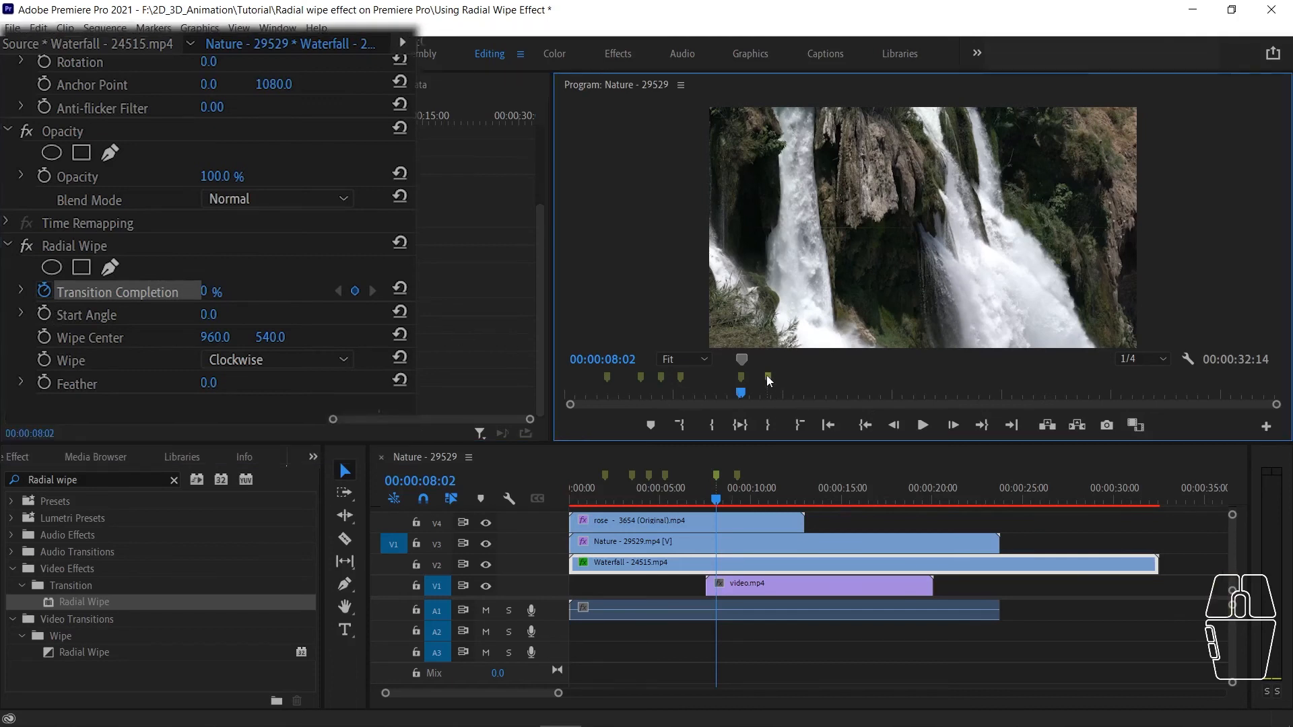
click(209, 292)
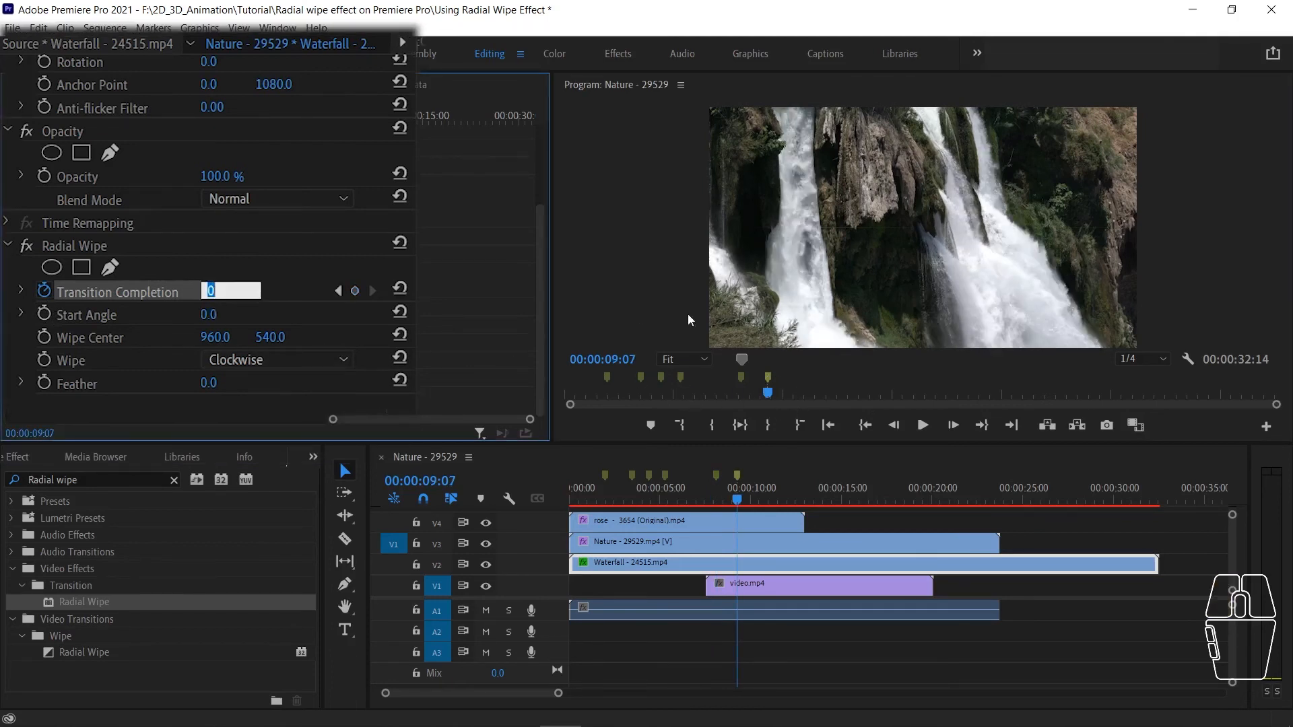
text(25)
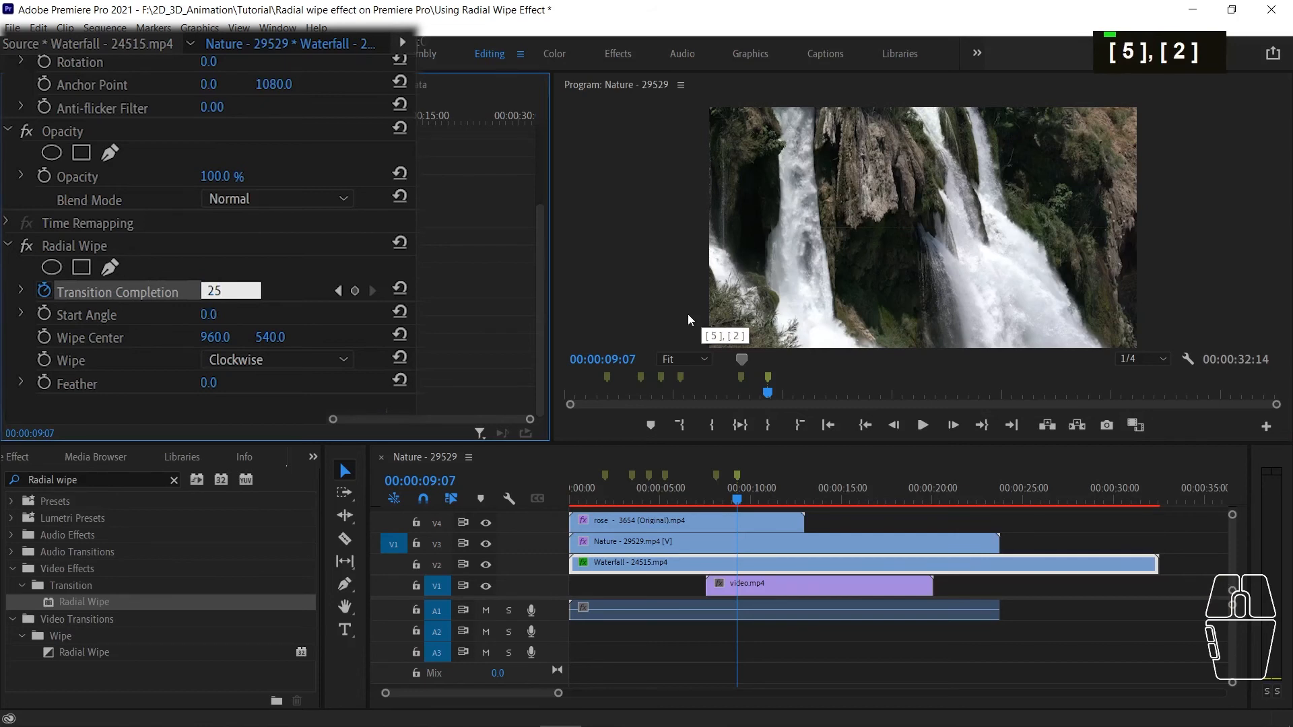
key(Return)
drag(768, 393, 755, 393)
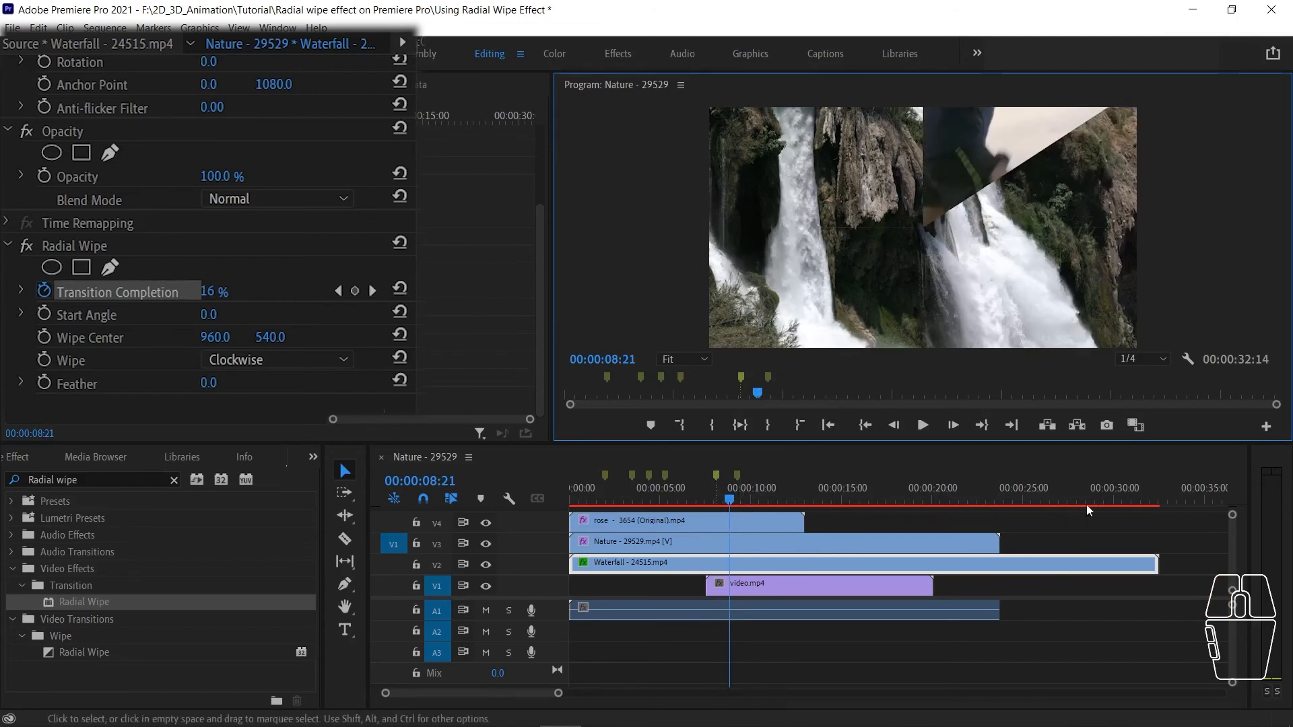
drag(730, 501, 732, 501)
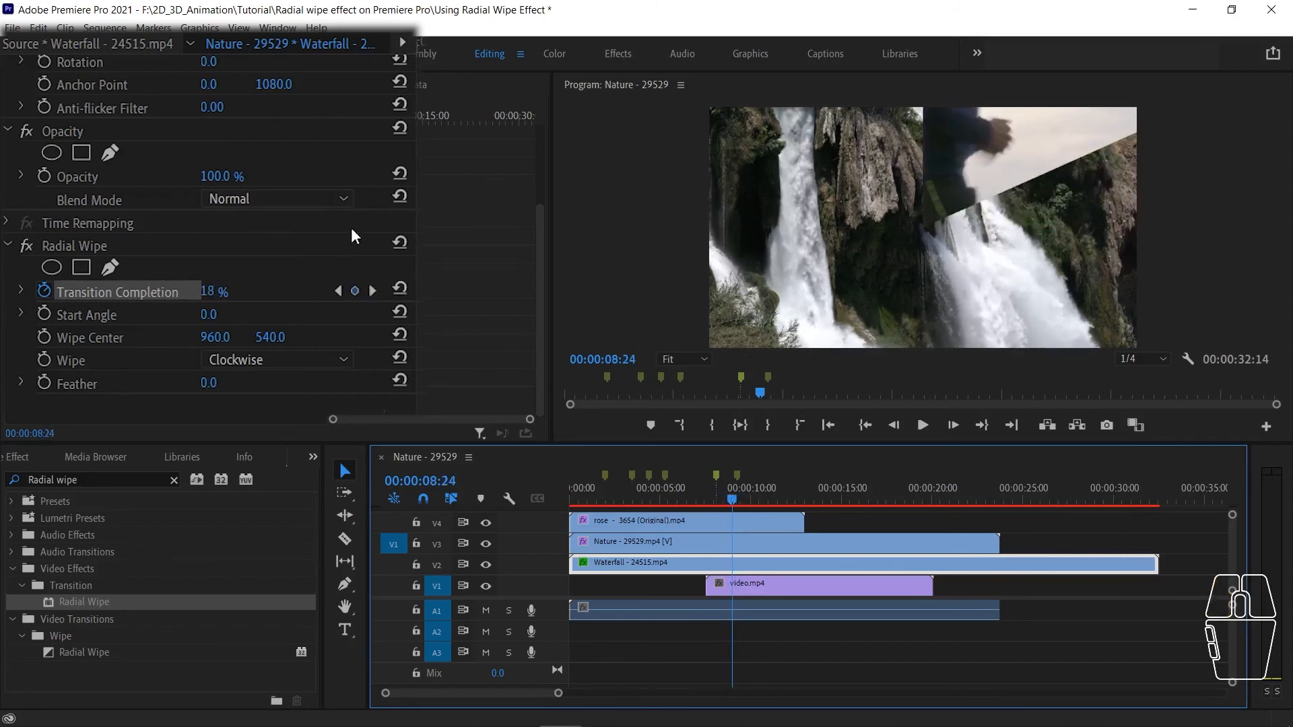
Select the waterfall clip's Motion settings to show its frame handles, and move the playhead to 00:00:08:03
drag(537, 253, 527, 118)
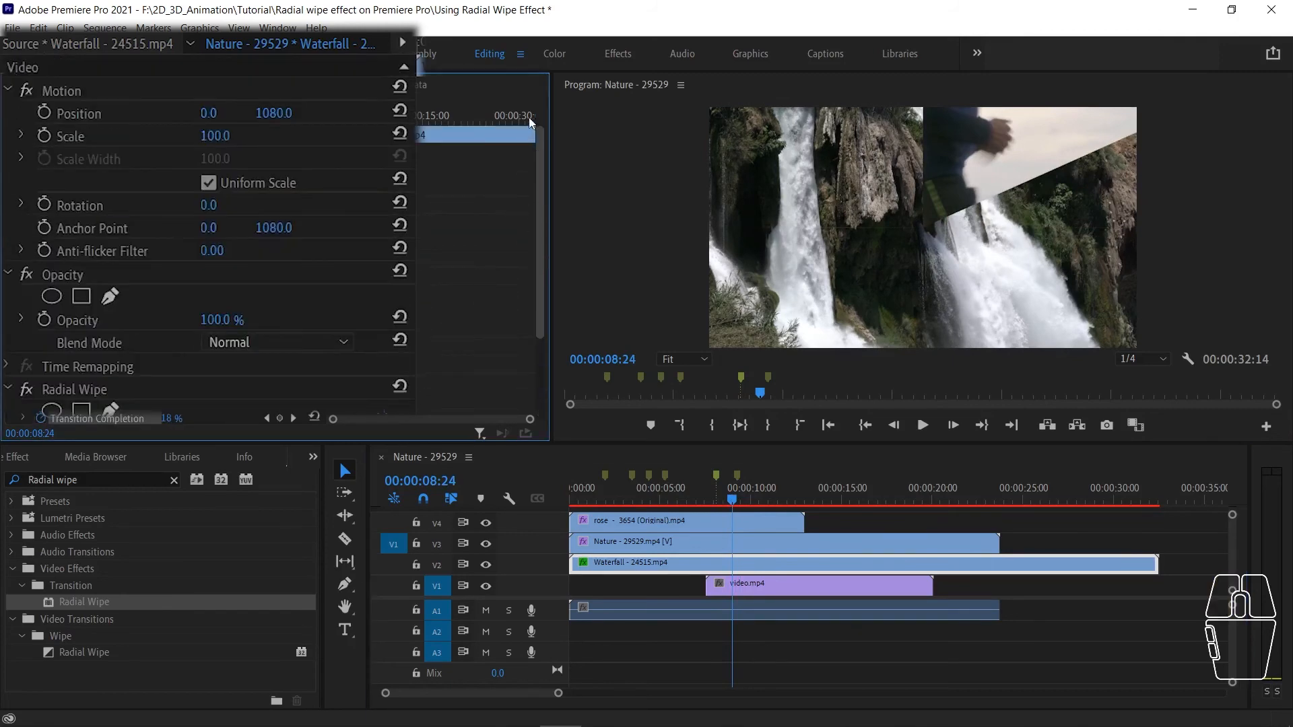
click(76, 83)
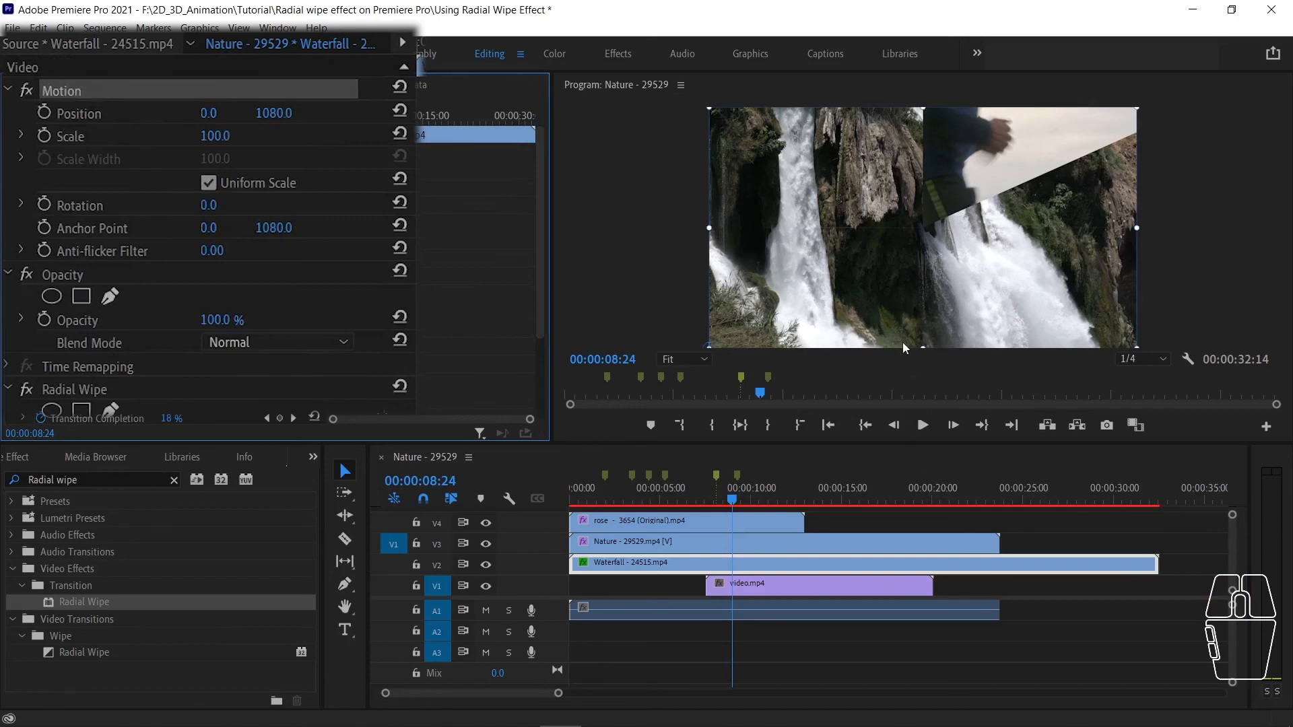
click(734, 502)
drag(734, 502, 717, 496)
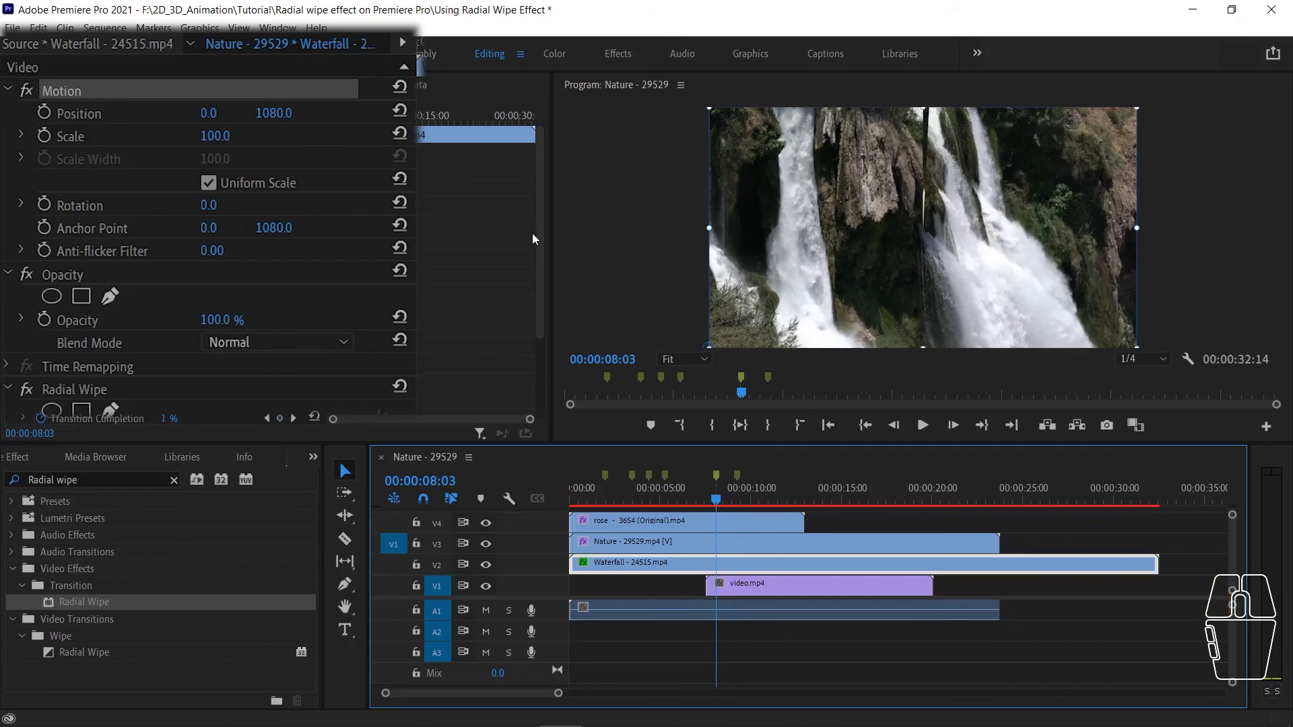
Set the waterfall's Radial Wipe center to 0.0, 1080.0, scrubbing to 00:00:09:05 to check the wipe's direction
drag(542, 276, 549, 367)
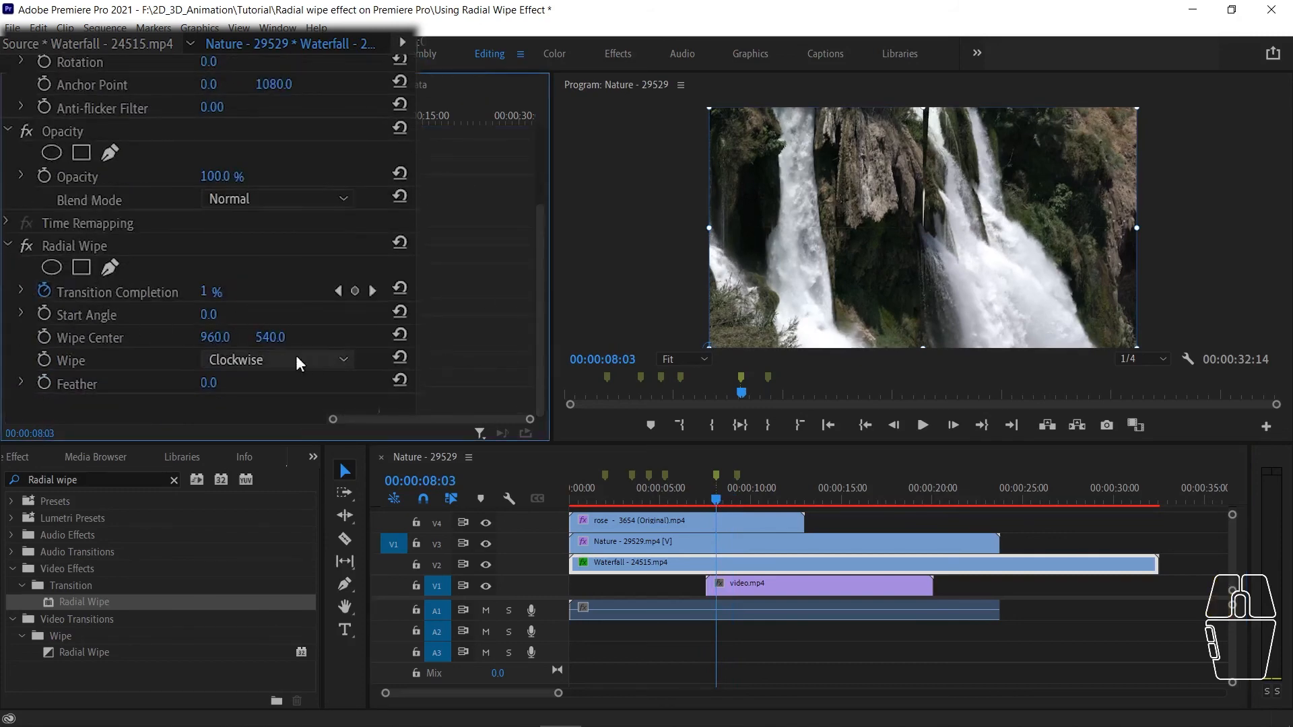
click(205, 340)
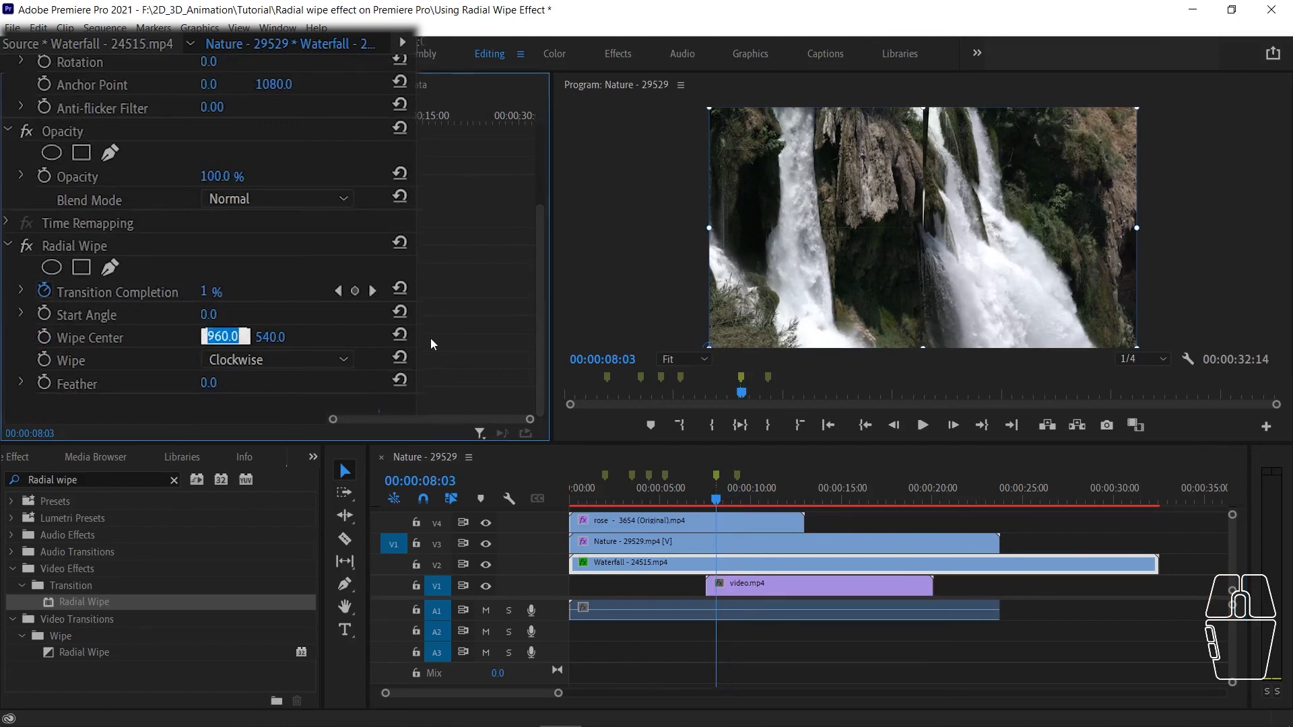
text(0)
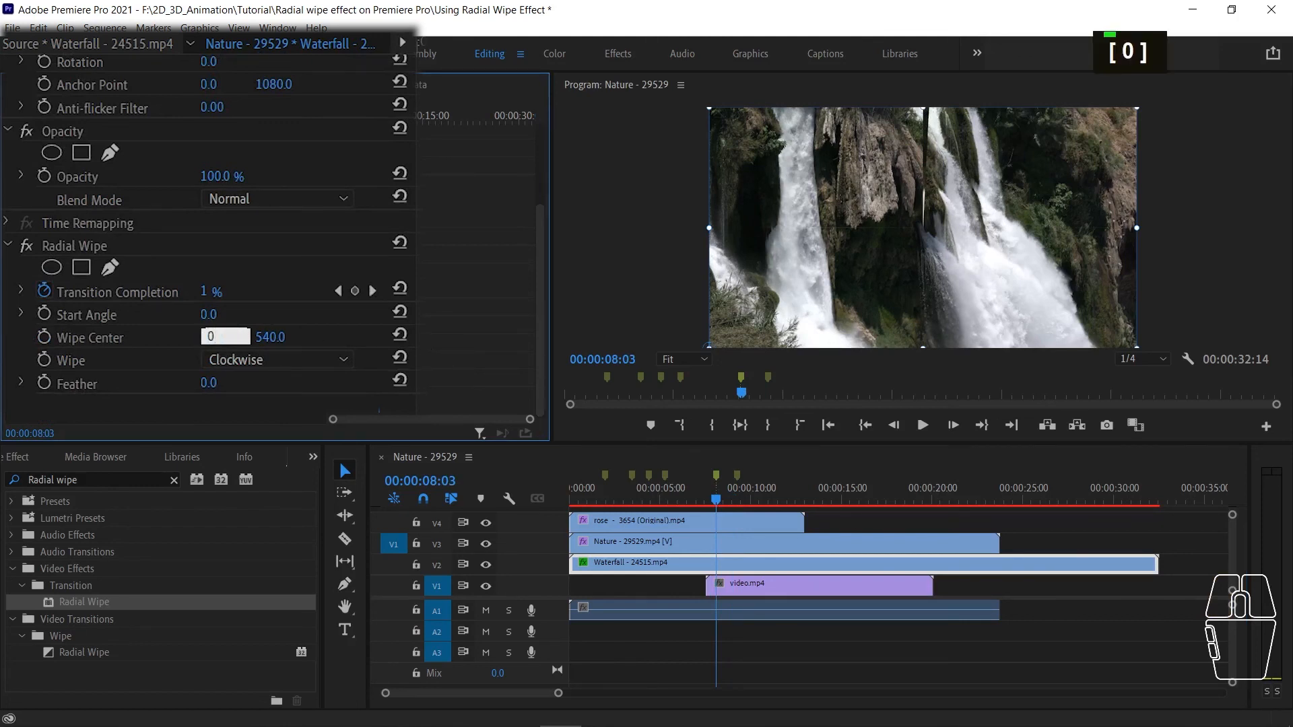
key(Return)
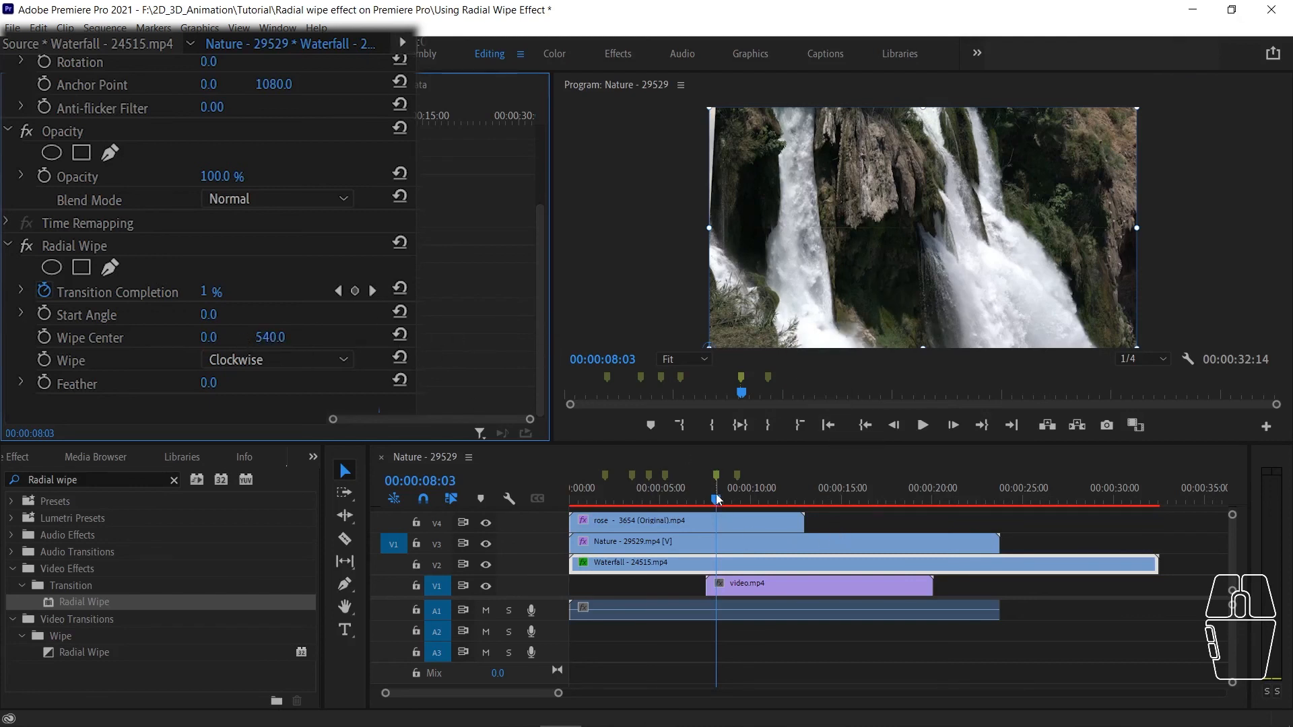
drag(717, 498, 737, 495)
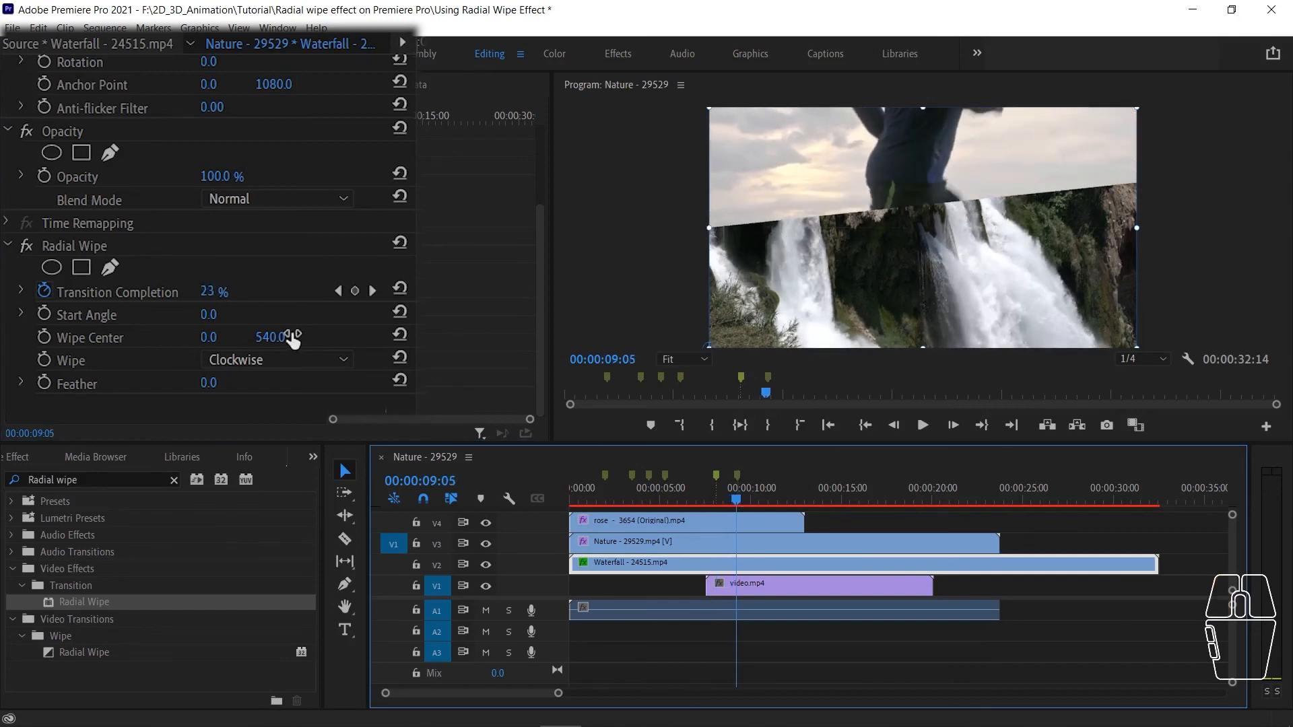
drag(266, 343, 445, 343)
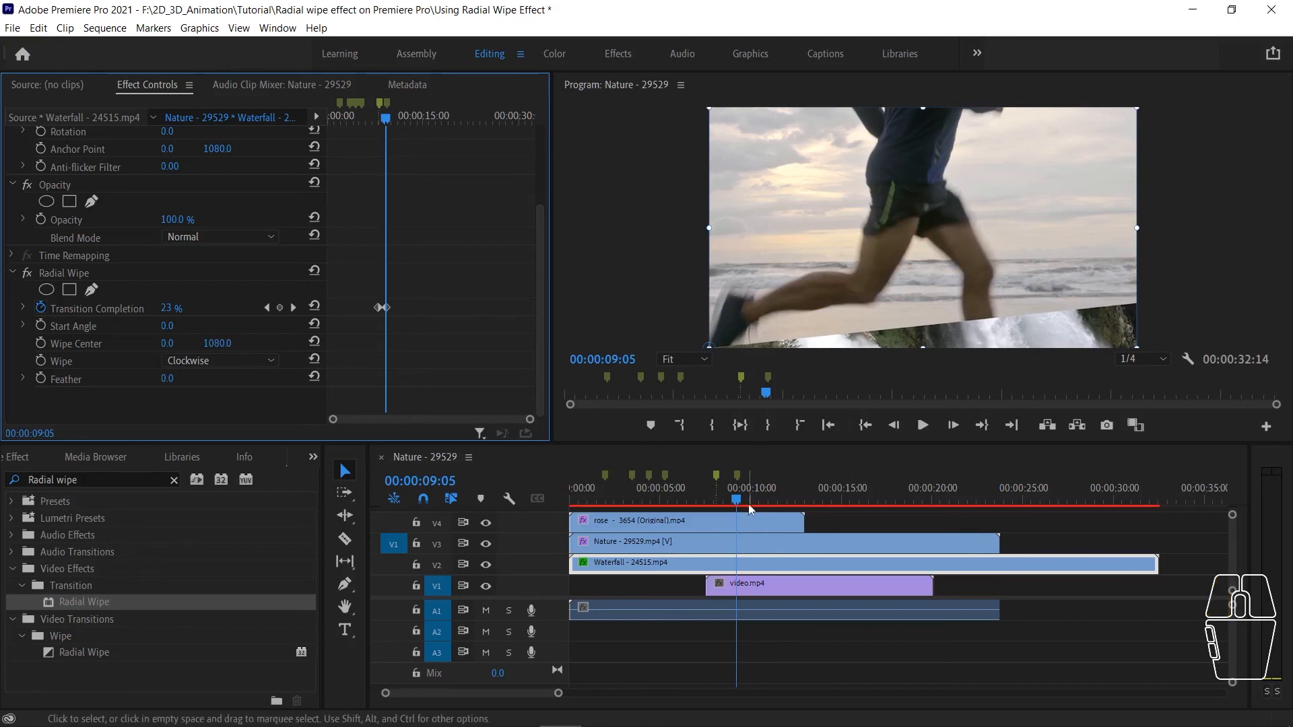
Play back the waterfall-to-running-video transition, select its second Transition Completion keyframe, and return the playhead to 00:00:07:07
drag(748, 503, 681, 501)
key(space)
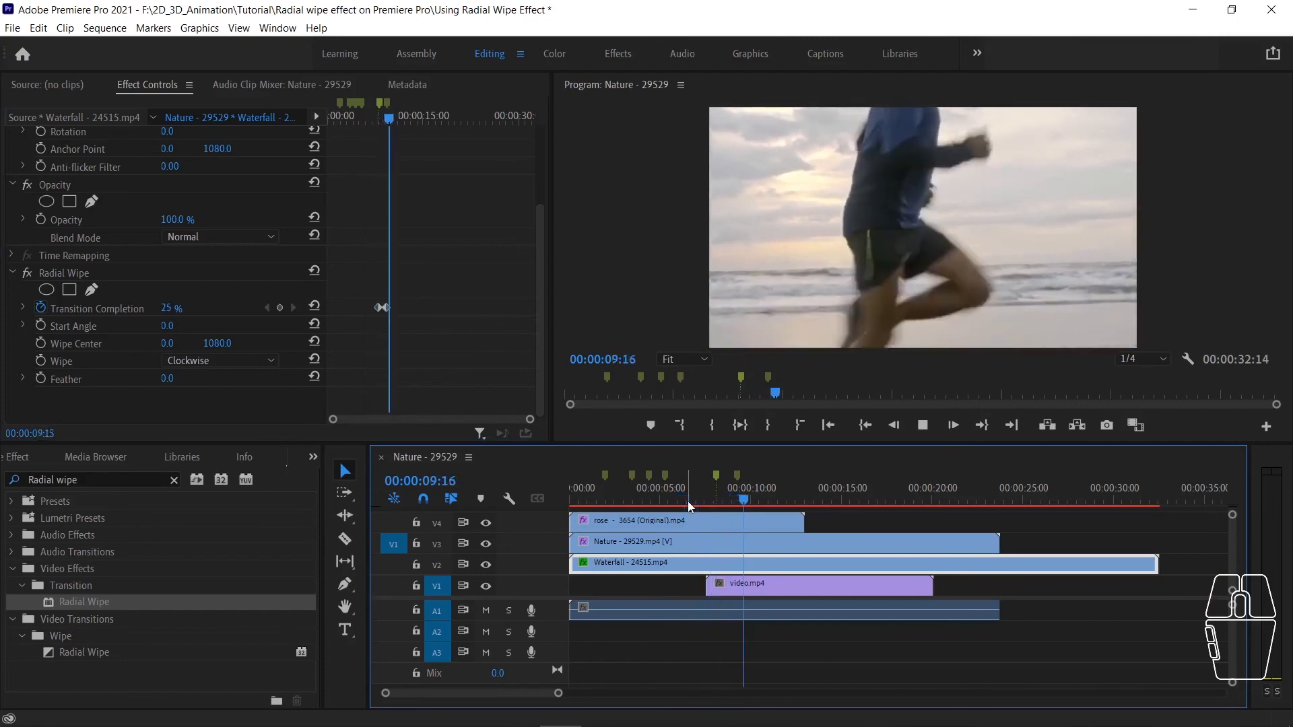
click(385, 308)
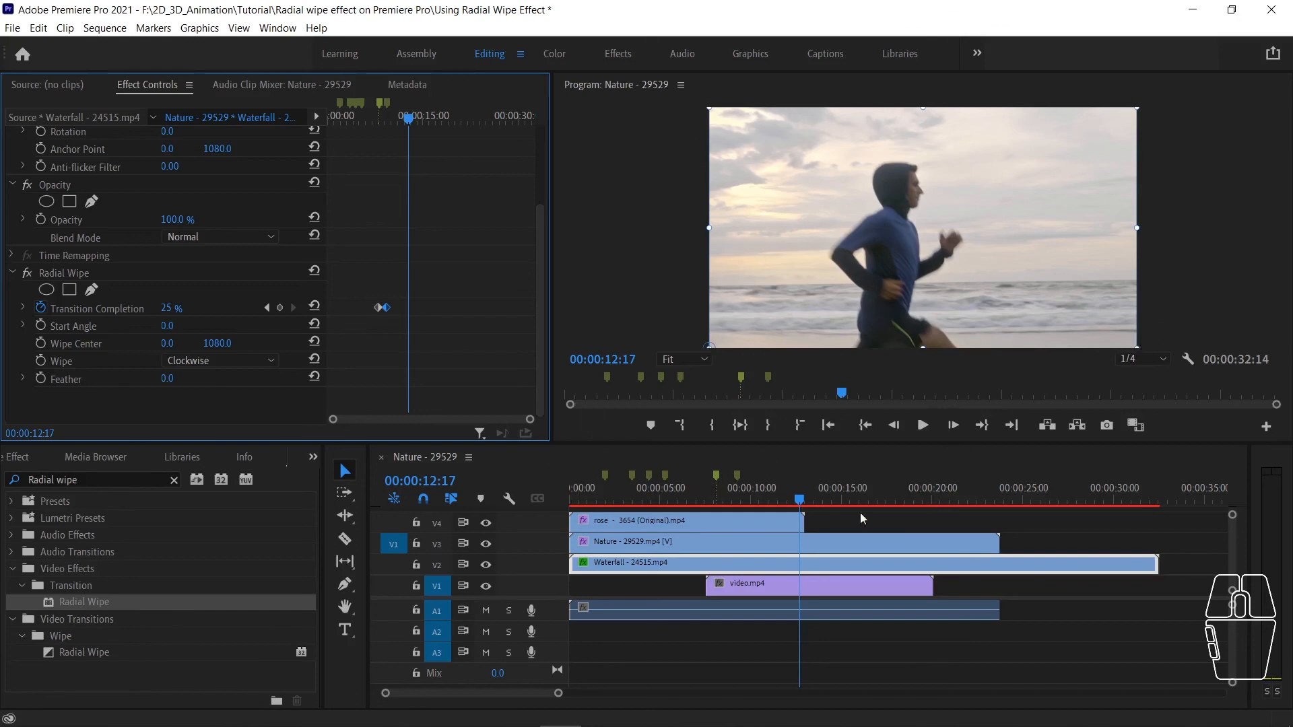
drag(800, 501, 701, 504)
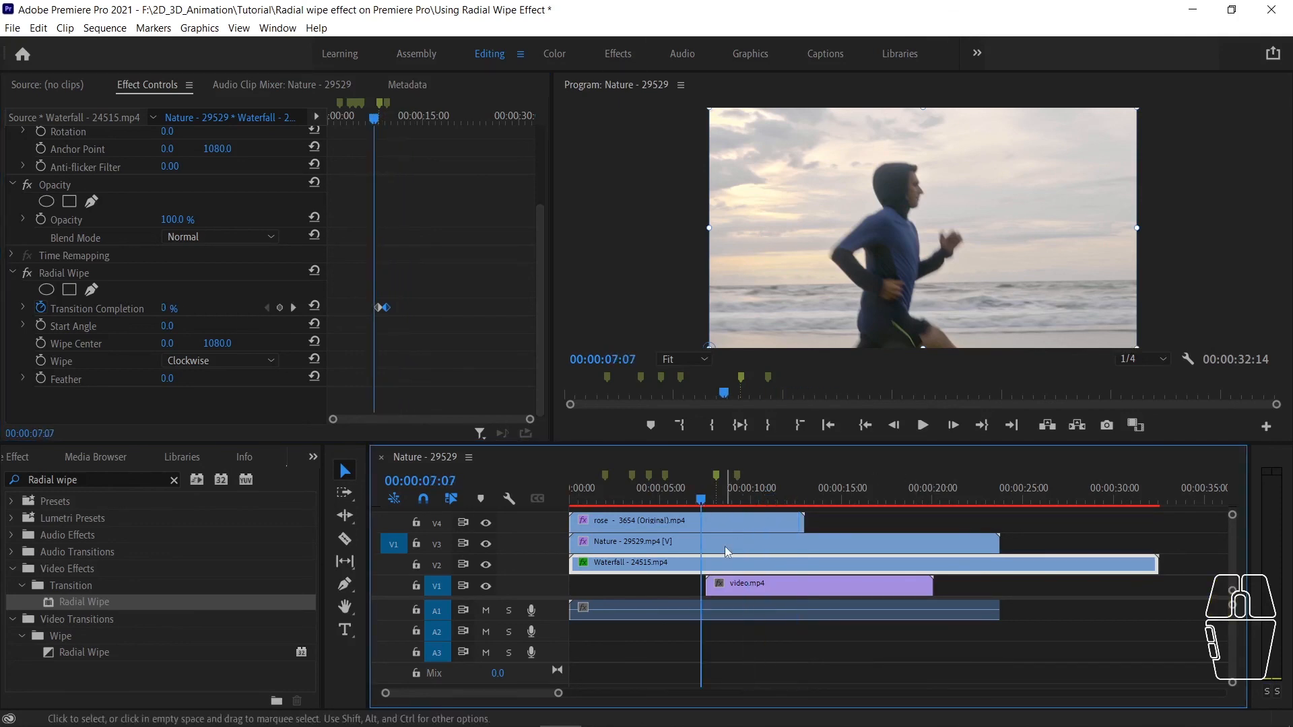